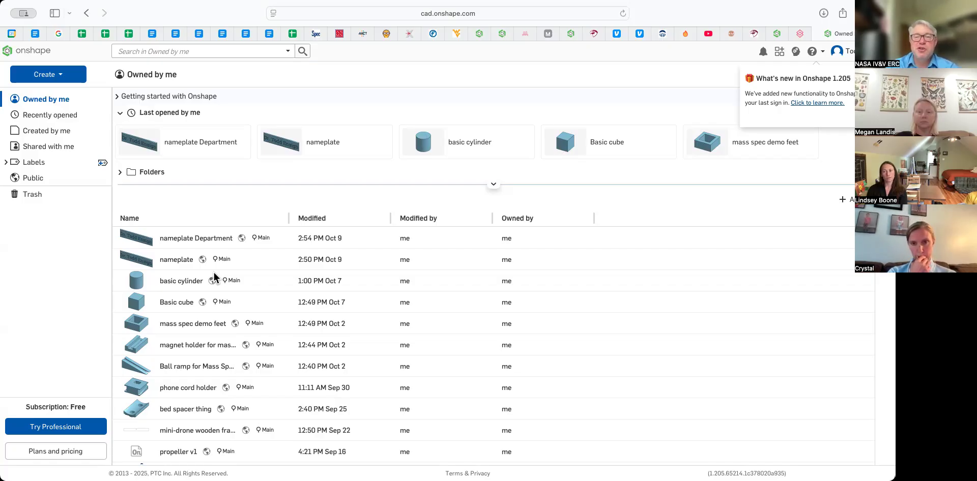
# - Open the nameplate document and set the length of the base rectangle in Sketch 1 to 153 mm
pyautogui.click(176, 259)
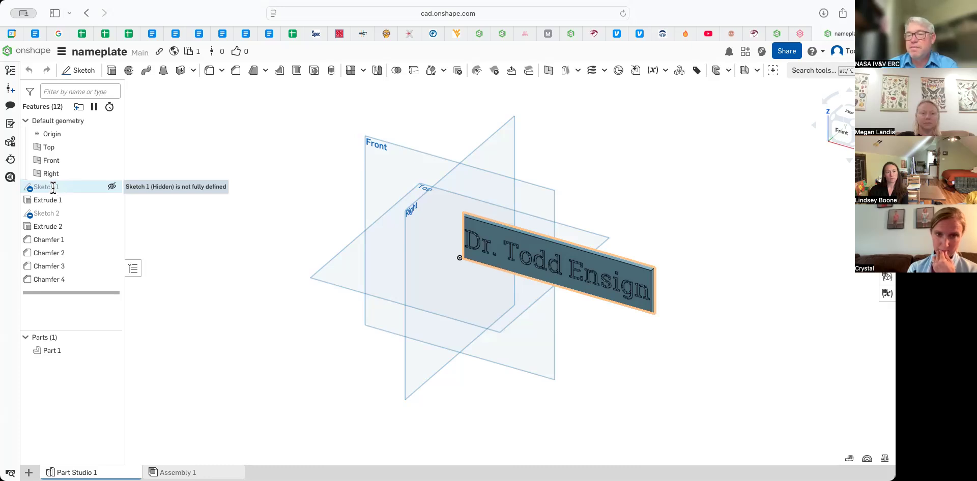
pyautogui.doubleClick(53, 187)
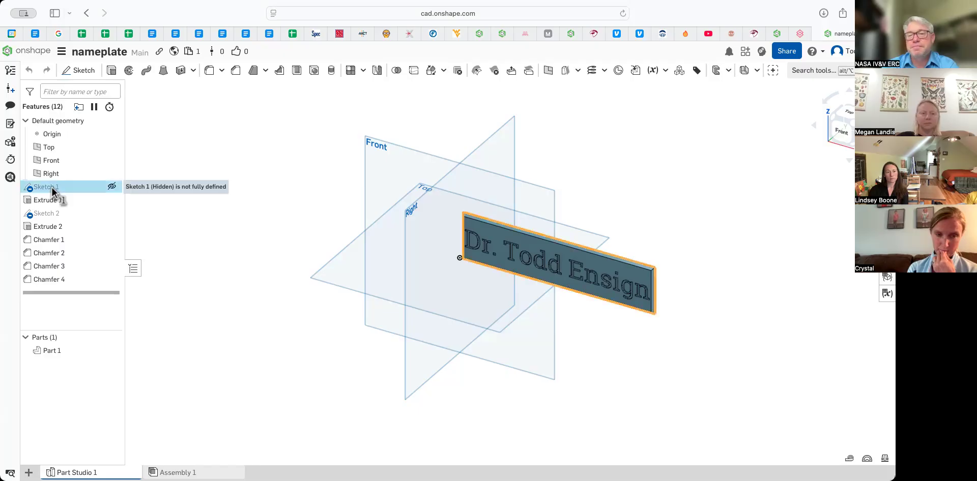
pyautogui.click(842, 133)
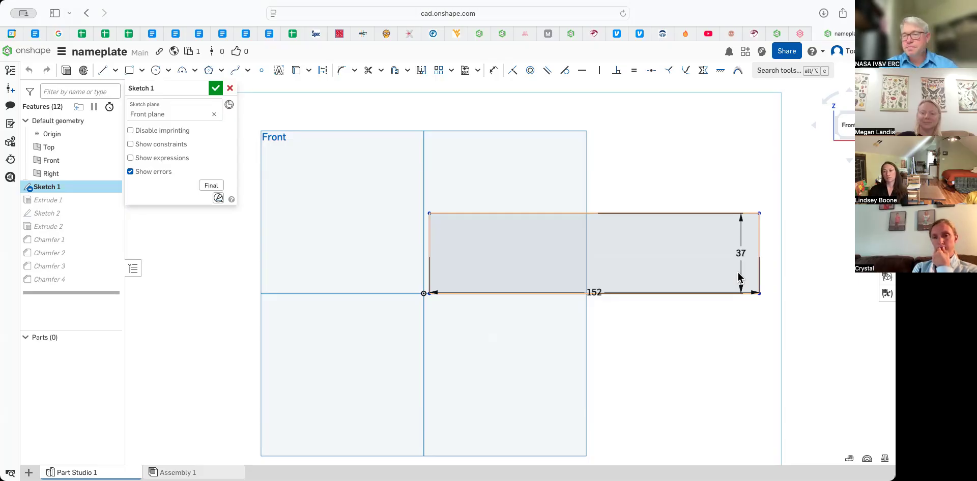
pyautogui.doubleClick(598, 294)
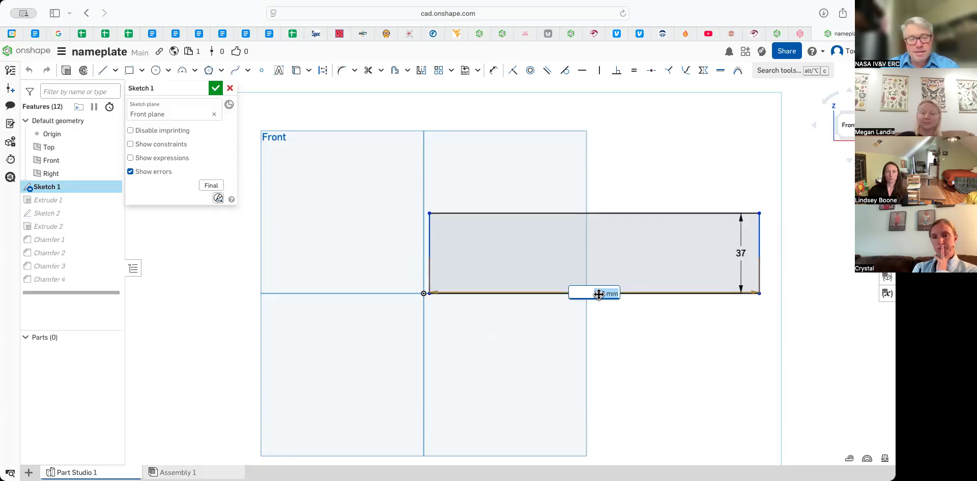
pyautogui.write('1')
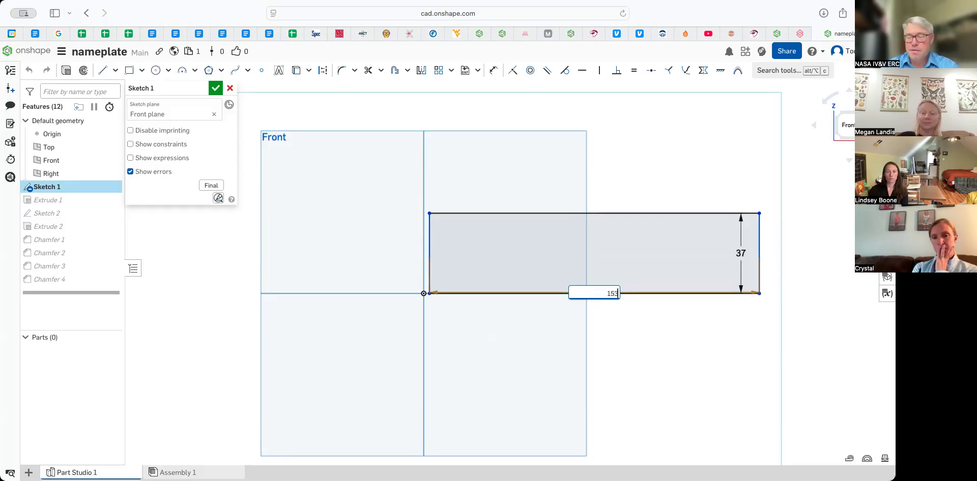
pyautogui.write('53')
pyautogui.press('Return')
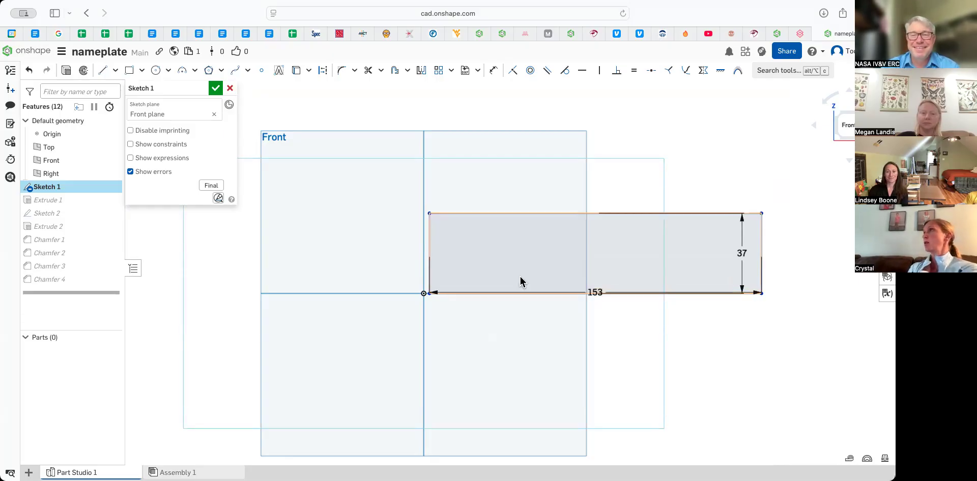
pyautogui.click(215, 88)
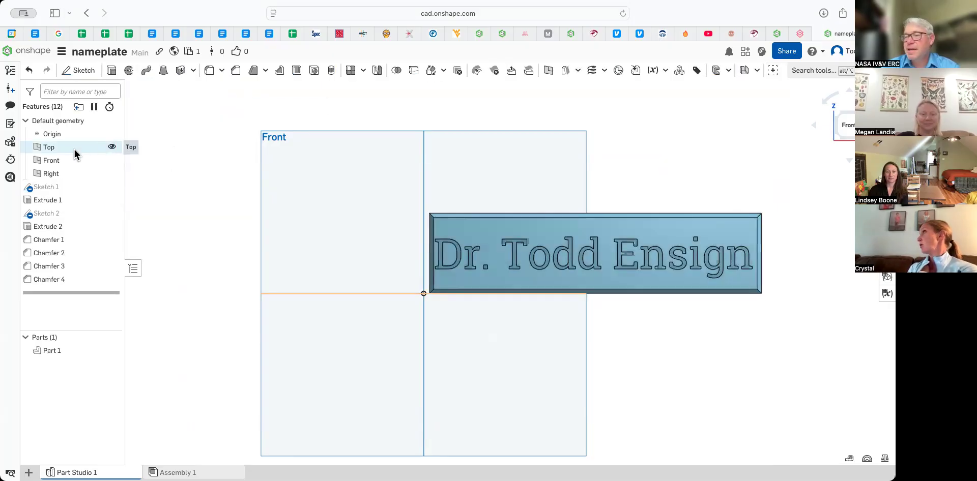
# - Set the depth of the base plate's extrusion, Extrude 1, to 3 mm
pyautogui.doubleClick(46, 202)
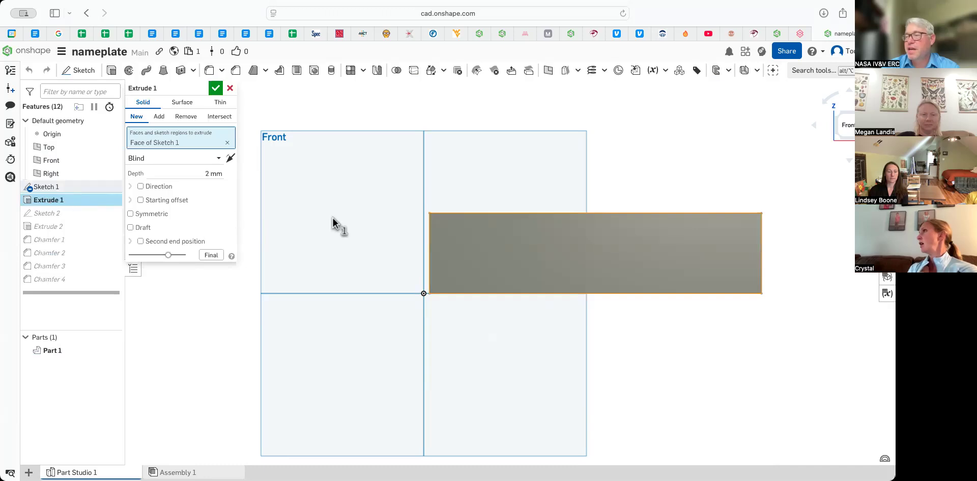
pyautogui.click(849, 159)
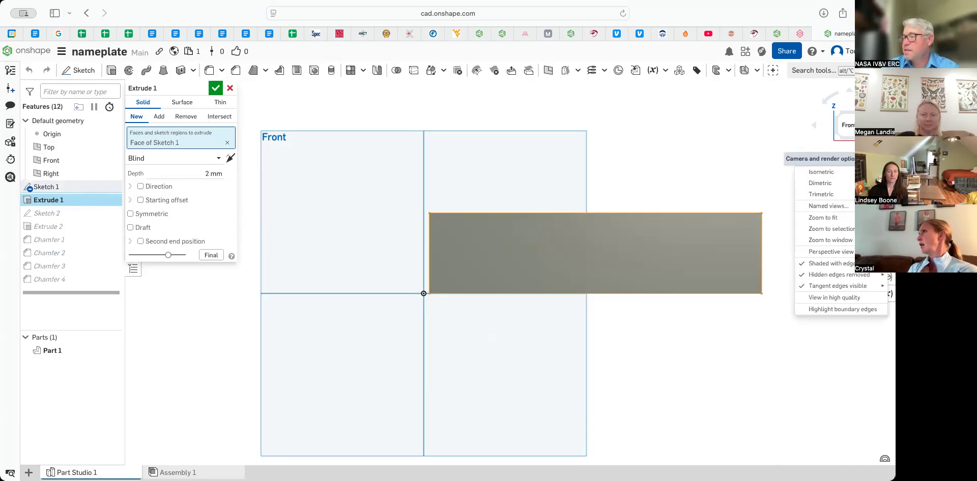
pyautogui.click(811, 170)
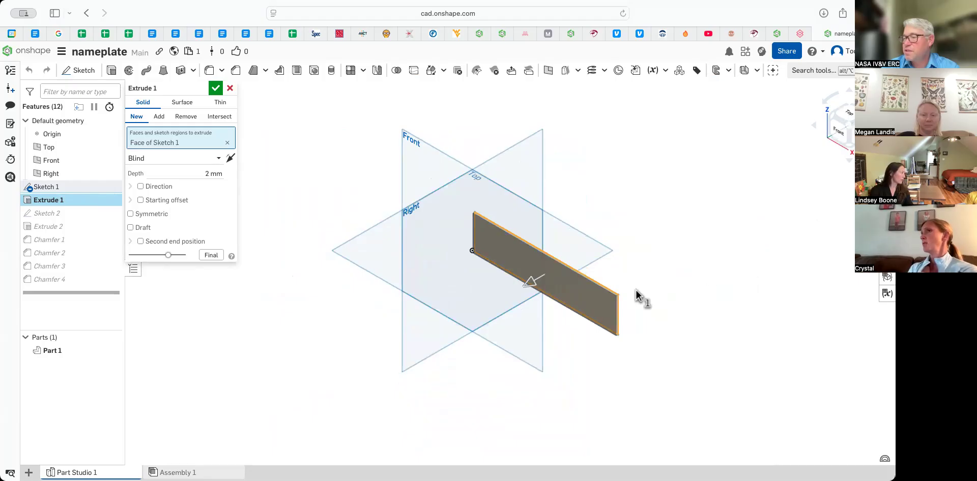
pyautogui.scroll(10, 636, 295)
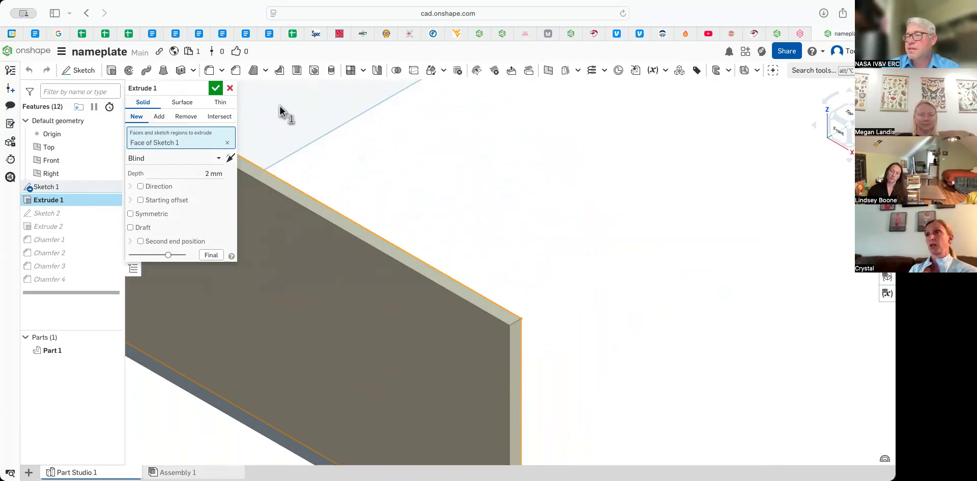
pyautogui.click(207, 173)
pyautogui.write('3')
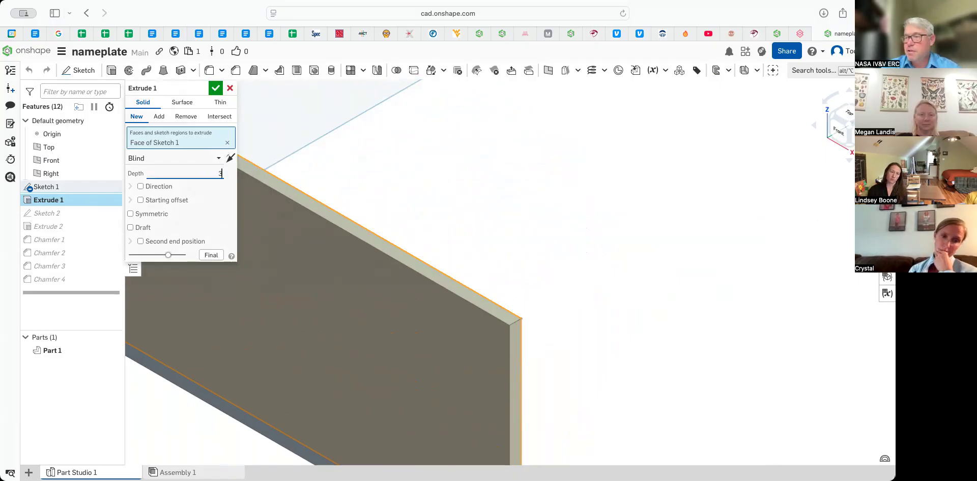
pyautogui.press('Return')
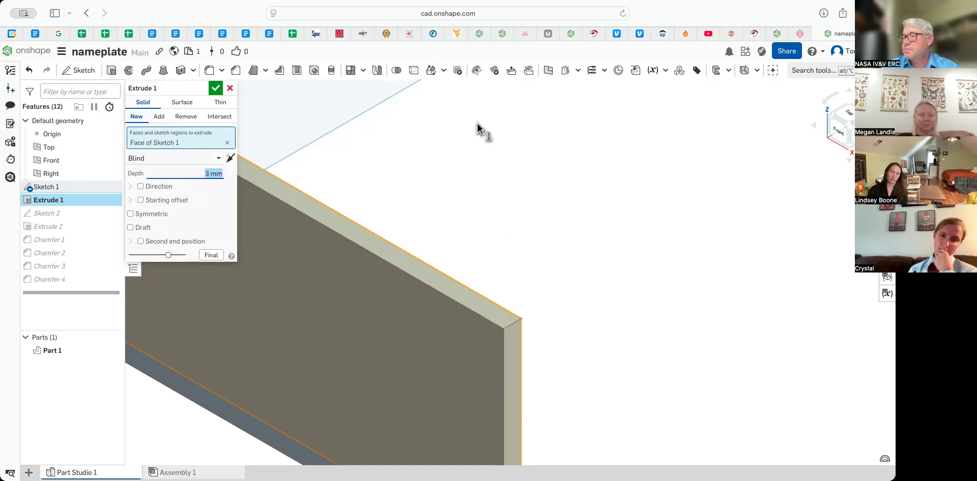
pyautogui.click(215, 88)
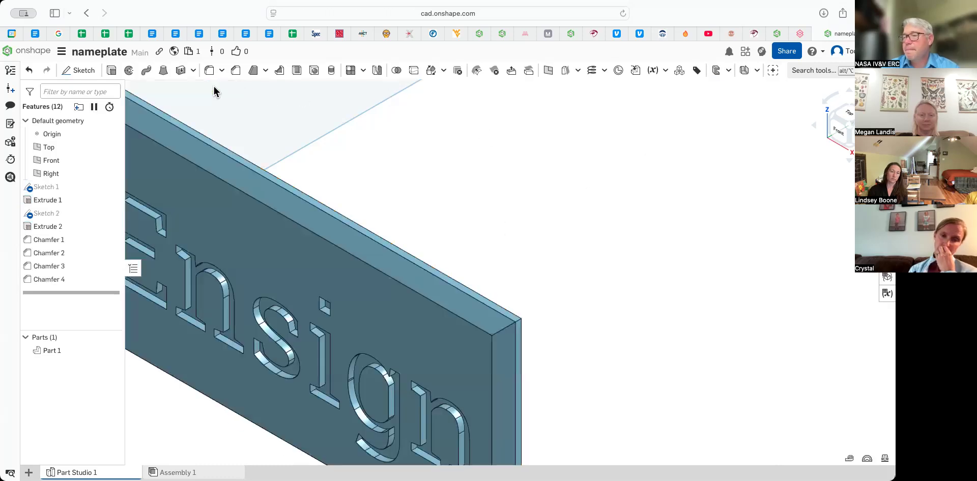
# - Edit the name text in Sketch 2, changing its font to Roboto and making it bold
pyautogui.click(838, 133)
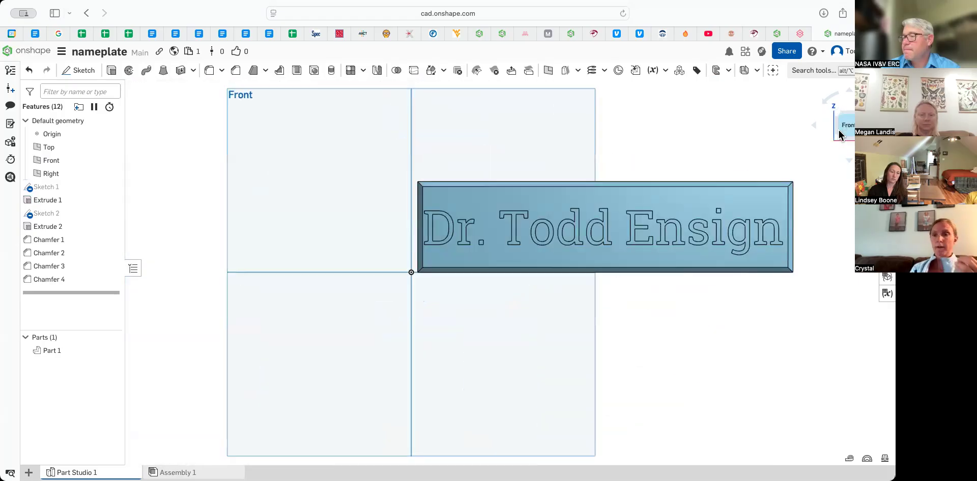
pyautogui.doubleClick(42, 217)
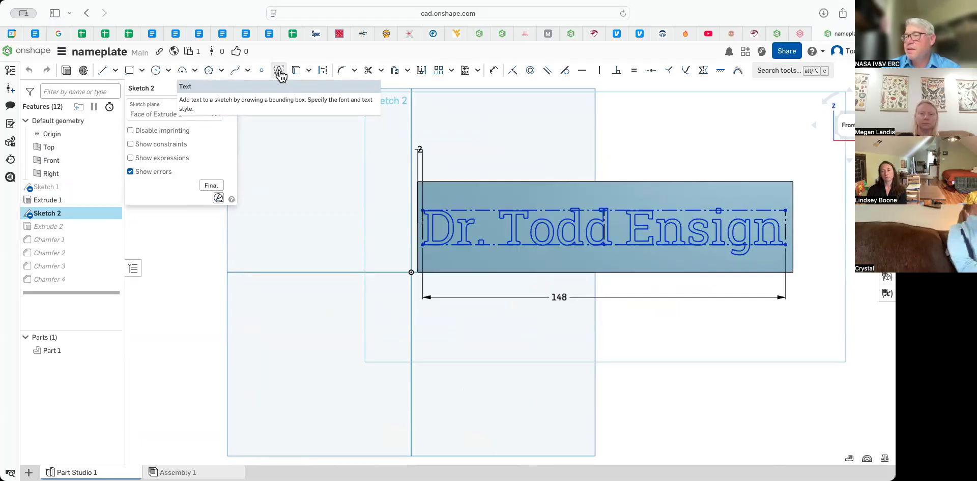
pyautogui.click(466, 211)
pyautogui.rightClick(466, 211)
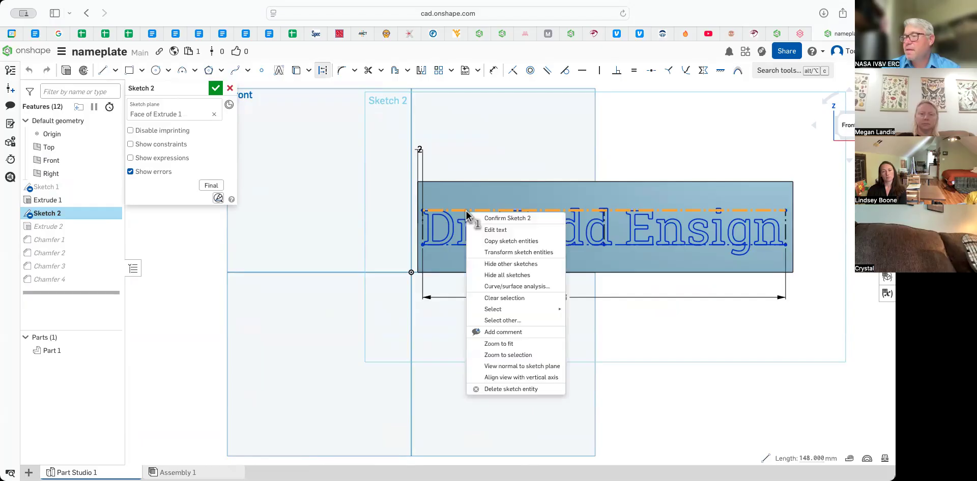
pyautogui.click(496, 231)
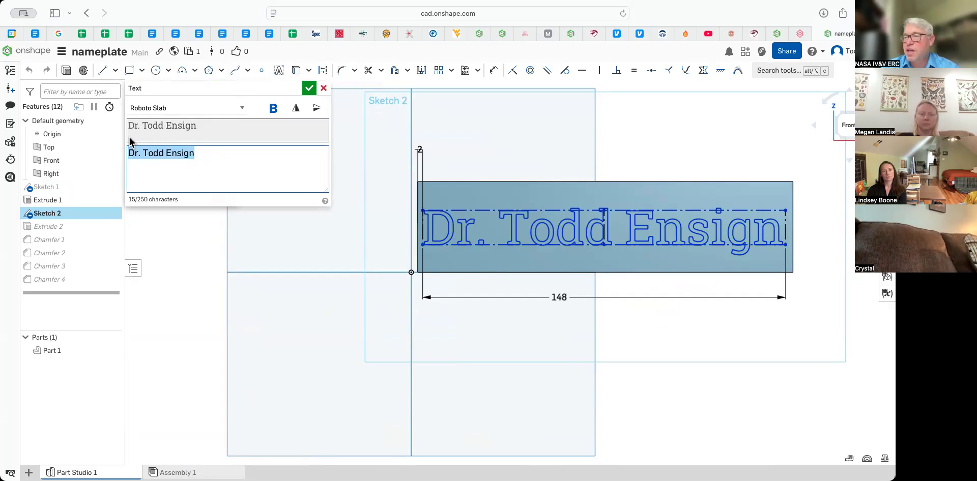
pyautogui.click(217, 107)
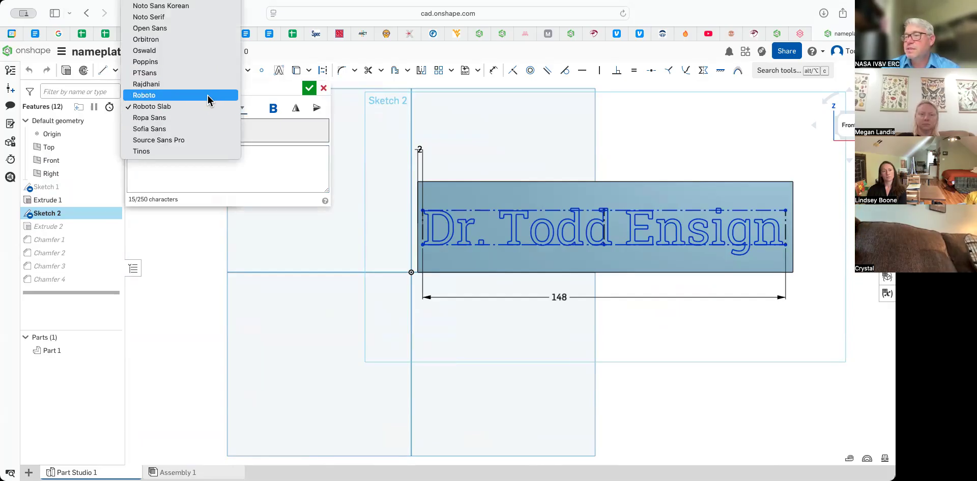
pyautogui.click(207, 97)
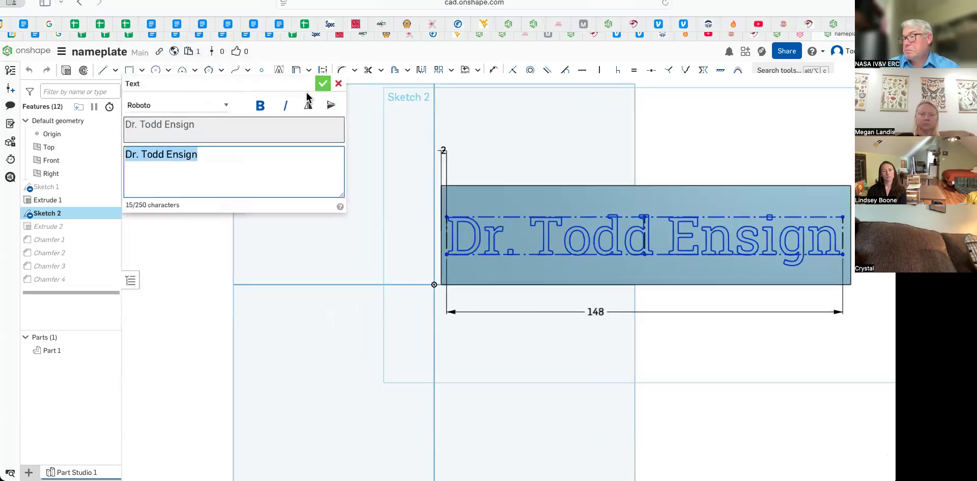
pyautogui.click(252, 111)
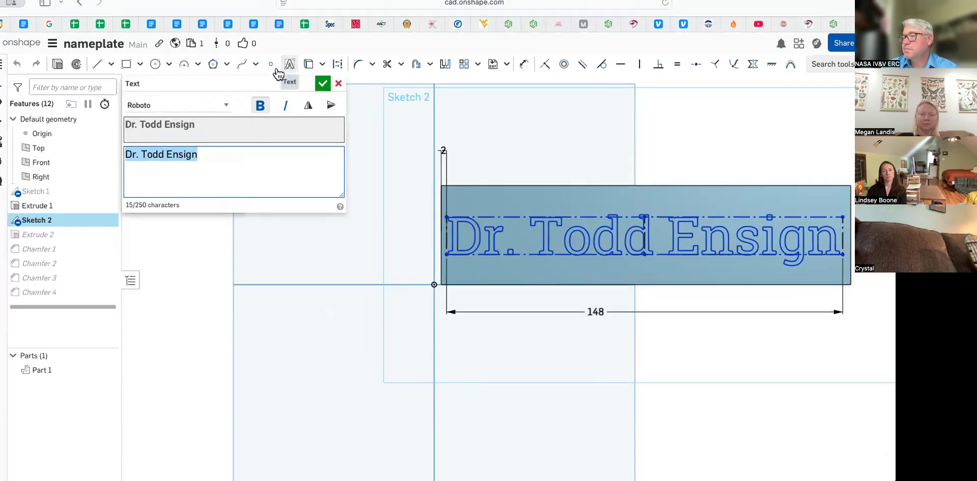
pyautogui.click(322, 83)
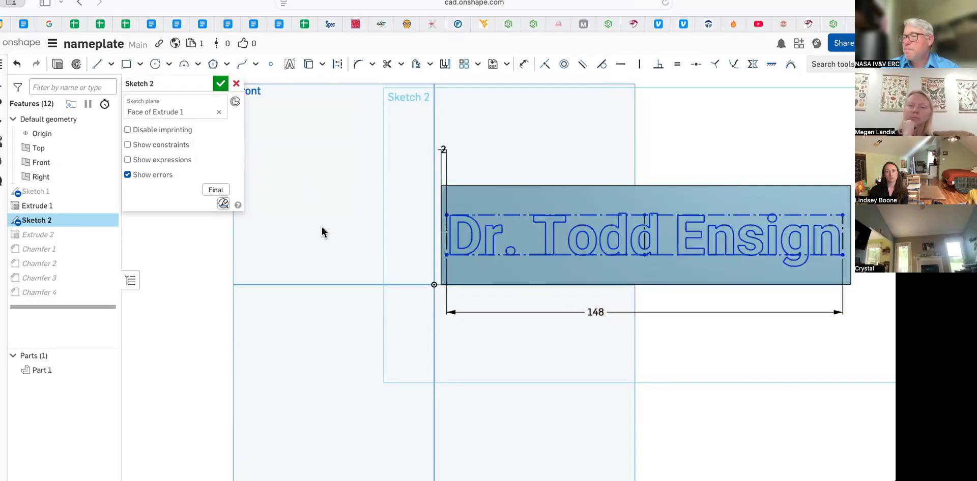
# - Set the text box's offset from the plate's left edge to 2.5 mm and finish Sketch 2
pyautogui.doubleClick(420, 148)
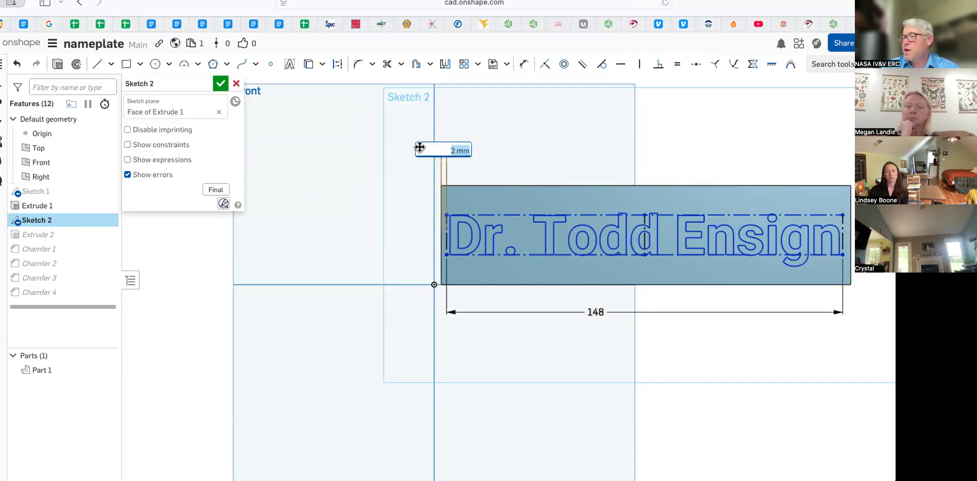
pyautogui.write('2.5')
pyautogui.press('Return')
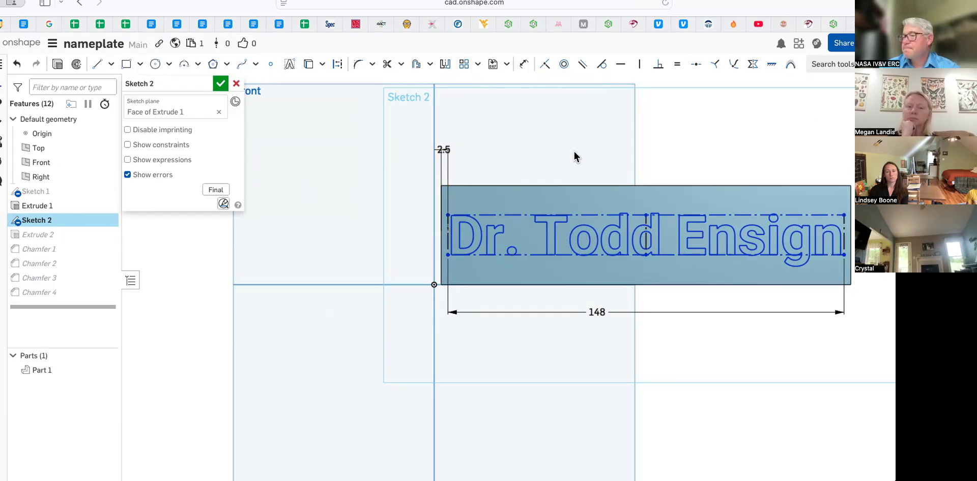
pyautogui.click(219, 84)
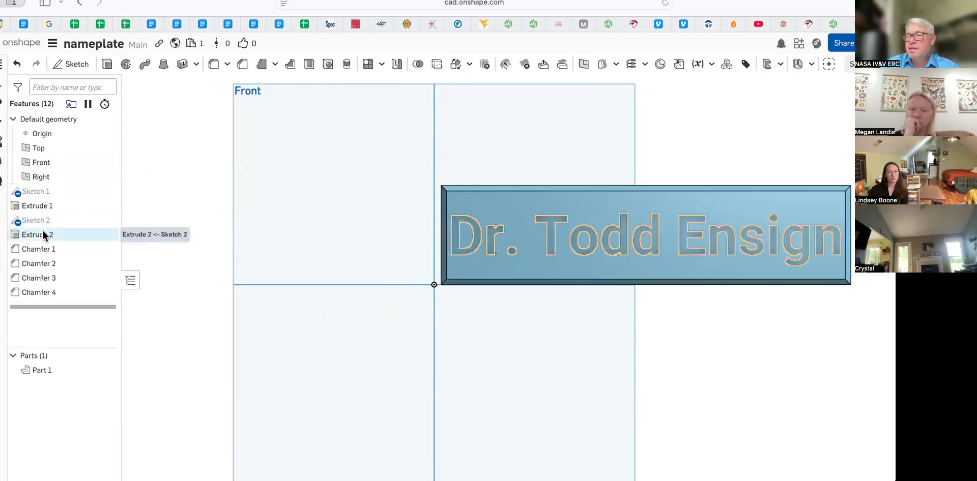
# - Review the settings of the lettering cut, Extrude 2, and inspect the plate's chamfered edges up close in isometric view
pyautogui.doubleClick(43, 232)
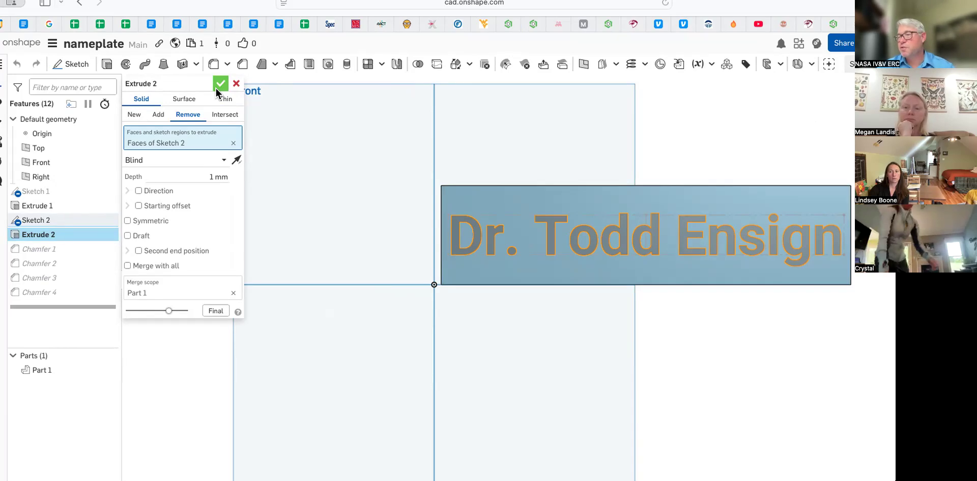
pyautogui.click(217, 86)
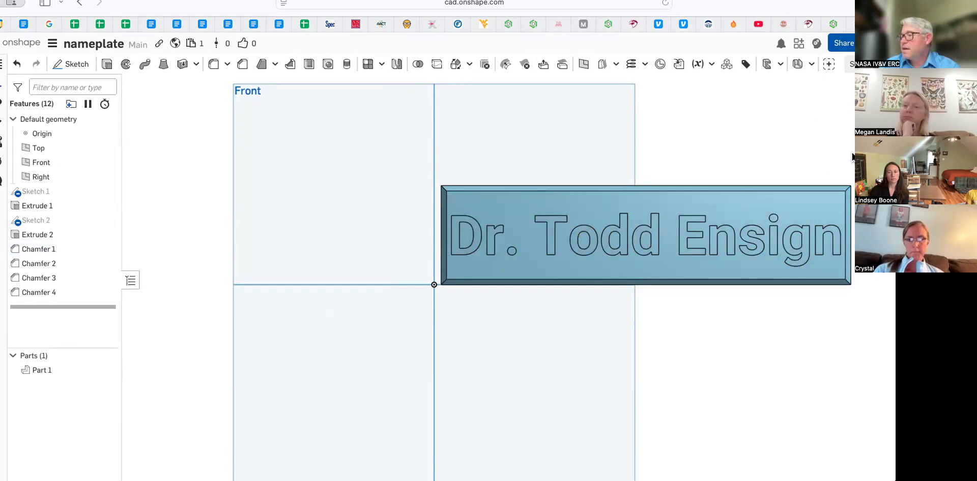
pyautogui.click(941, 161)
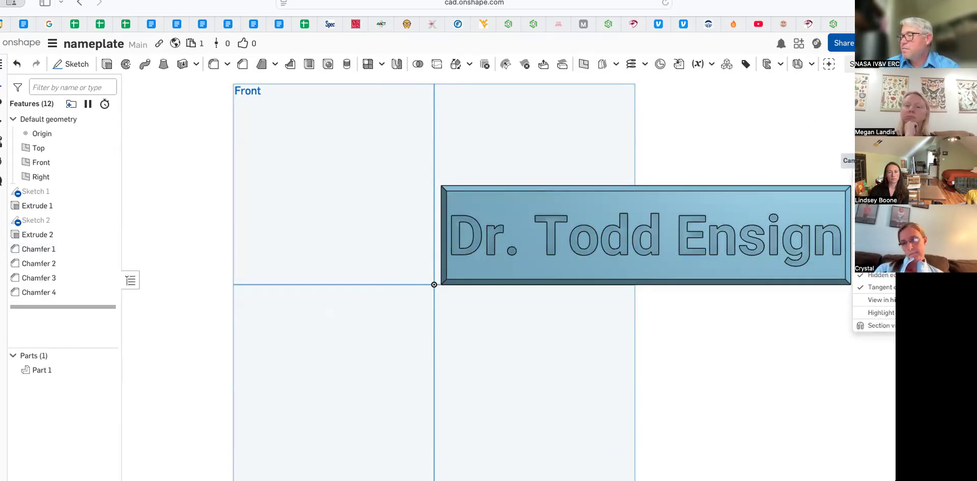
pyautogui.click(885, 178)
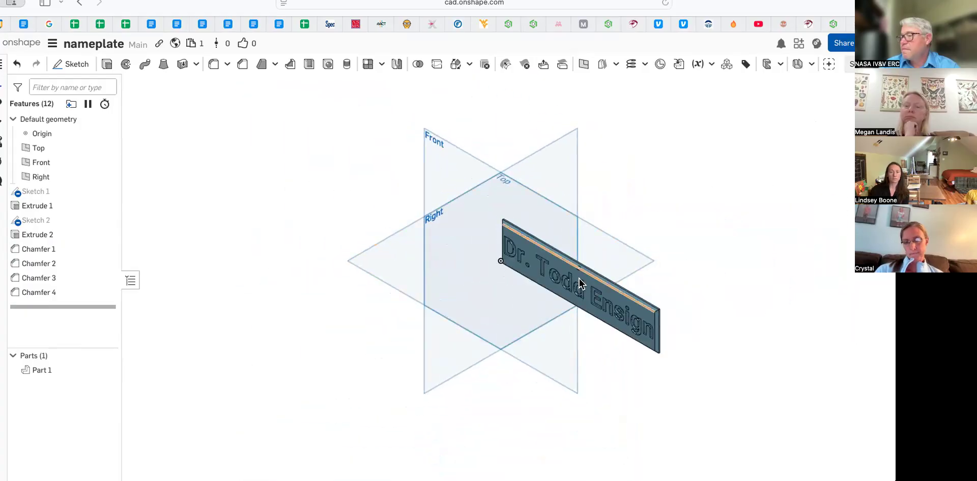
pyautogui.scroll(10, 571, 261)
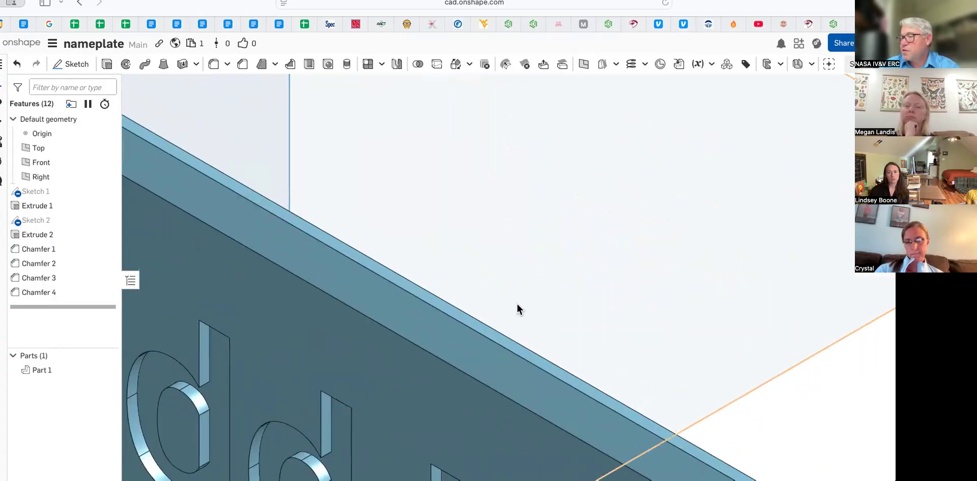
# - Delete the Chamfer 4 feature from the nameplate
pyautogui.rightClick(41, 289)
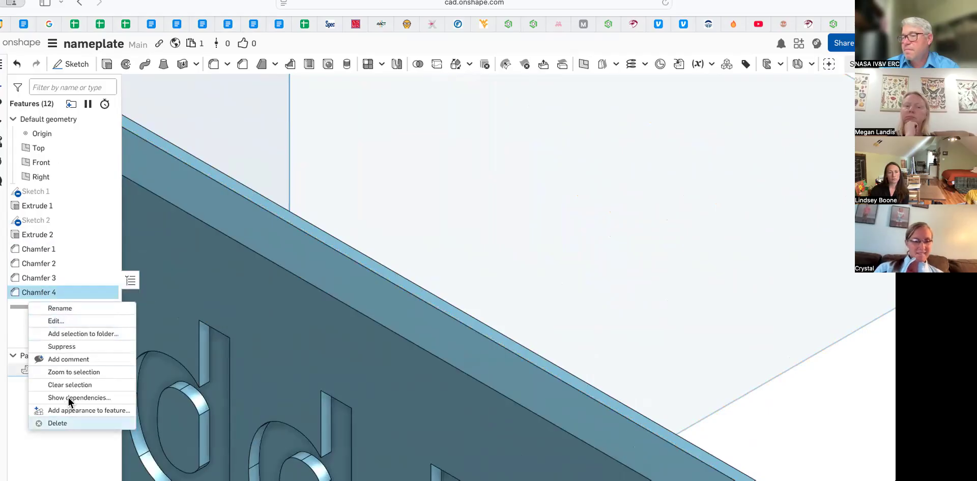
pyautogui.press('Delete')
pyautogui.scroll(-4, 545, 178)
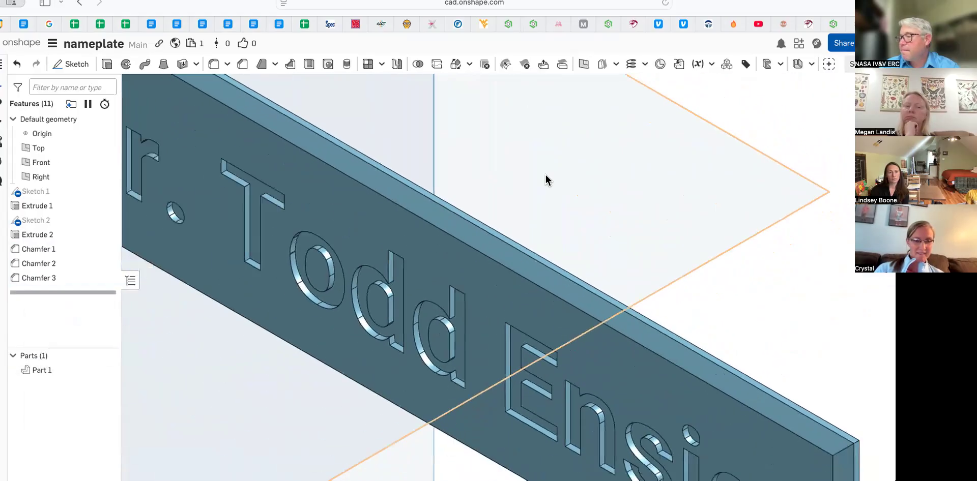
# - Start a 45-degree chamfer on the unchamfered top edge at the plate's short end nearest the origin, with a 1 mm distance
pyautogui.rightClick(634, 235)
pyautogui.click(625, 210)
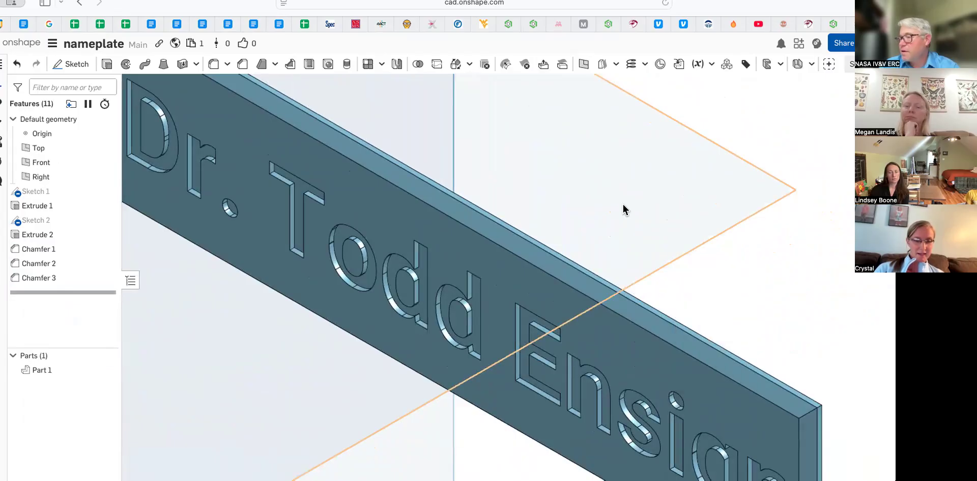
pyautogui.moveTo(616, 187); pyautogui.dragTo(691, 92, button='right')
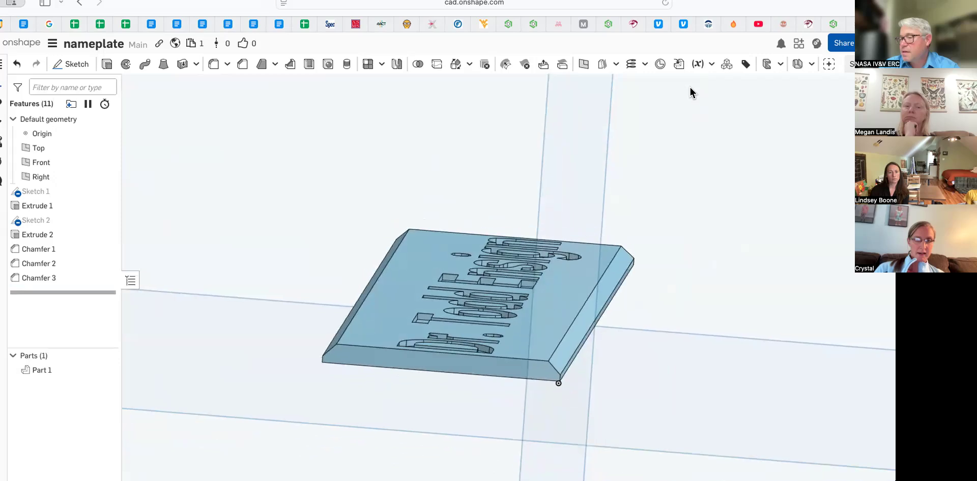
pyautogui.click(486, 341)
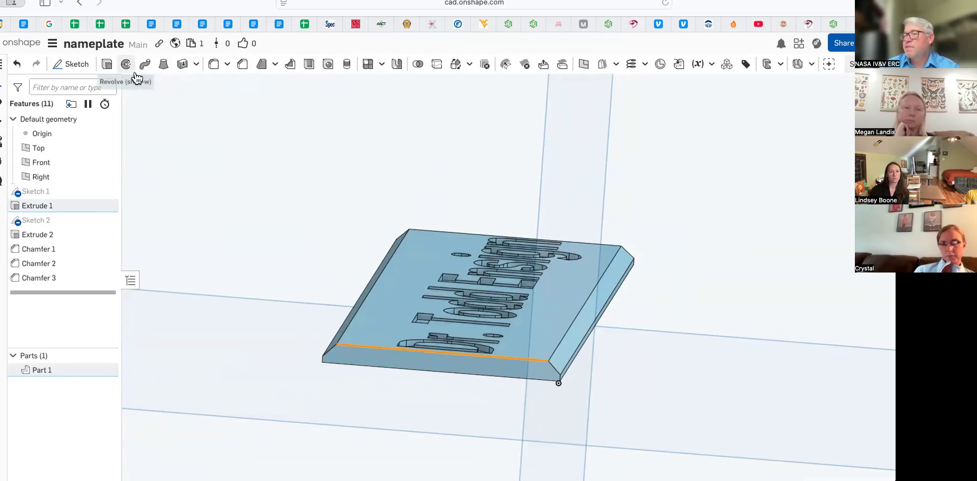
pyautogui.click(237, 74)
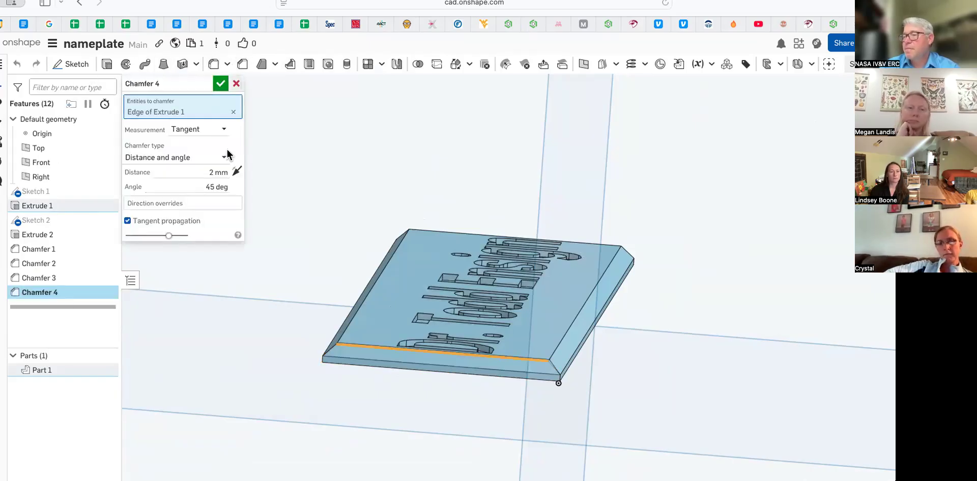
pyautogui.click(212, 171)
pyautogui.write('1')
pyautogui.press('Return')
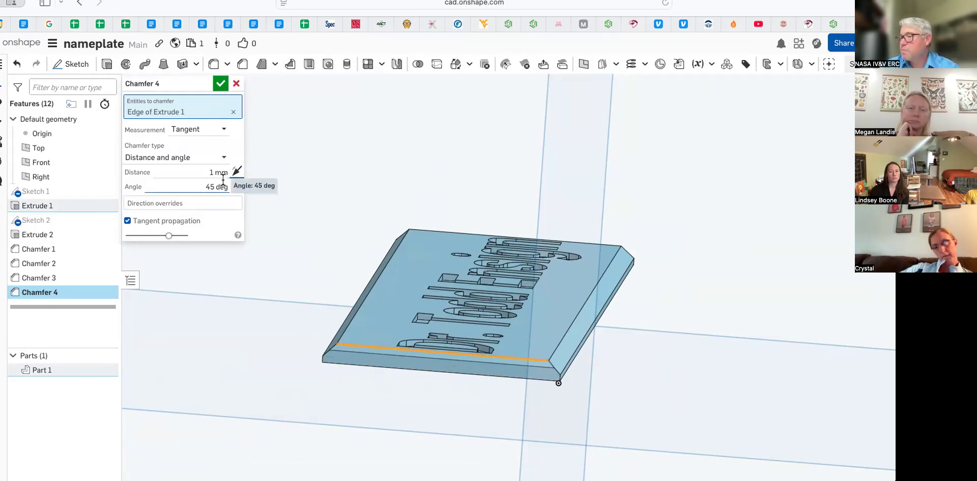
# - Set the new chamfer's distance to 2 mm, accept it, and inspect the finished nameplate
pyautogui.click(211, 170)
pyautogui.write('2')
pyautogui.press('Return')
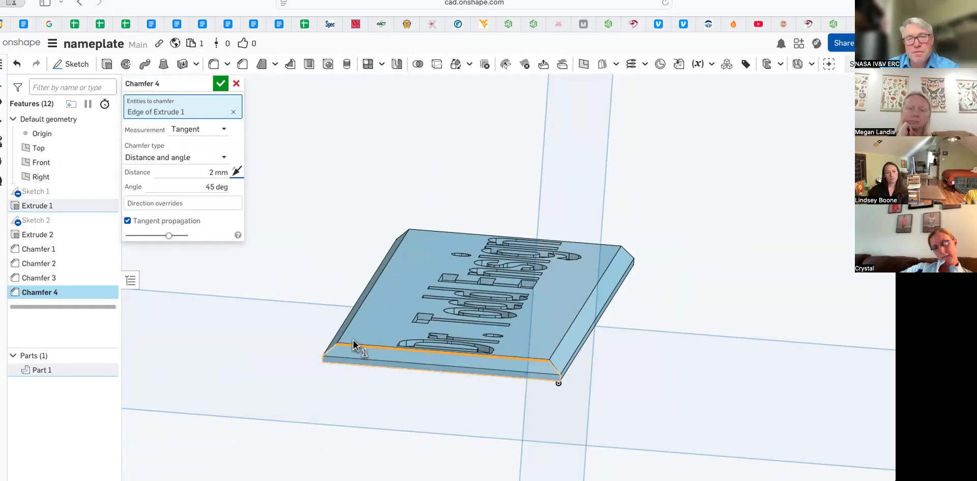
pyautogui.click(220, 84)
pyautogui.scroll(5, 282, 211)
pyautogui.moveTo(283, 212); pyautogui.dragTo(298, 267, button='right')
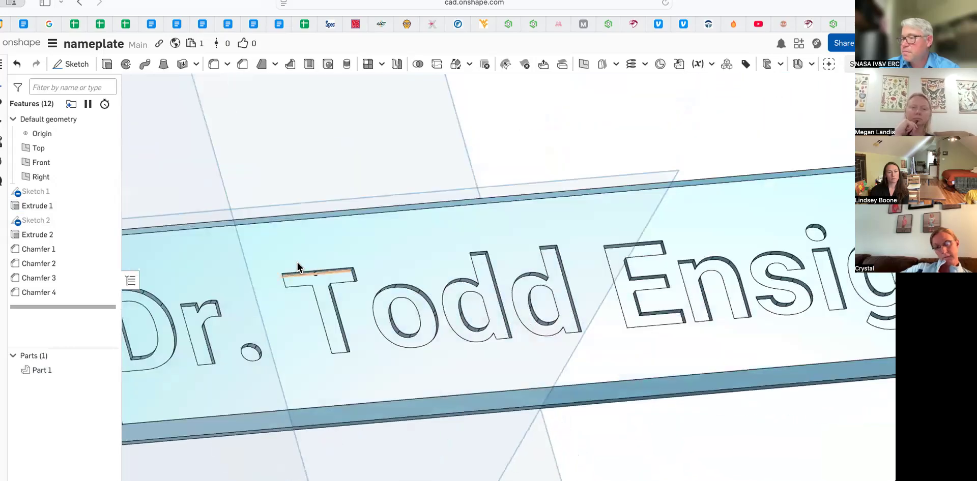
pyautogui.scroll(-5, 298, 267)
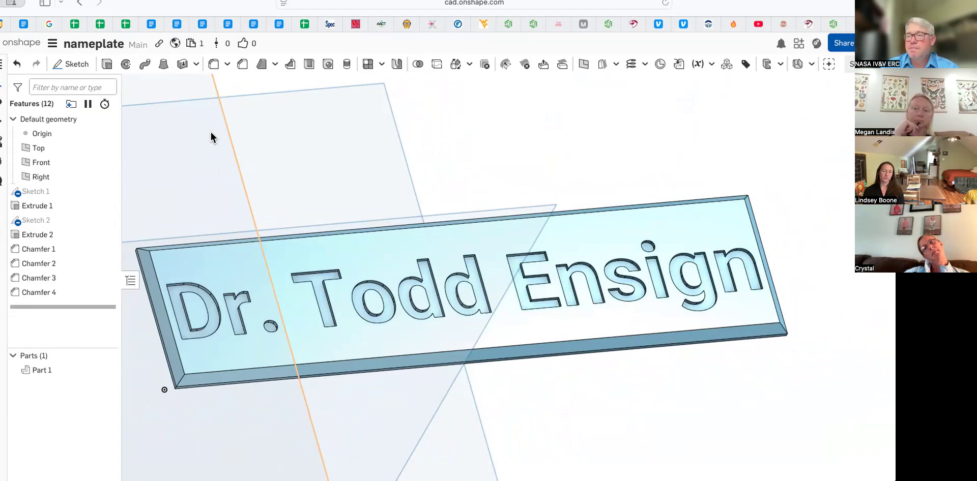
# - Return to the document list and create a new public document named "sphere"
pyautogui.click(28, 51)
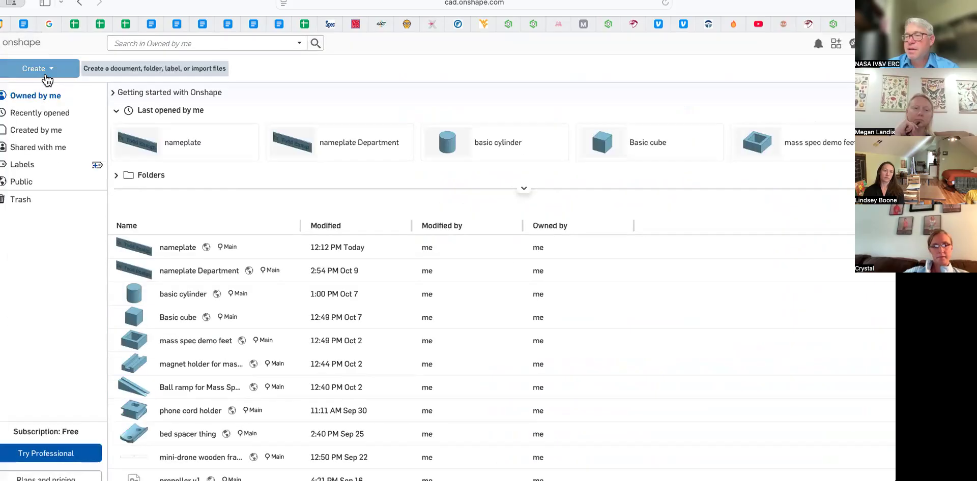
pyautogui.click(45, 69)
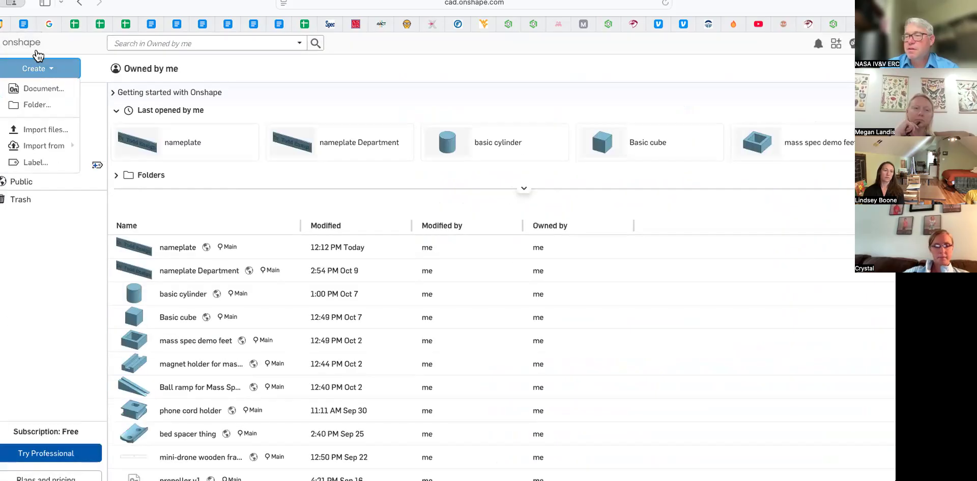
pyautogui.click(47, 91)
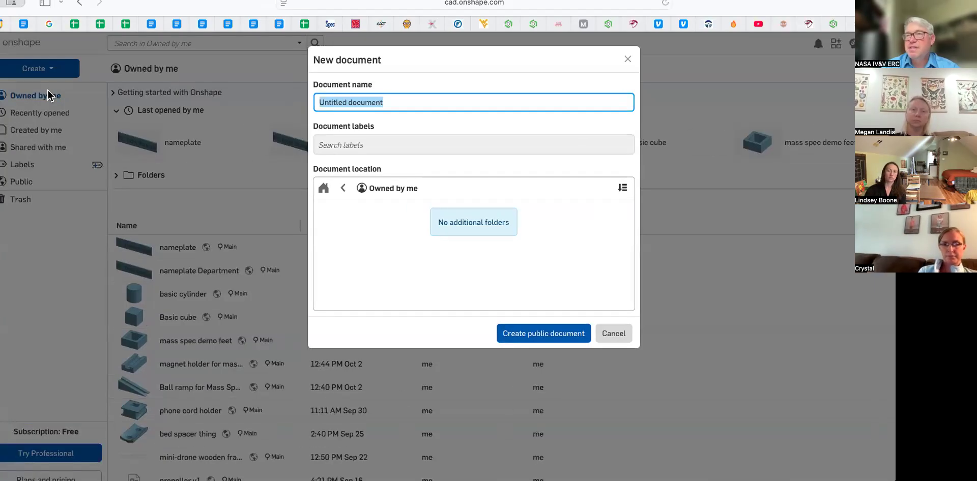
pyautogui.write('sphere')
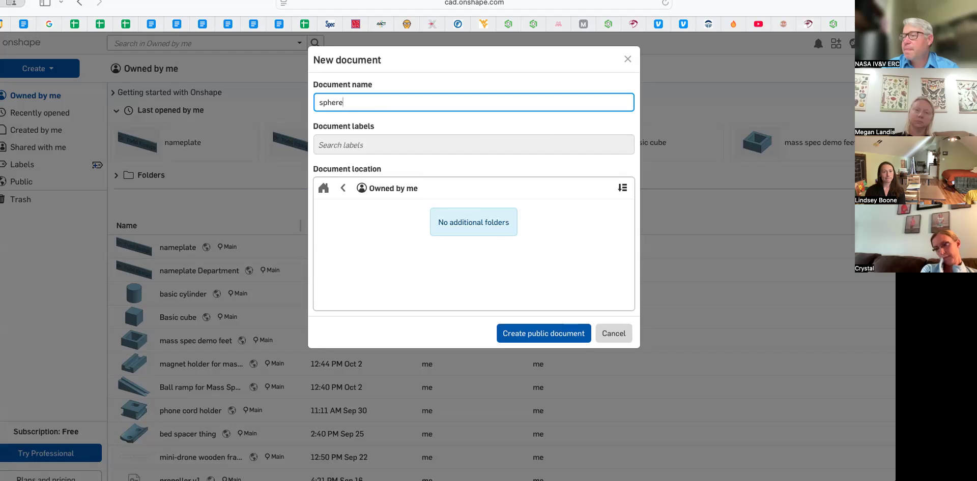
pyautogui.press('Return')
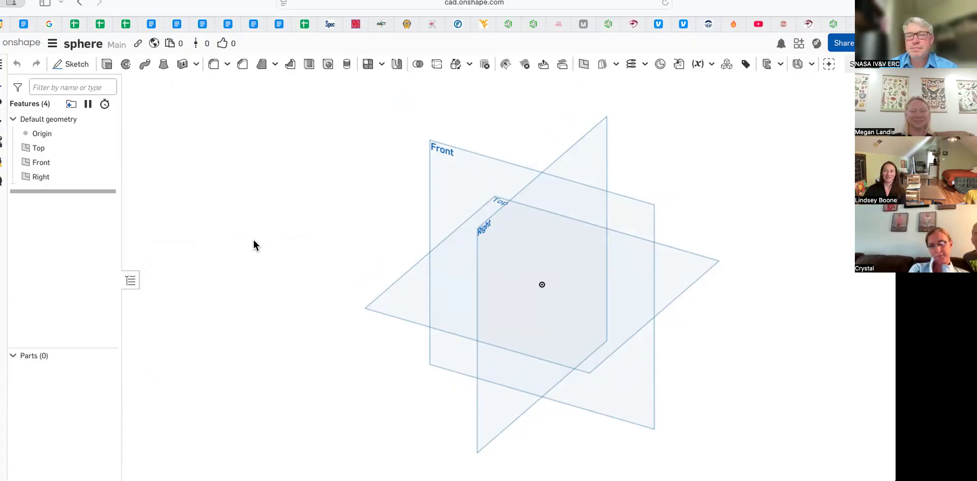
# - Start a new sketch on the Top plane, viewed normal to it
pyautogui.click(384, 294)
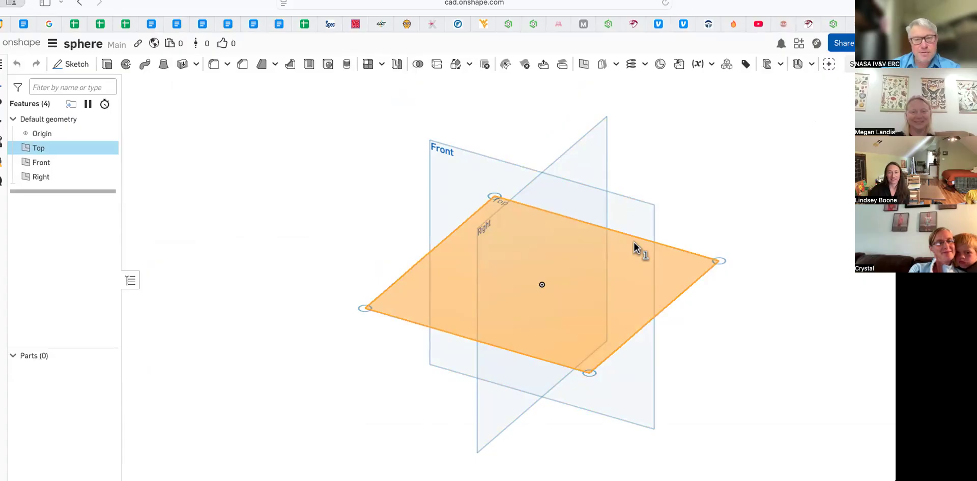
pyautogui.click(74, 149)
pyautogui.click(56, 149)
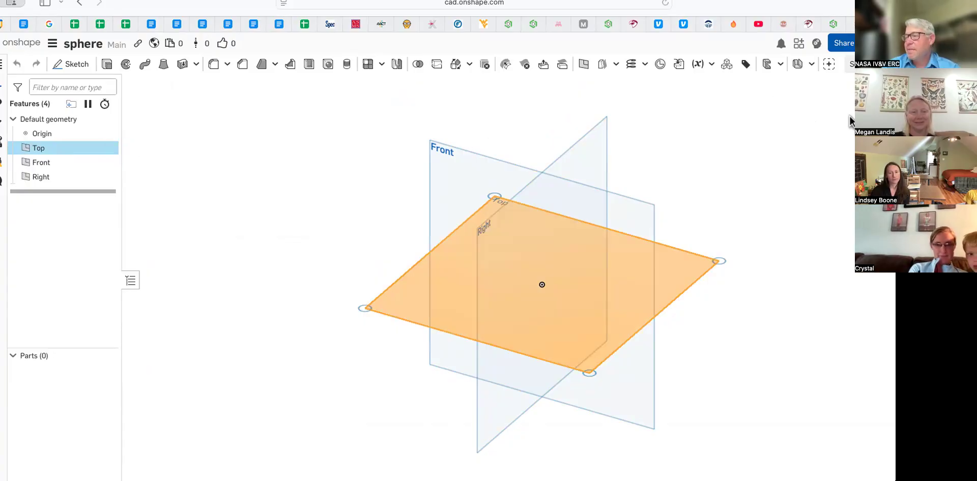
pyautogui.press('n')
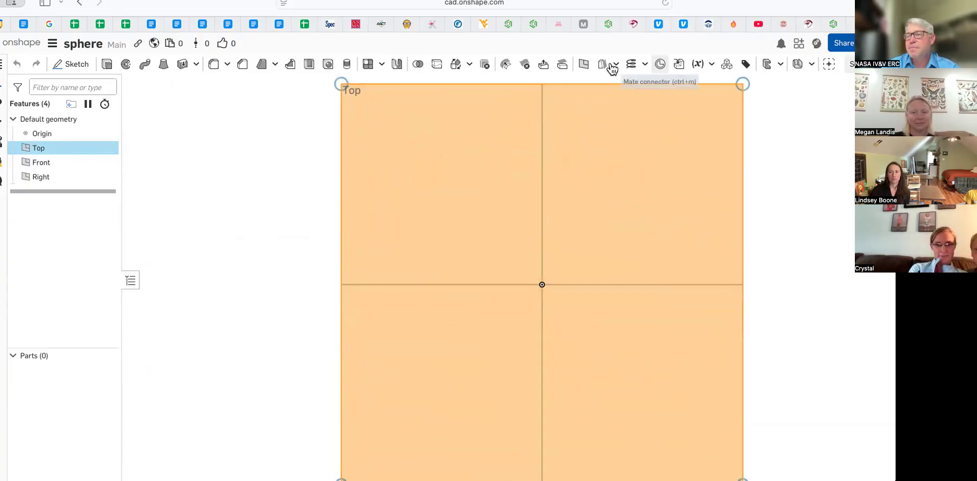
pyautogui.click(75, 64)
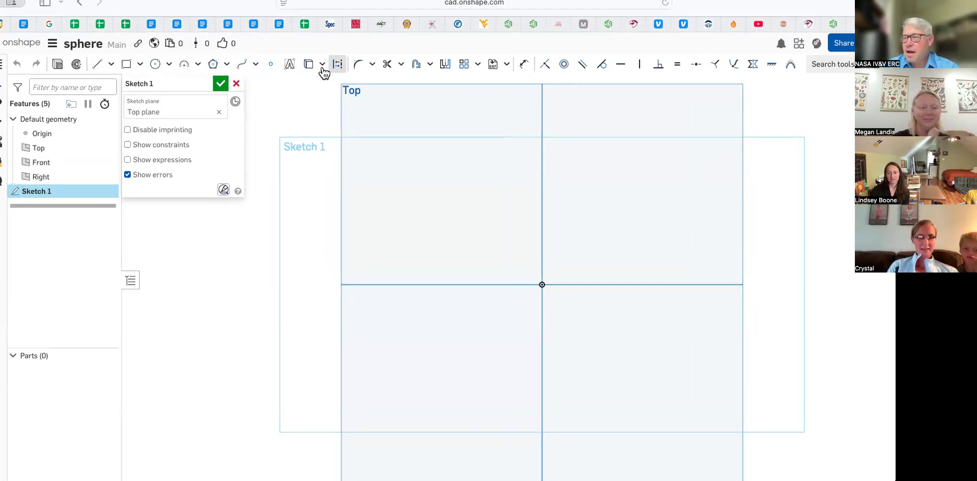
# - Draw a center point construction circle on the origin and set its diameter to 25.4 mm
pyautogui.click(168, 70)
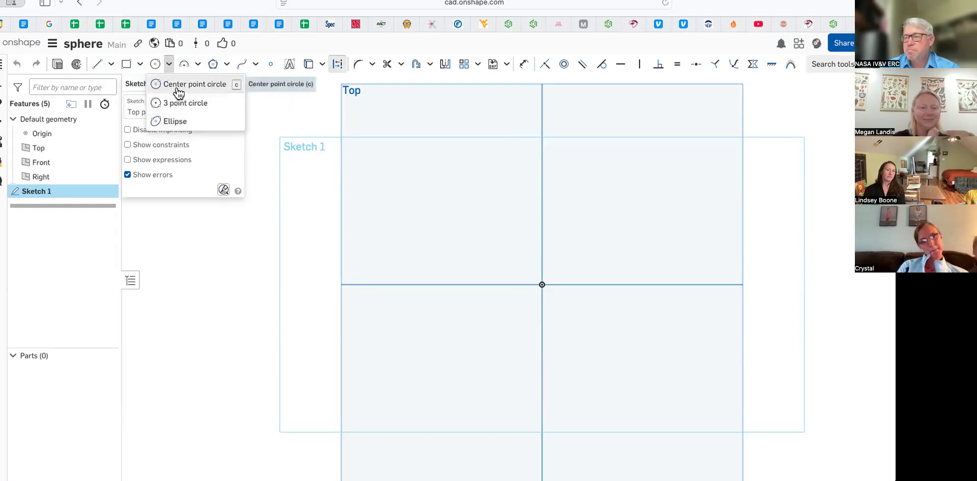
pyautogui.click(178, 87)
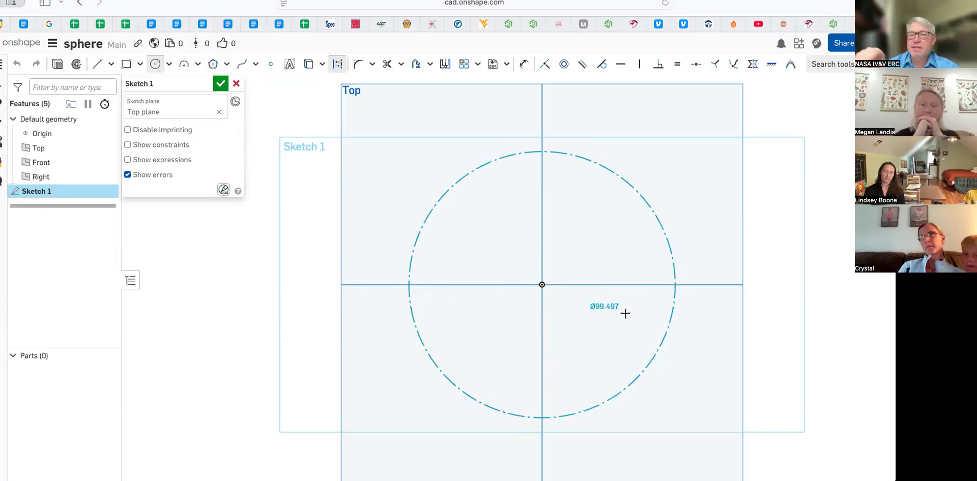
pyautogui.click(596, 302)
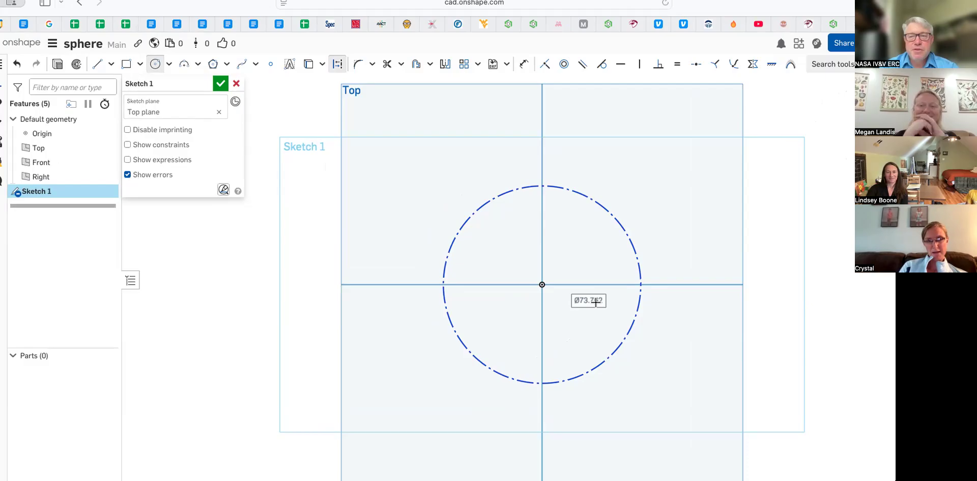
pyautogui.doubleClick(596, 303)
pyautogui.write('2')
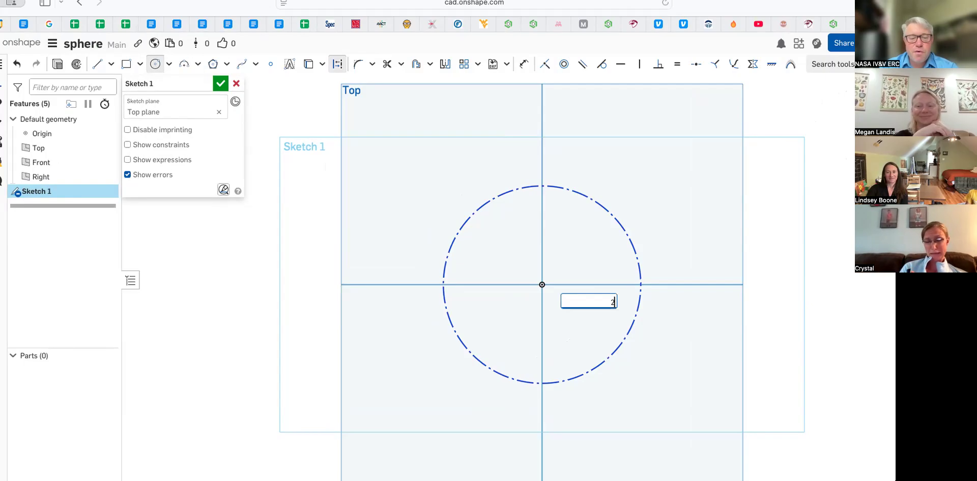
pyautogui.write('5.4')
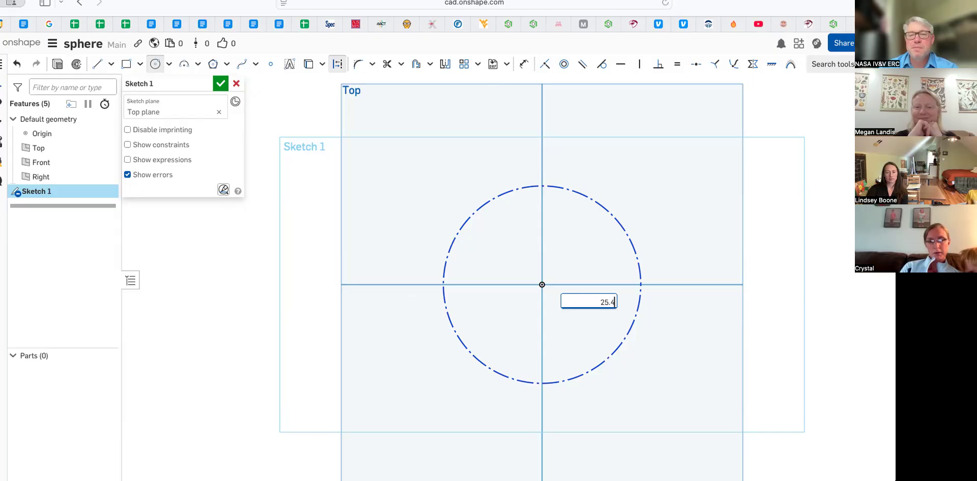
pyautogui.press('Return')
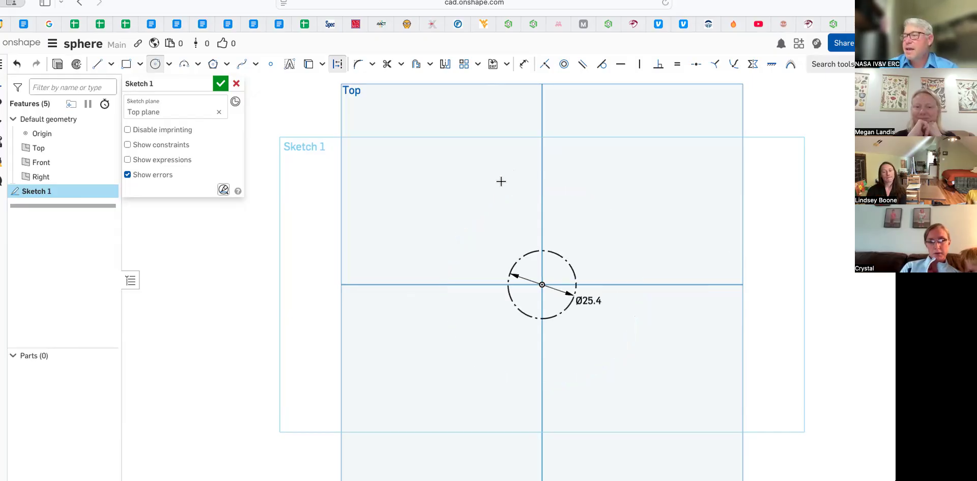
# - Draw a vertical construction line across the circle from its top point through the origin to its bottom point
pyautogui.scroll(5, 571, 270)
pyautogui.scroll(1, 572, 268)
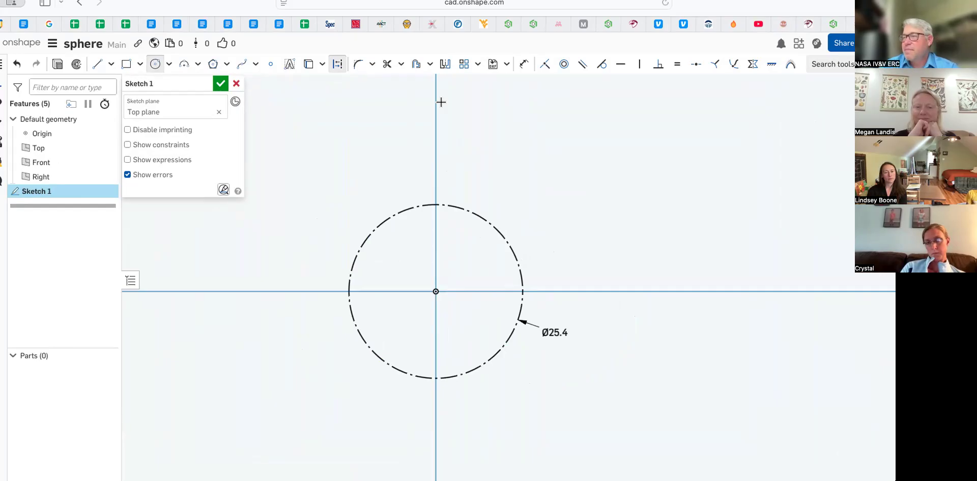
pyautogui.click(105, 70)
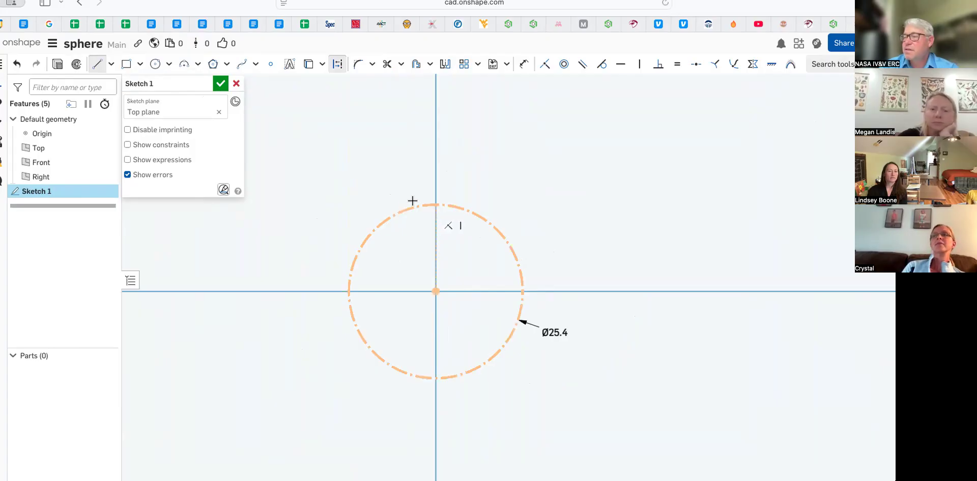
pyautogui.click(436, 204)
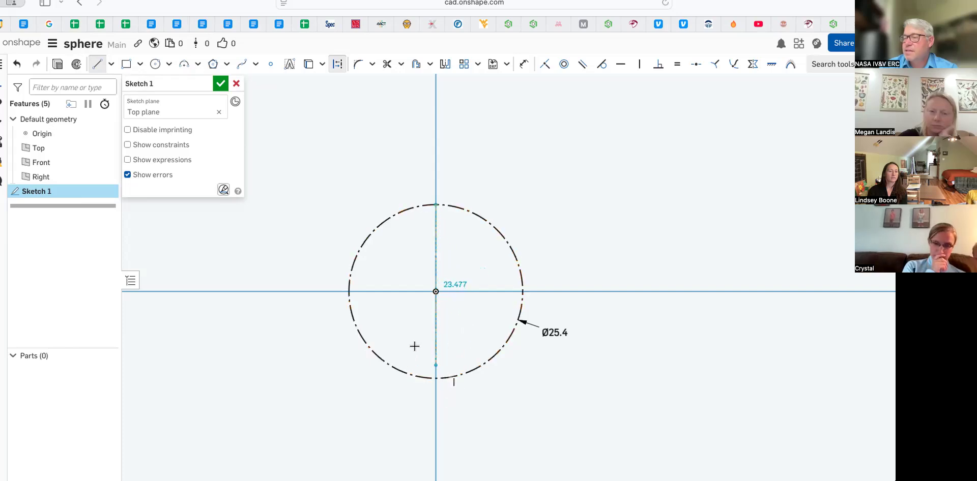
pyautogui.click(412, 360)
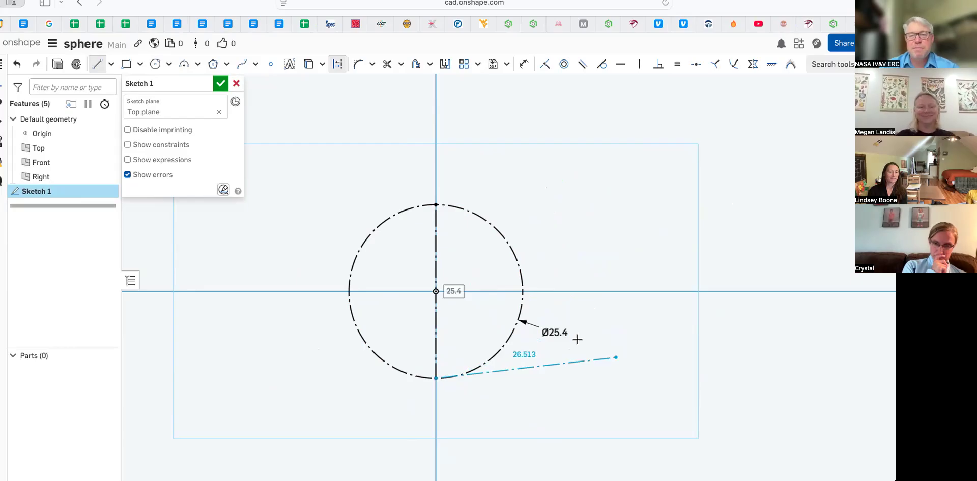
pyautogui.press('Escape')
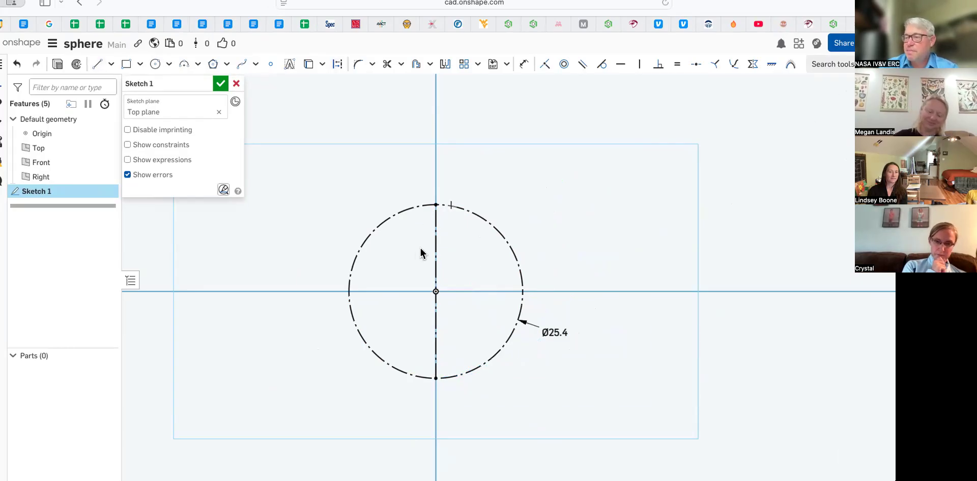
# - Trim away the right half of the circle, leaving a semicircle closed by the vertical line
pyautogui.scroll(3, 421, 250)
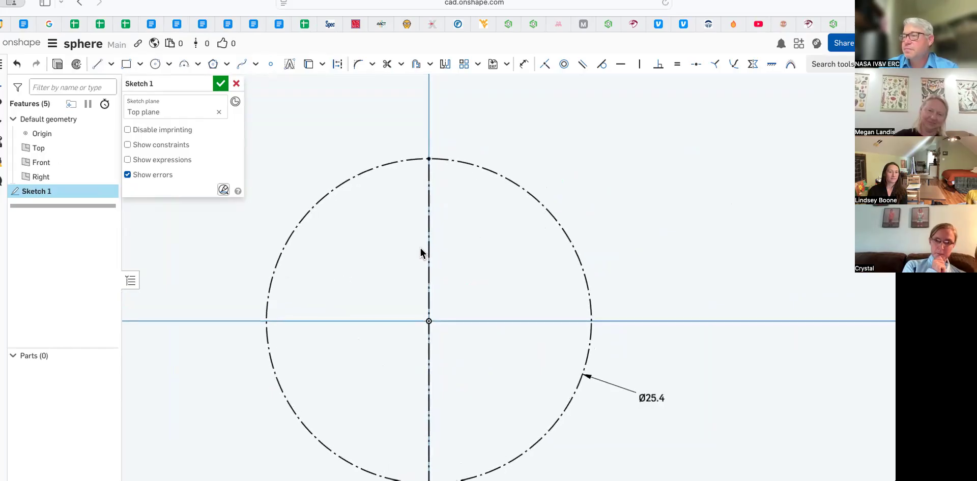
pyautogui.scroll(2, 420, 248)
pyautogui.scroll(-3, 420, 248)
pyautogui.scroll(-1, 420, 250)
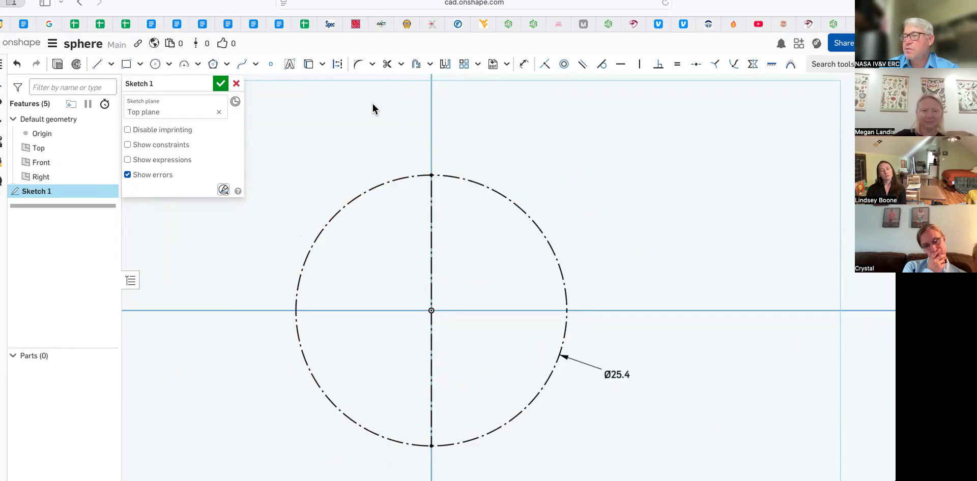
pyautogui.click(367, 77)
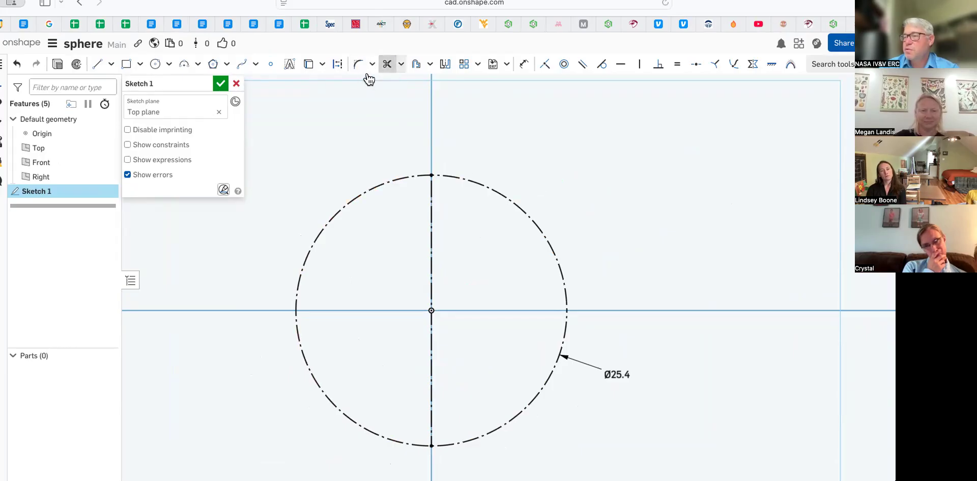
pyautogui.click(466, 187)
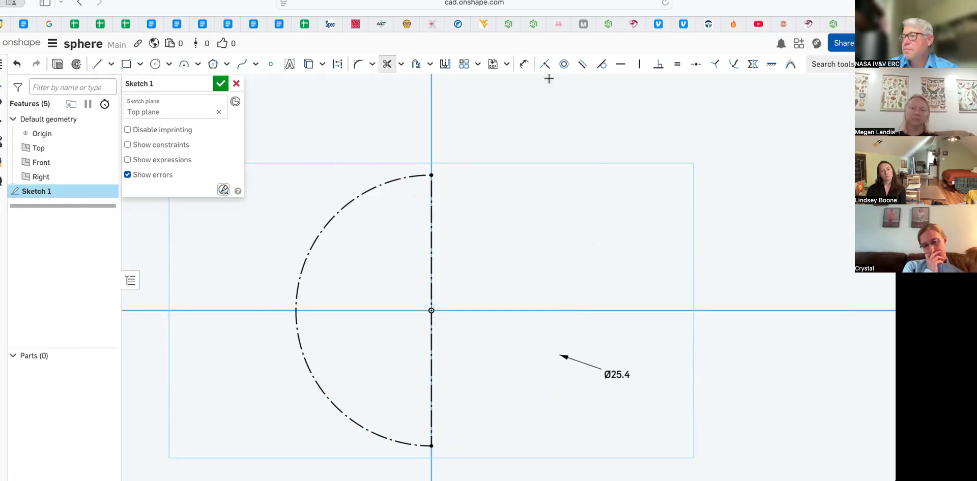
# - Move the diameter dimension to just below the semicircle's lower end and finish the sketch
pyautogui.click(523, 64)
pyautogui.moveTo(585, 357); pyautogui.dragTo(454, 456)
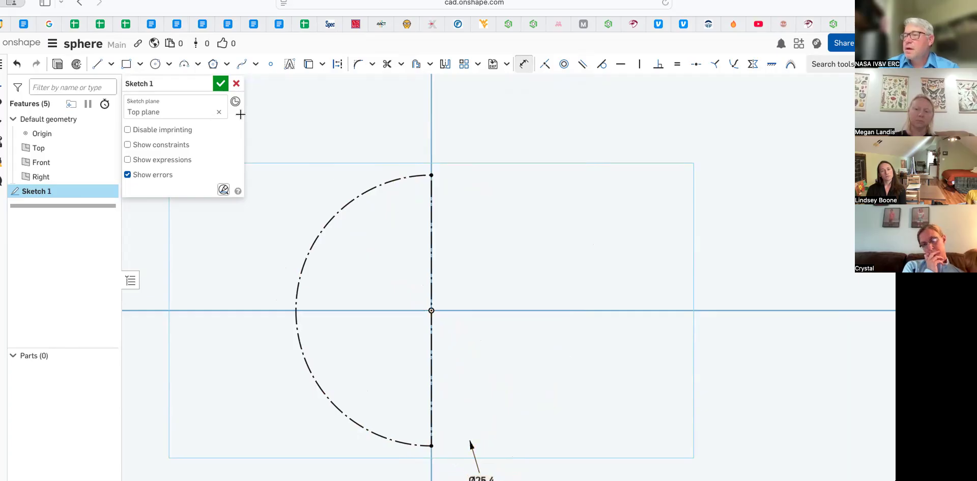
pyautogui.click(220, 84)
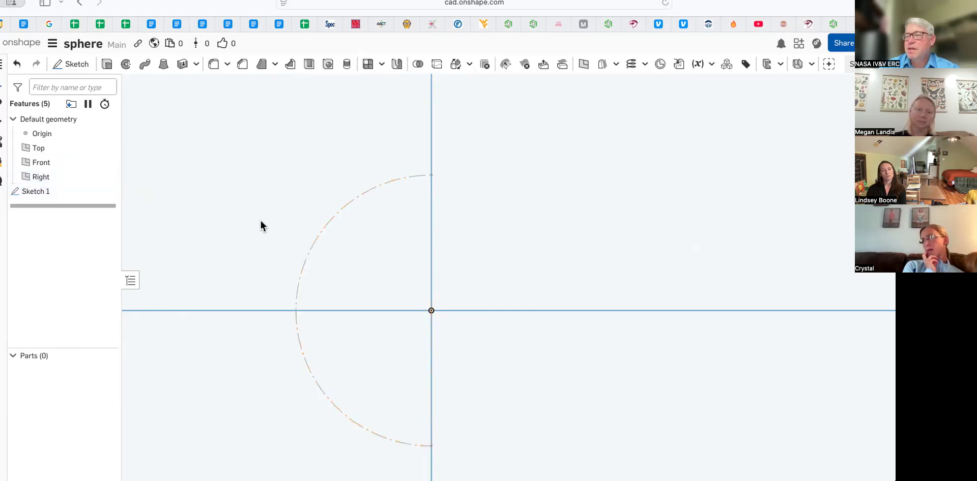
pyautogui.scroll(6, 326, 219)
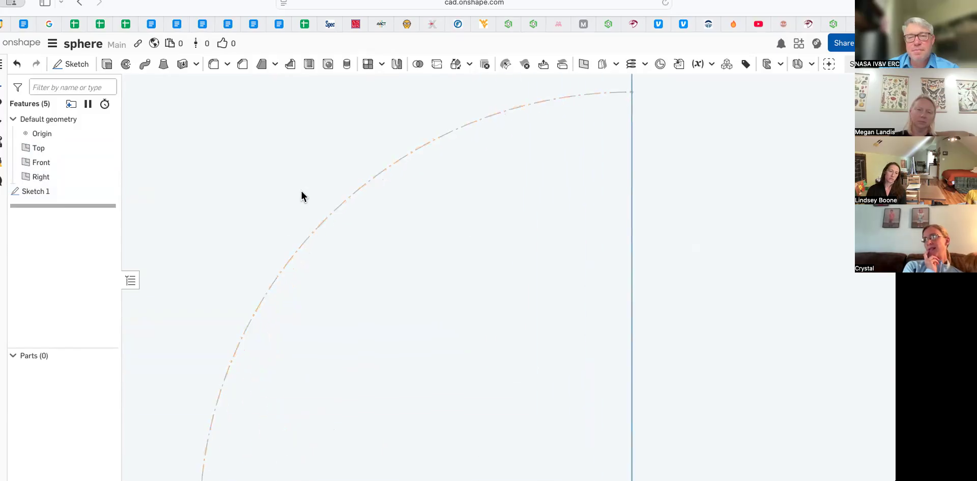
# - Edit Sketch 1 and convert the construction arc and the vertical closing line to regular geometry
pyautogui.scroll(-5, 356, 196)
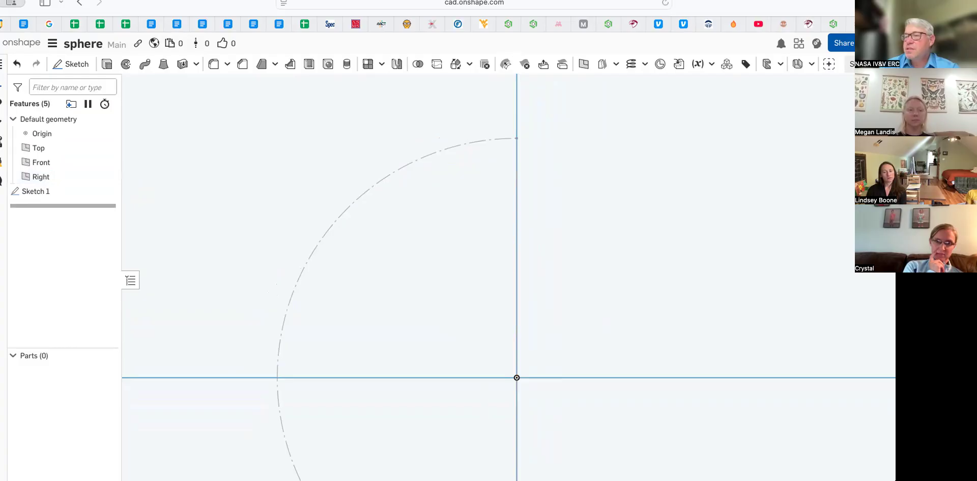
pyautogui.doubleClick(43, 192)
pyautogui.click(316, 229)
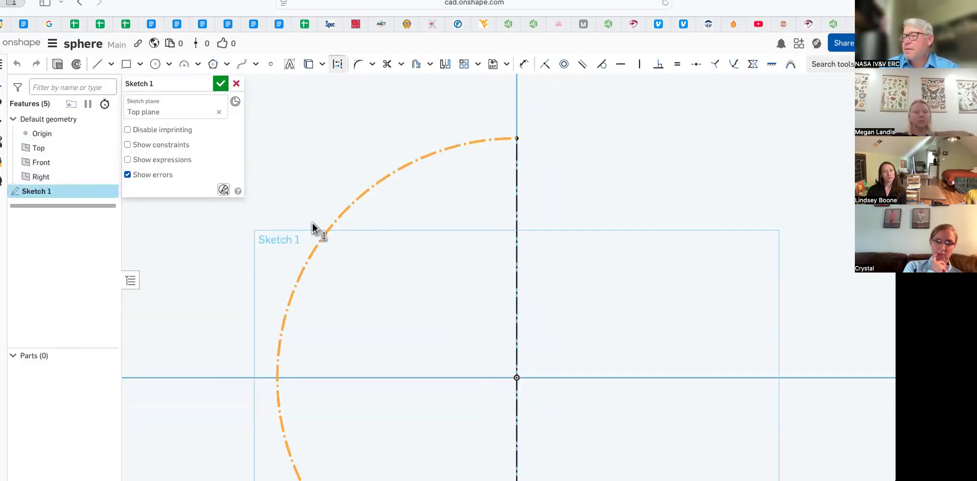
pyautogui.click(328, 71)
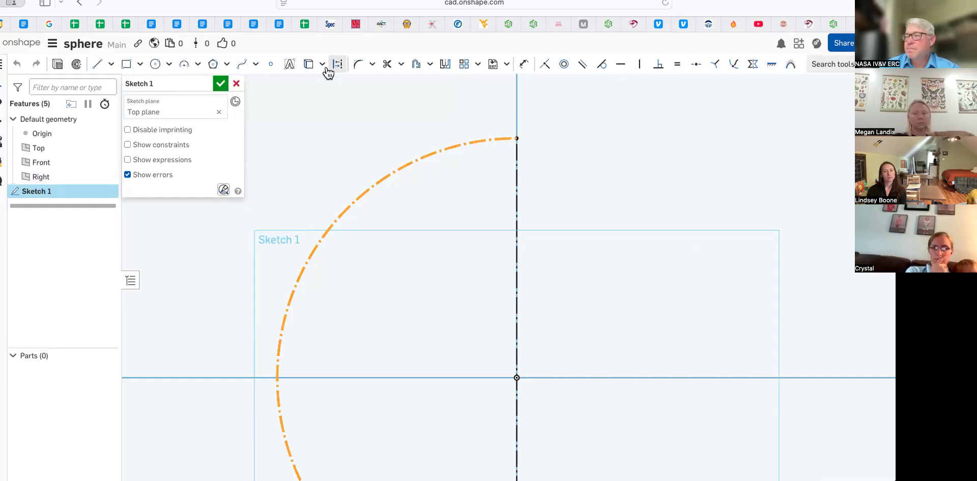
pyautogui.click(516, 200)
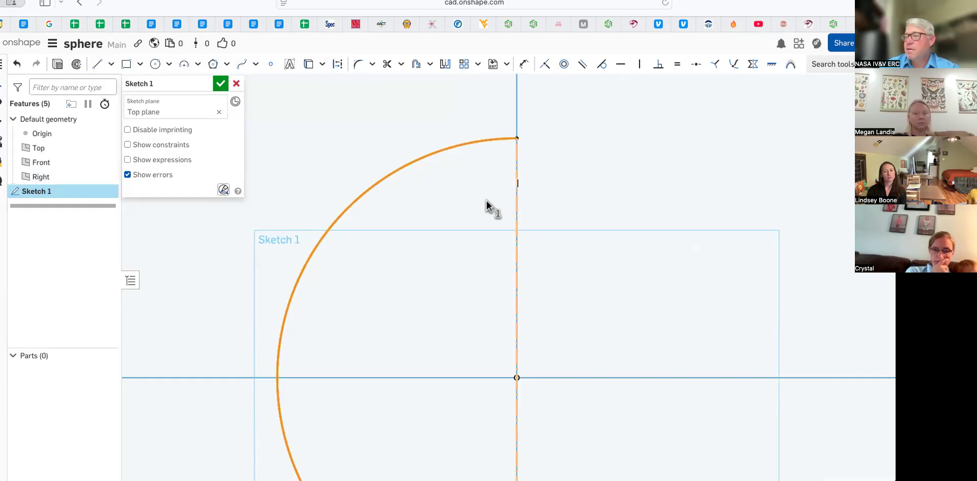
pyautogui.click(335, 71)
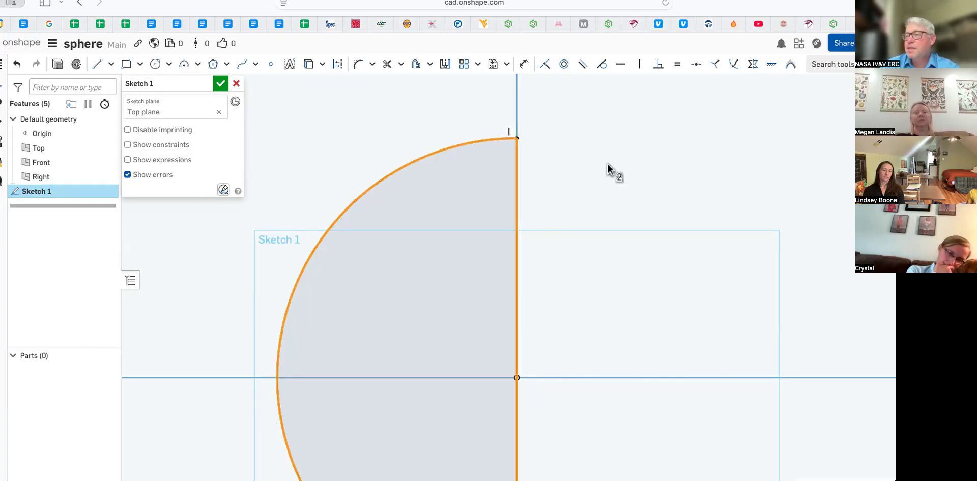
# - Draw three connected lines right of the semicircle as a triangle left slightly open at its apex, with a lower side about 9.76 mm long
pyautogui.click(97, 63)
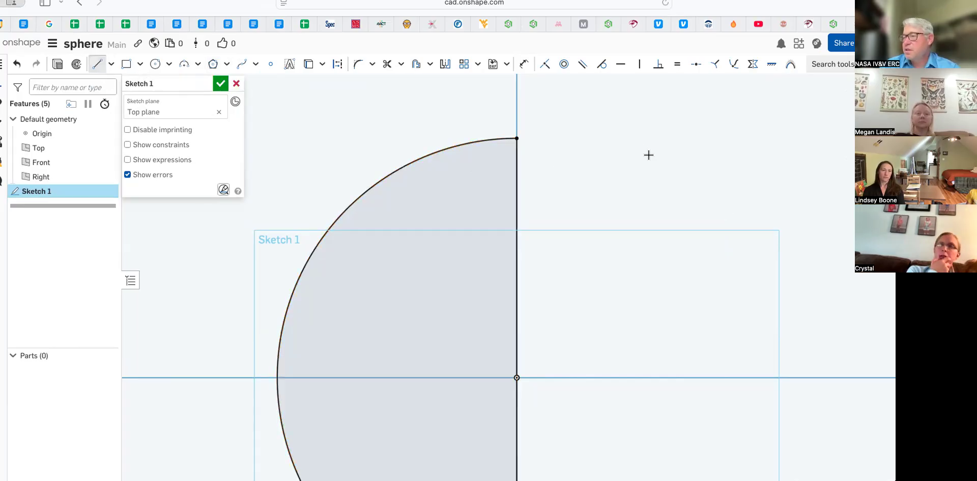
pyautogui.click(683, 148)
pyautogui.click(577, 259)
pyautogui.click(760, 284)
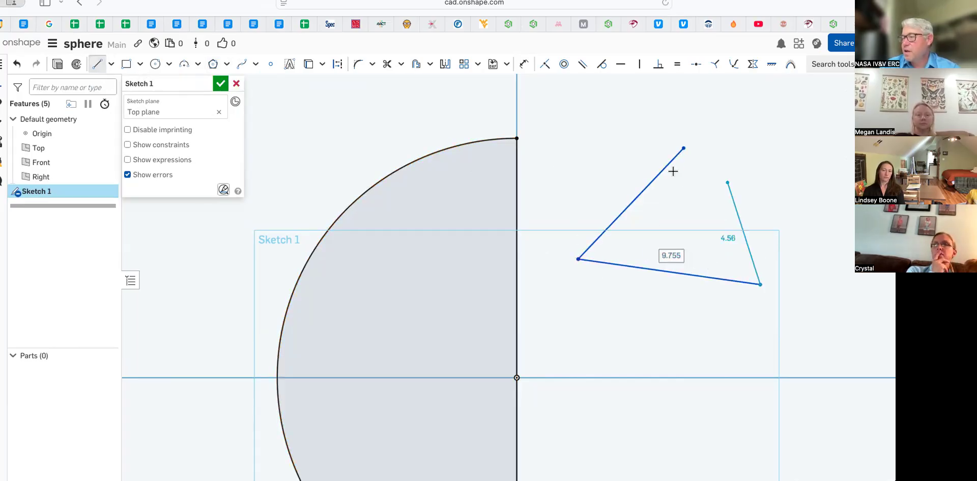
pyautogui.scroll(2, 681, 153)
pyautogui.scroll(5, 644, 153)
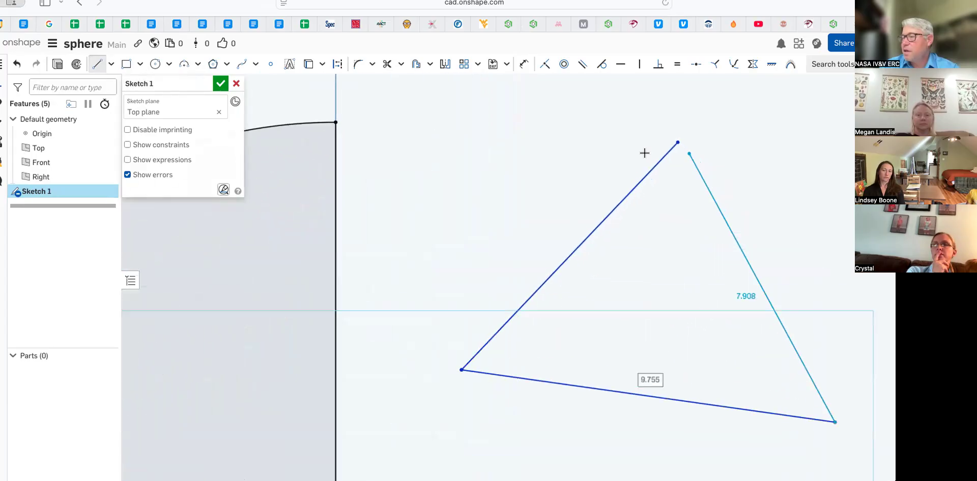
pyautogui.click(601, 107)
pyautogui.press('Escape')
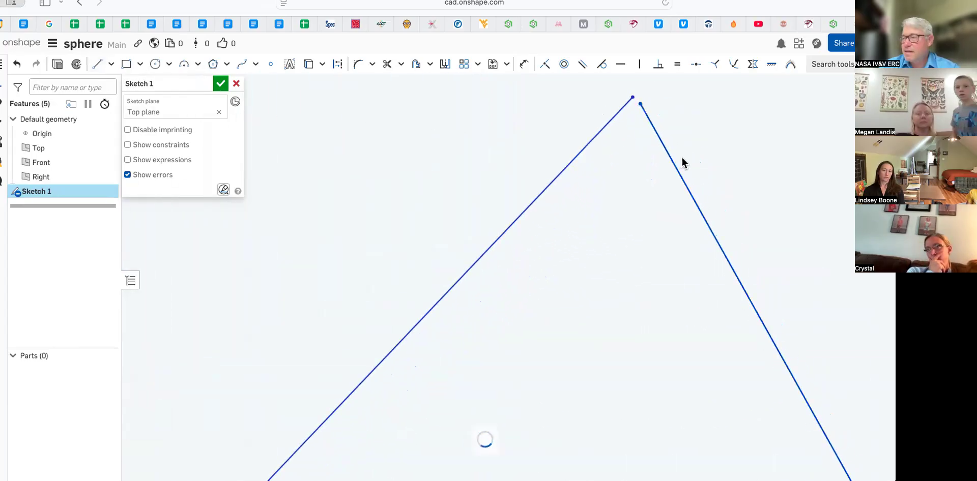
pyautogui.scroll(-6, 709, 176)
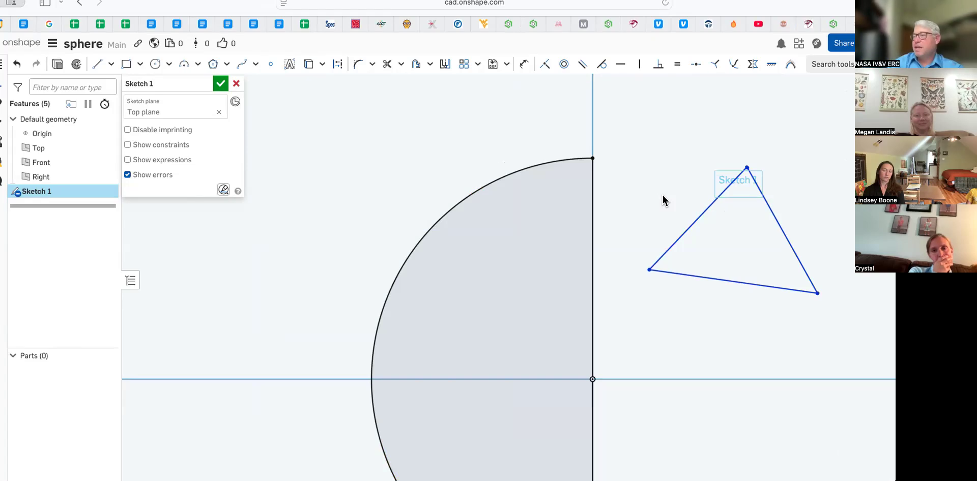
# - Move the upper endpoint of the triangle's right side a little down the left side, and bring it back to the apex
pyautogui.scroll(-1, 663, 198)
pyautogui.scroll(5, 713, 181)
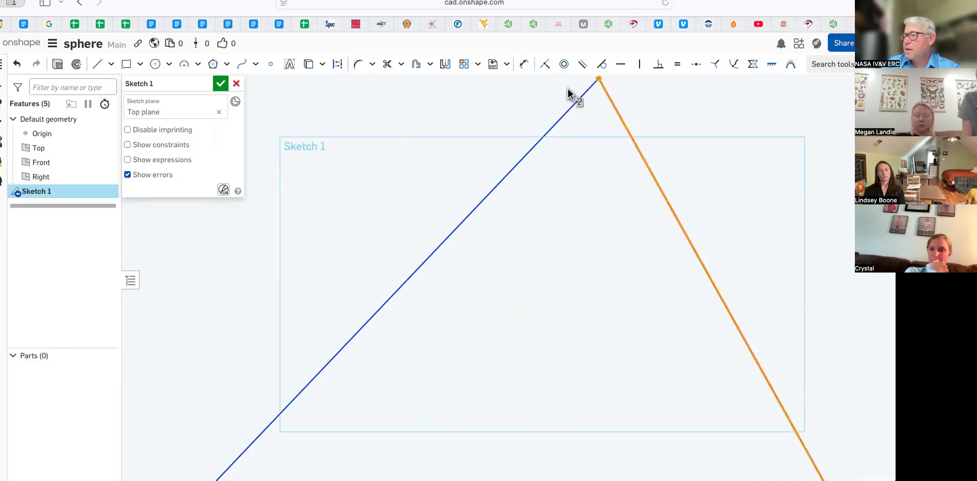
pyautogui.moveTo(561, 84); pyautogui.dragTo(546, 99)
pyautogui.scroll(-5, 590, 118)
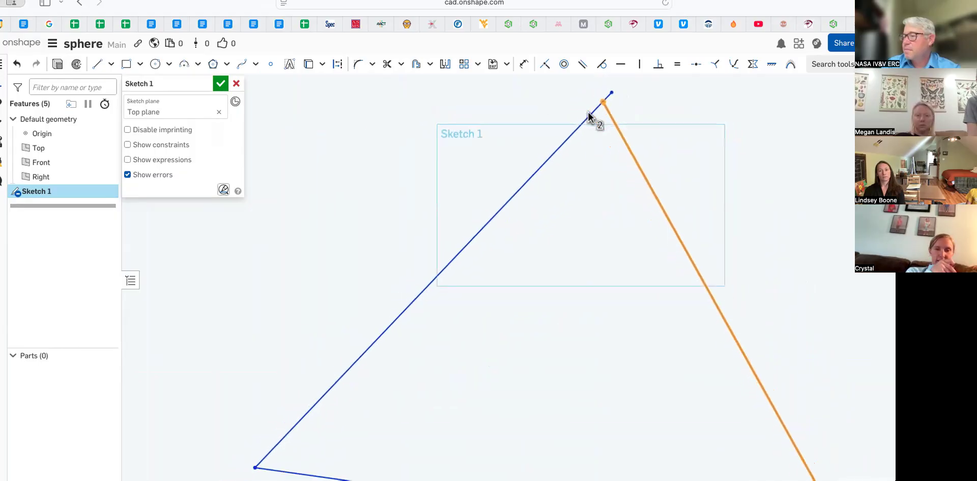
pyautogui.scroll(5, 590, 119)
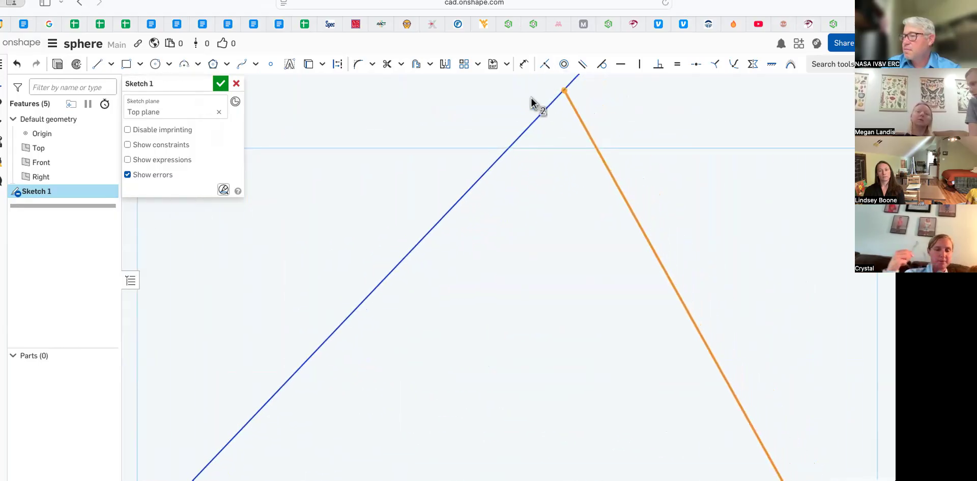
pyautogui.moveTo(530, 96)
pyautogui.mouseDown()
pyautogui.moveTo(516, 130)
pyautogui.moveTo(485, 138)
pyautogui.moveTo(526, 146)
pyautogui.moveTo(560, 126)
pyautogui.moveTo(555, 96)
pyautogui.mouseUp()
pyautogui.scroll(-2, 560, 126)
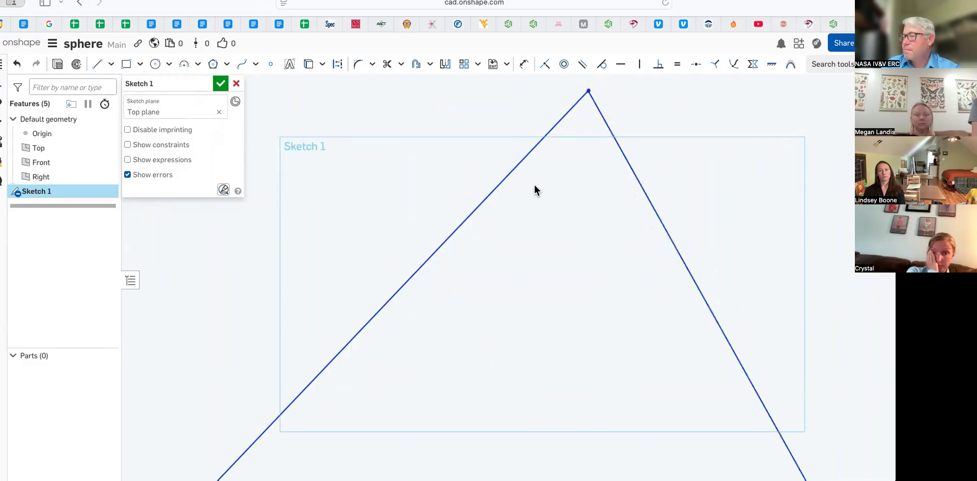
pyautogui.scroll(-5, 642, 188)
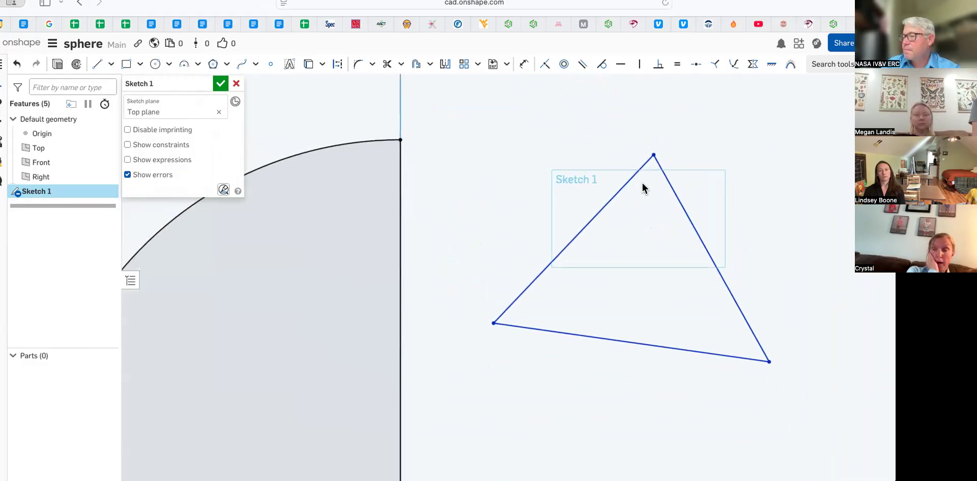
# - Draw a corner rectangle about 3.8 by 2.74 mm beside the triangle's upper left side, and delete both shapes
pyautogui.click(126, 63)
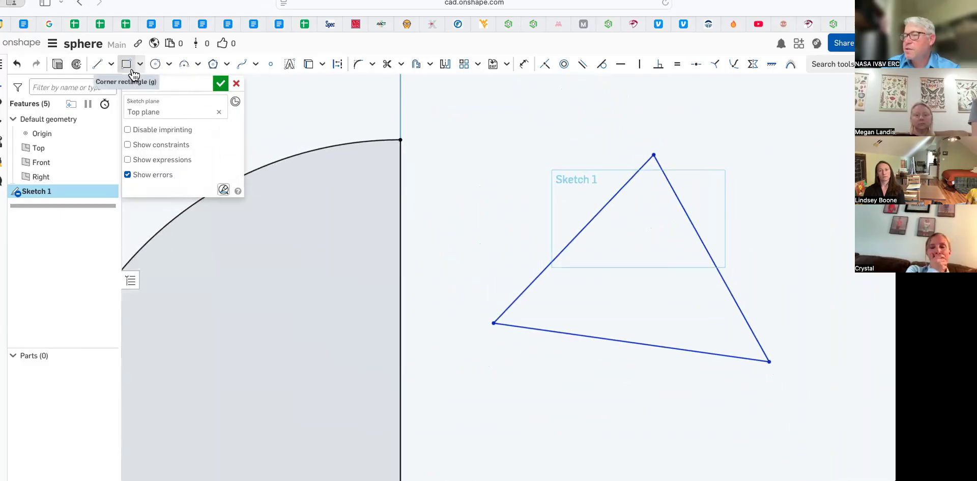
pyautogui.moveTo(479, 124)
pyautogui.mouseDown()
pyautogui.moveTo(524, 181)
pyautogui.moveTo(589, 201)
pyautogui.mouseUp()
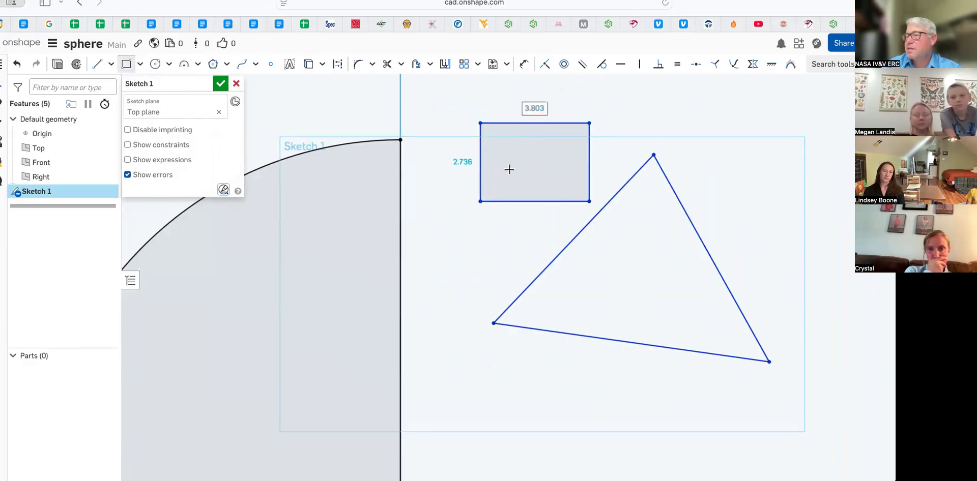
pyautogui.click(663, 143)
pyautogui.press('Escape')
pyautogui.moveTo(442, 86); pyautogui.dragTo(788, 418)
pyautogui.press('Delete')
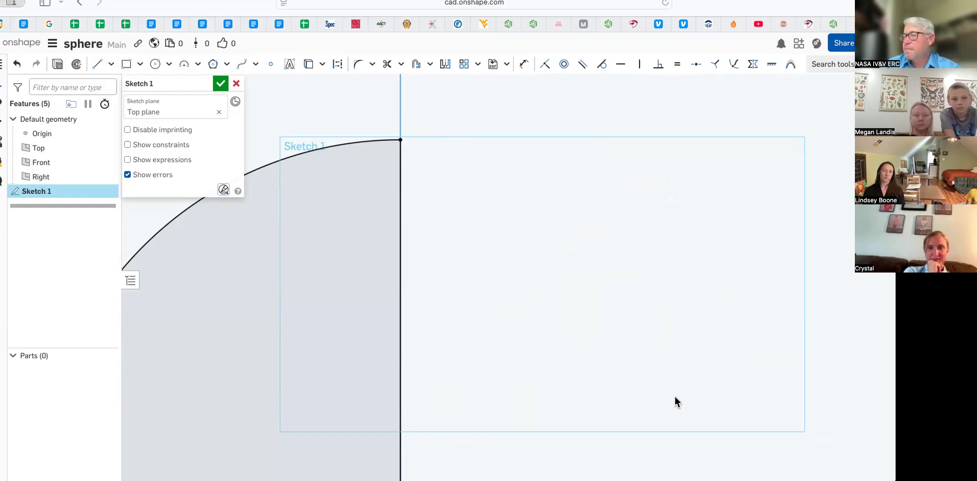
# - Finish the sketch and revolve the semicircle face a full turn about its straight vertical edge as a new solid
pyautogui.scroll(-5, 346, 224)
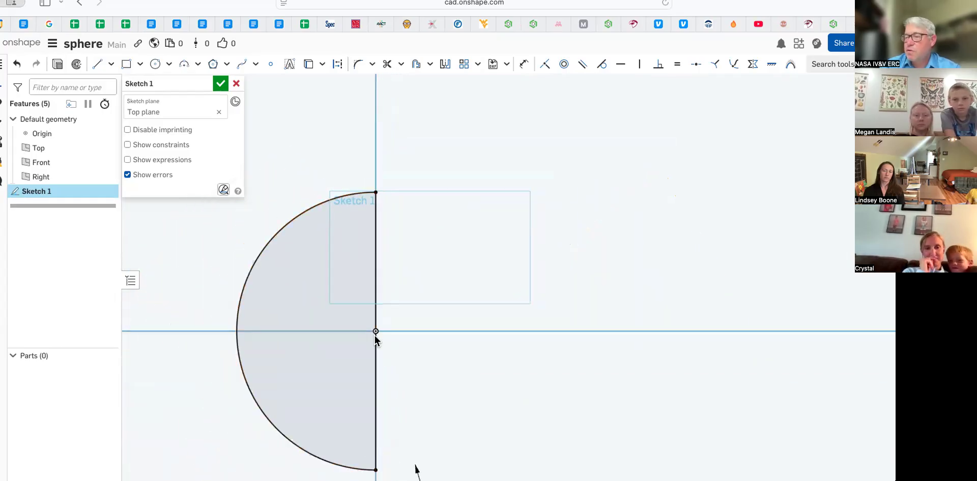
pyautogui.click(215, 88)
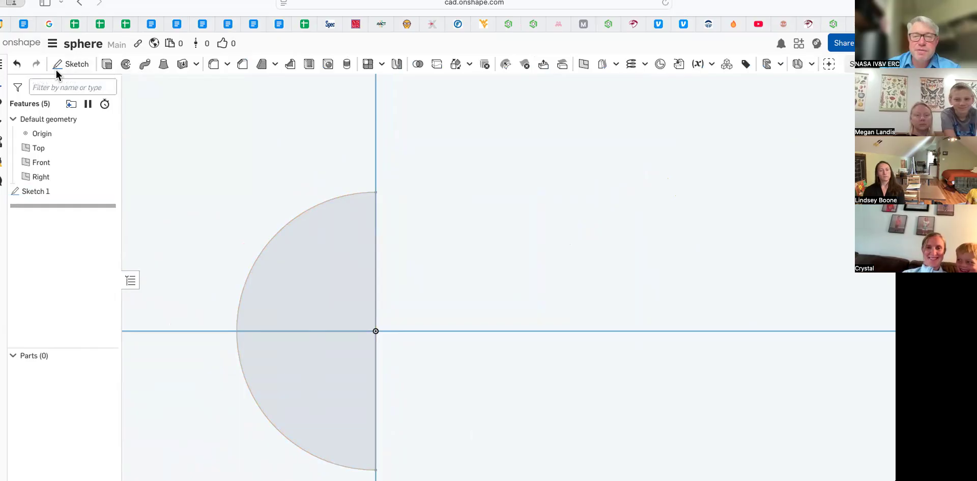
pyautogui.click(126, 64)
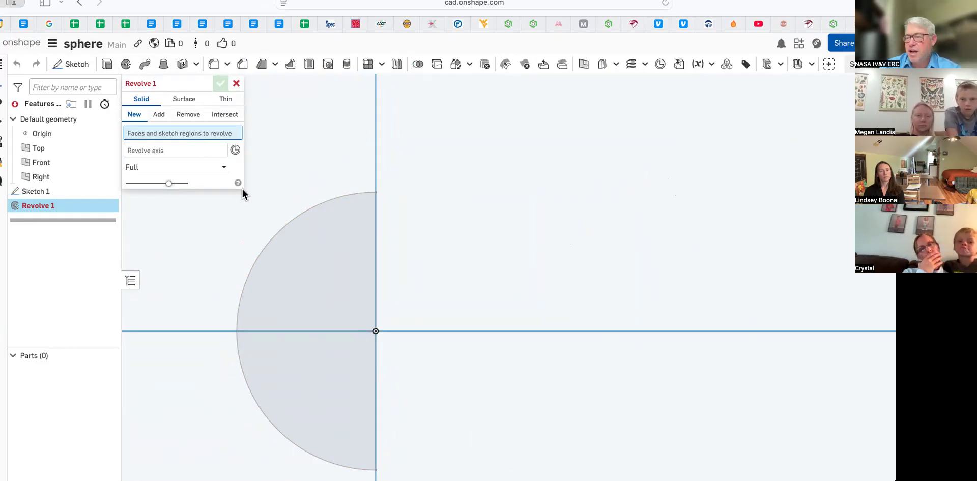
pyautogui.click(301, 260)
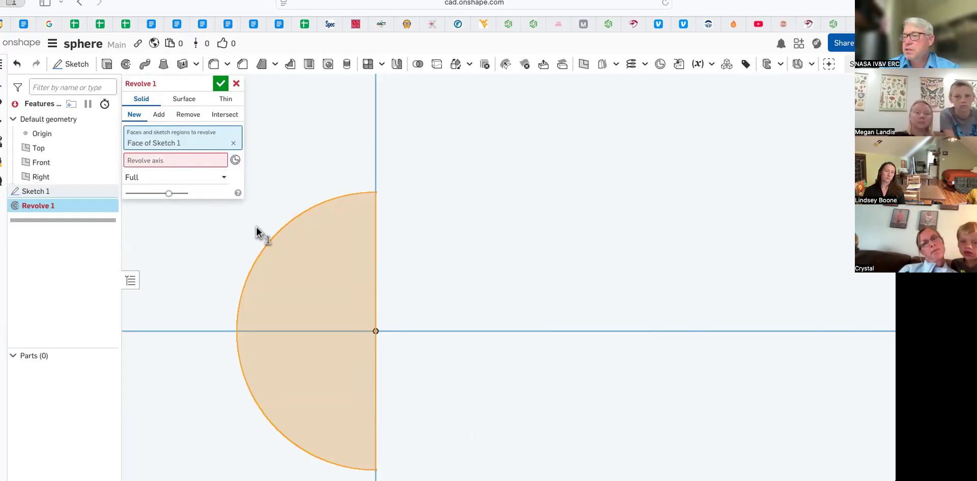
pyautogui.click(358, 265)
pyautogui.click(357, 268)
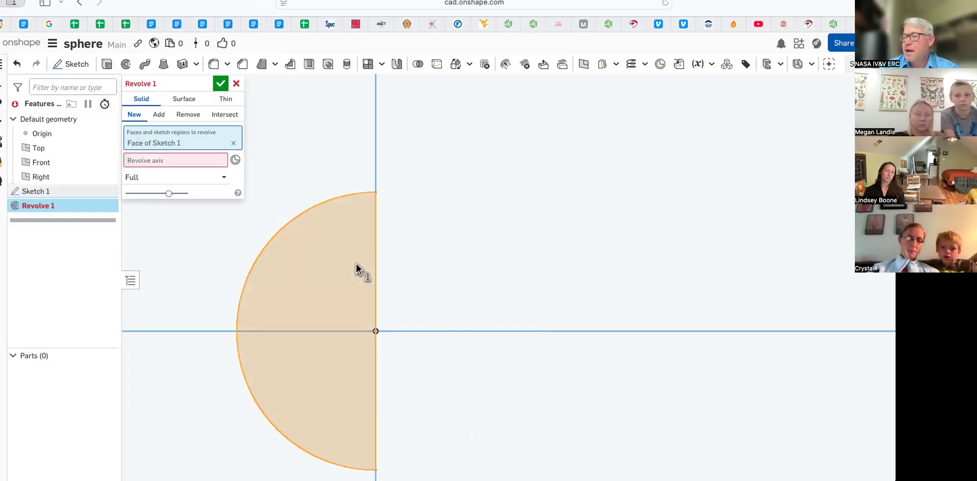
pyautogui.click(172, 160)
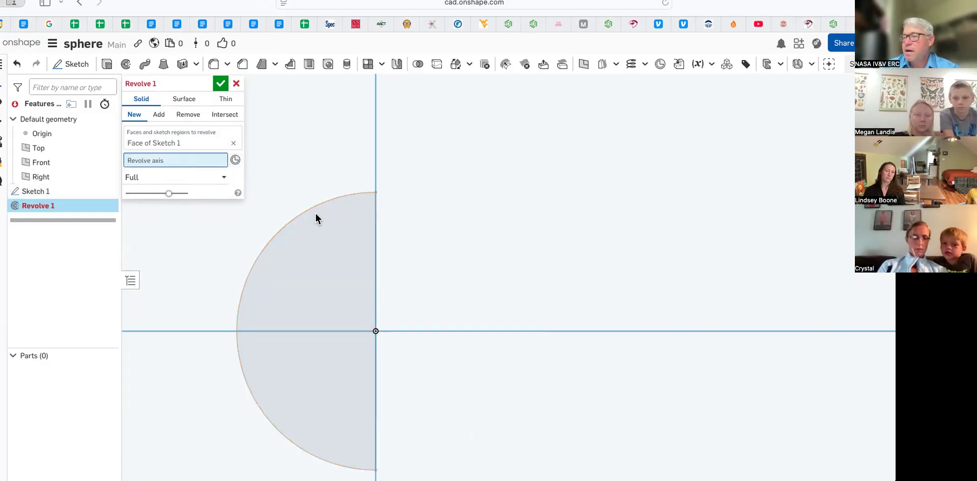
pyautogui.click(358, 254)
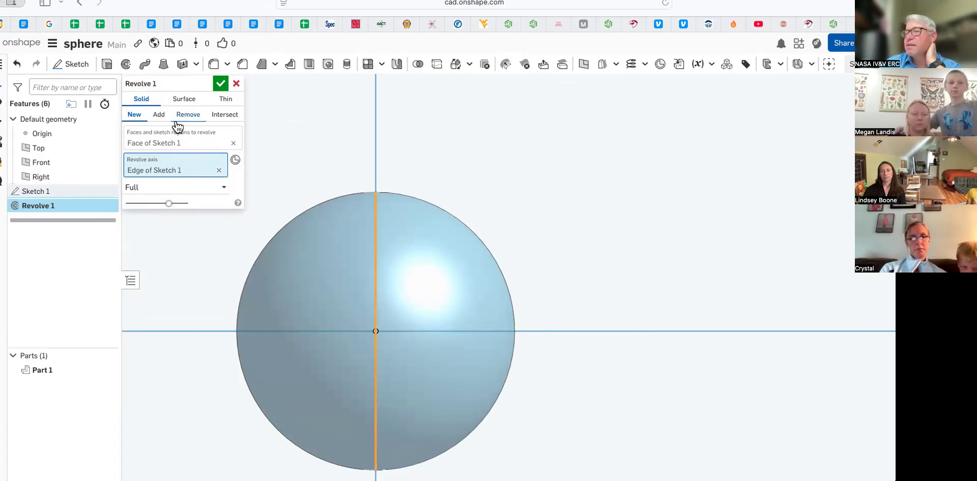
# - Review the revolve extent options, try the Add operation, and return the revolve to New
pyautogui.click(218, 188)
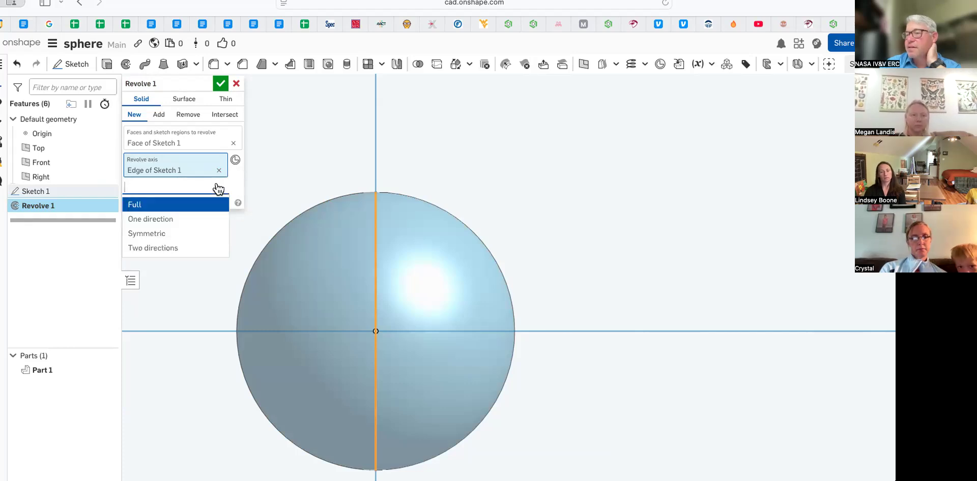
pyautogui.click(265, 168)
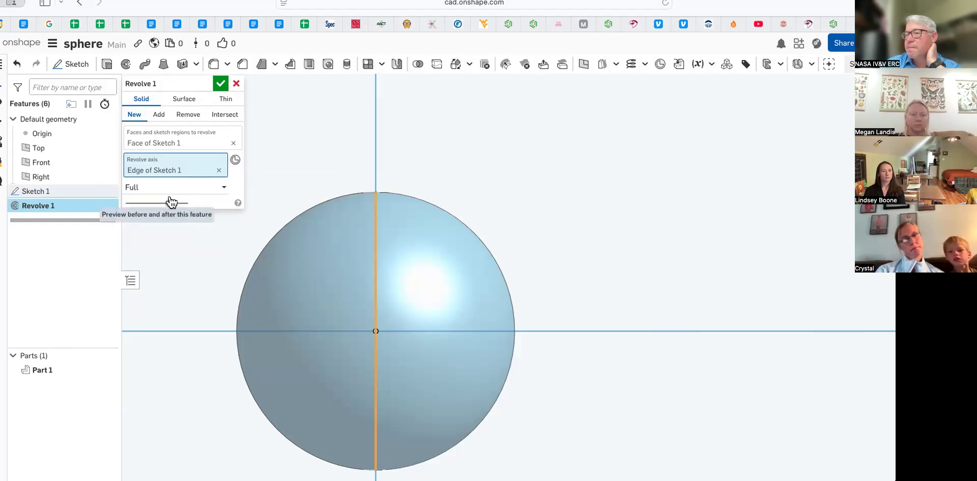
pyautogui.moveTo(170, 203)
pyautogui.mouseDown()
pyautogui.moveTo(137, 204)
pyautogui.moveTo(170, 205)
pyautogui.mouseUp()
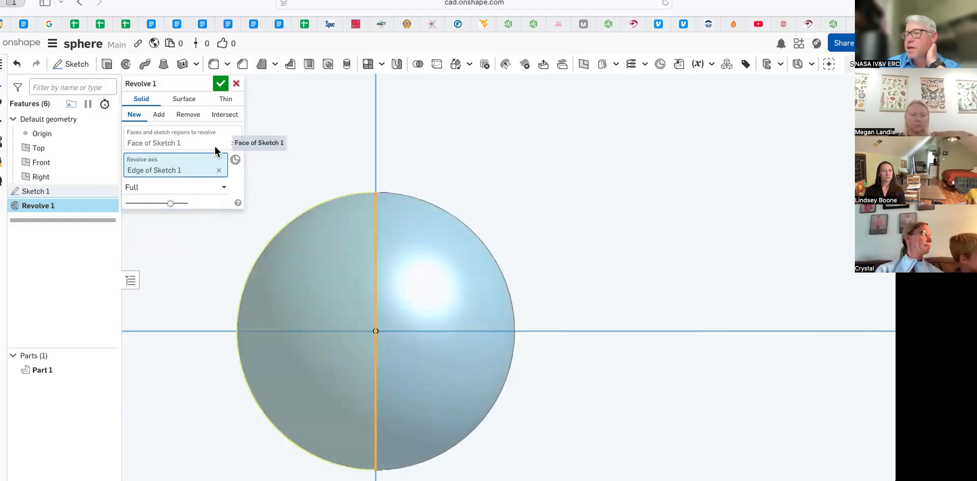
pyautogui.click(159, 115)
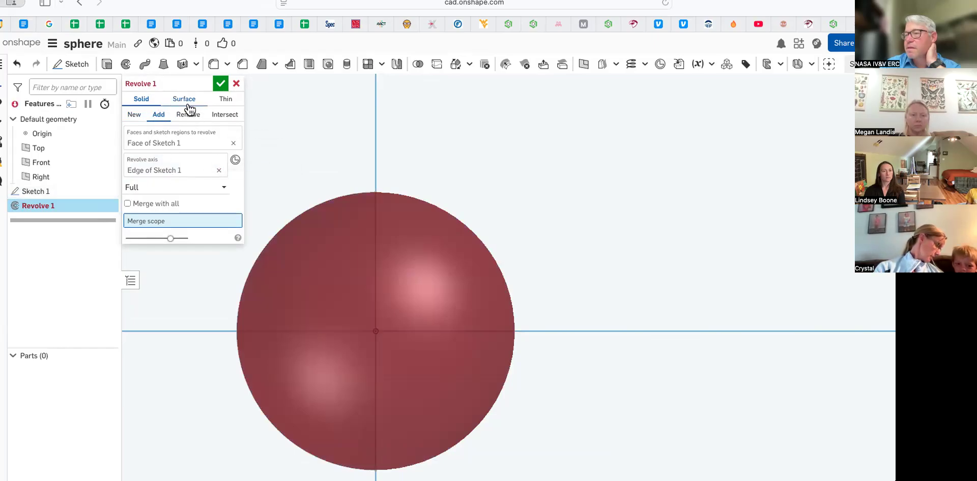
pyautogui.click(136, 115)
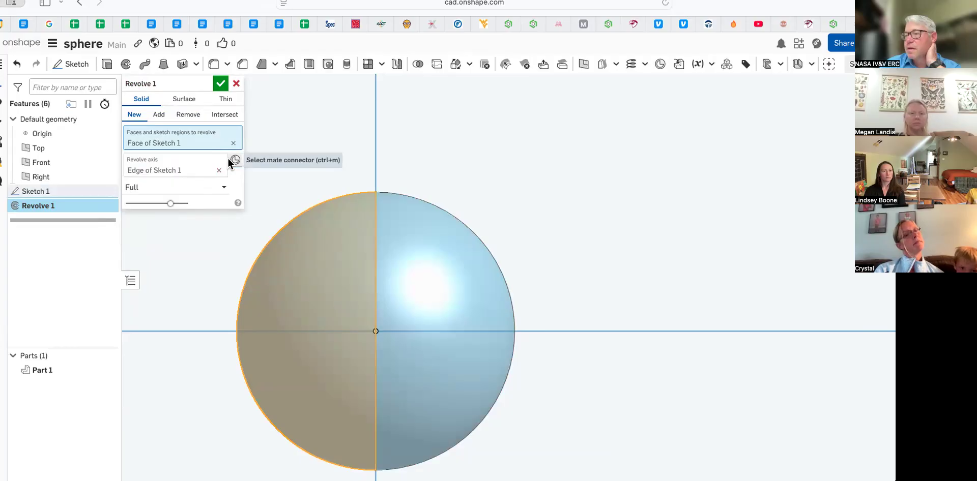
# - Try a one-direction revolve and extend its angle through about 95 and 173 degrees to 270 degrees
pyautogui.click(219, 190)
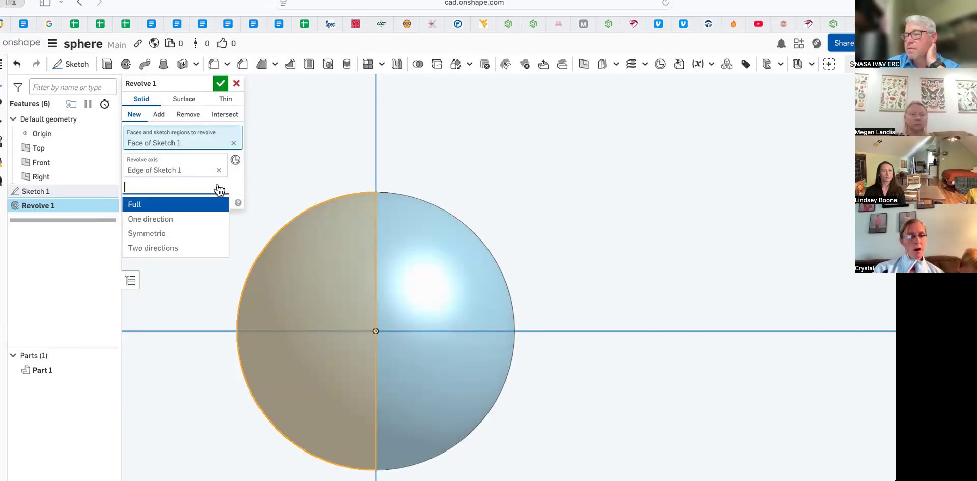
pyautogui.click(203, 219)
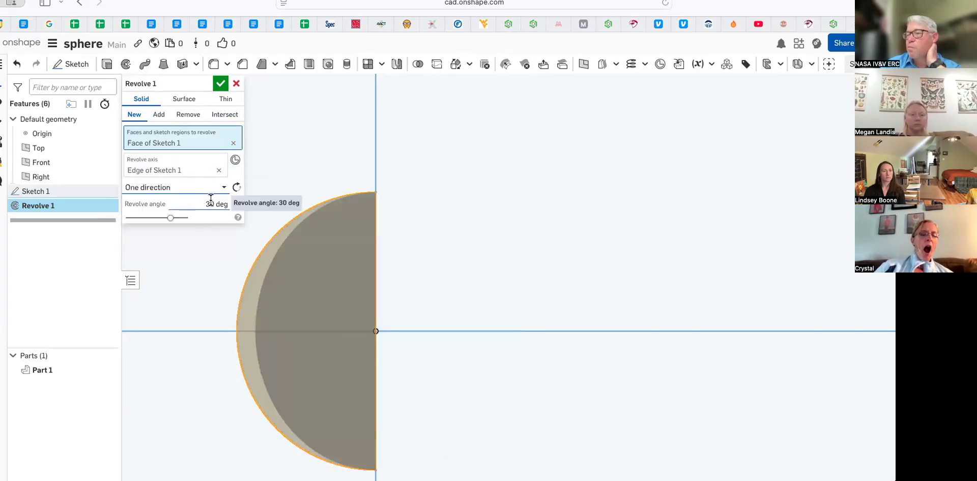
pyautogui.moveTo(393, 275); pyautogui.dragTo(359, 286, button='right')
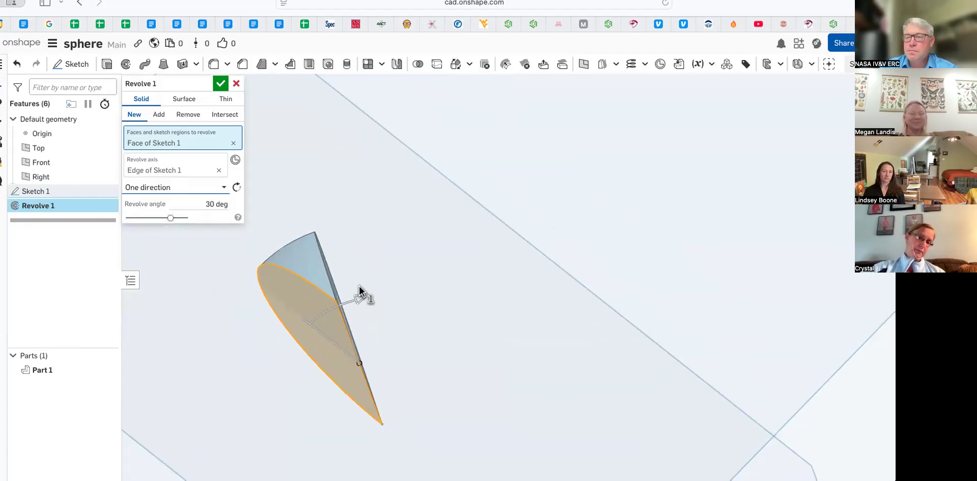
pyautogui.moveTo(348, 304); pyautogui.dragTo(385, 318)
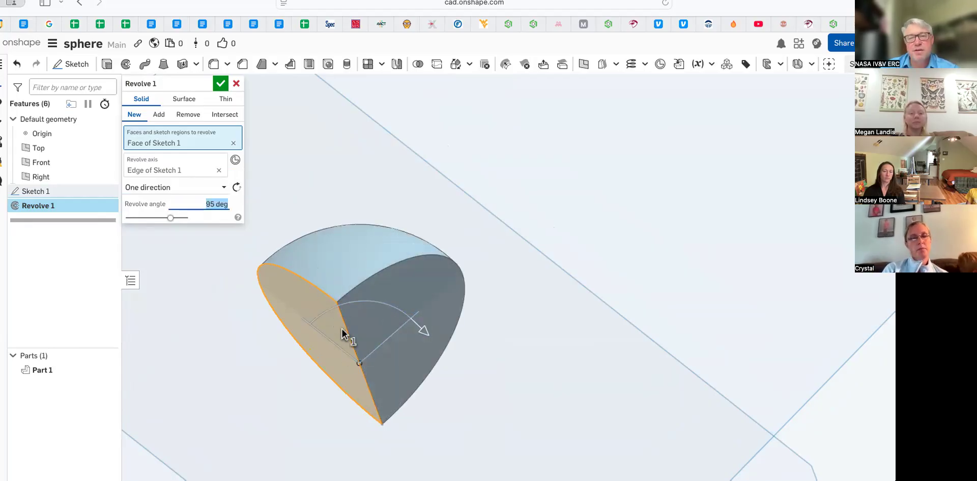
pyautogui.moveTo(421, 314); pyautogui.dragTo(382, 389)
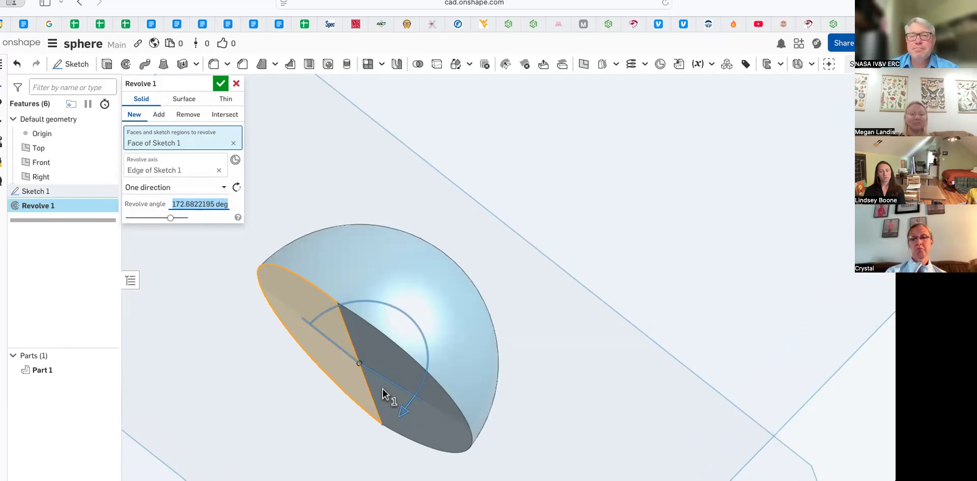
pyautogui.moveTo(380, 395); pyautogui.dragTo(279, 389)
pyautogui.moveTo(242, 333); pyautogui.dragTo(342, 300, button='right')
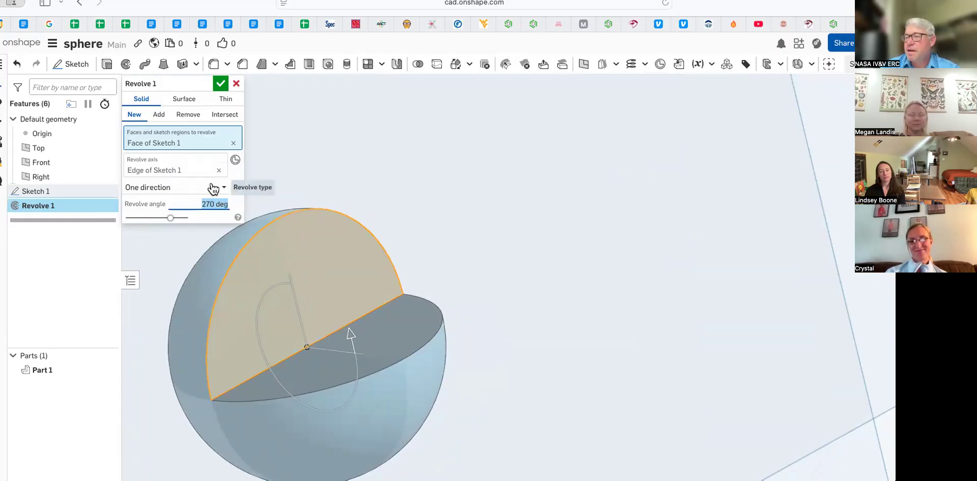
# - Set the revolve extent to Full, accept the sphere, and view it isometrically
pyautogui.click(213, 188)
pyautogui.click(182, 201)
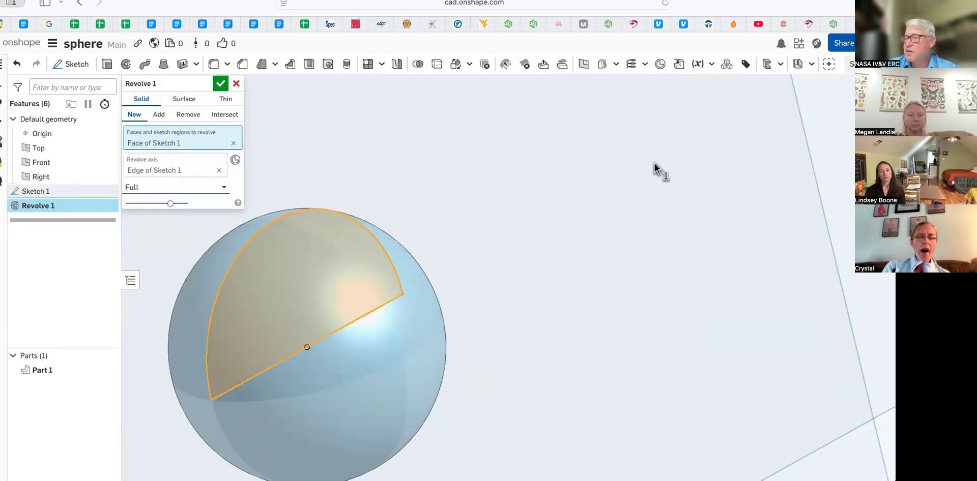
pyautogui.click(220, 84)
pyautogui.moveTo(399, 163); pyautogui.dragTo(447, 165, button='right')
pyautogui.scroll(-2, 600, 192)
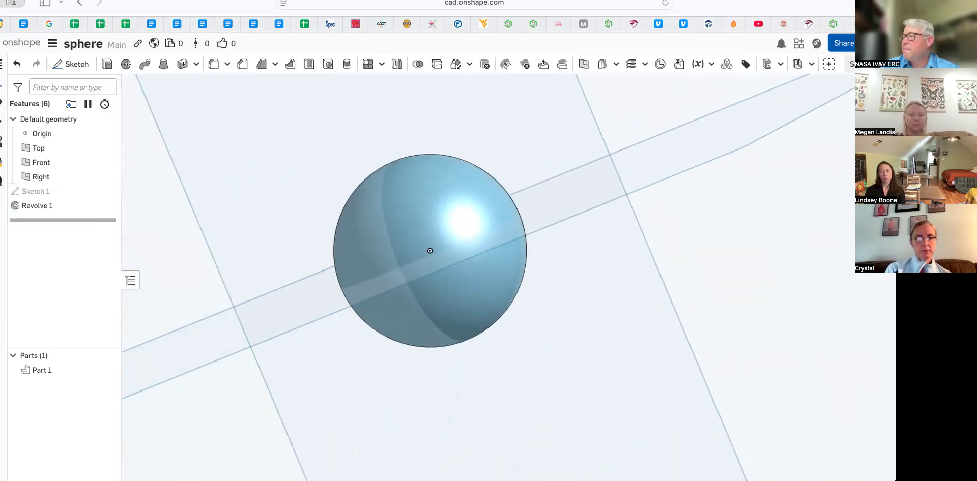
pyautogui.click(885, 145)
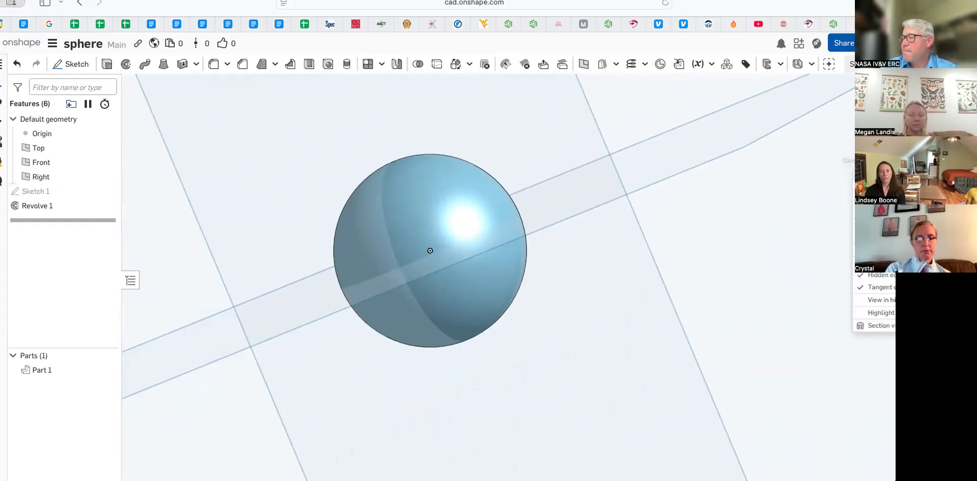
pyautogui.click(850, 178)
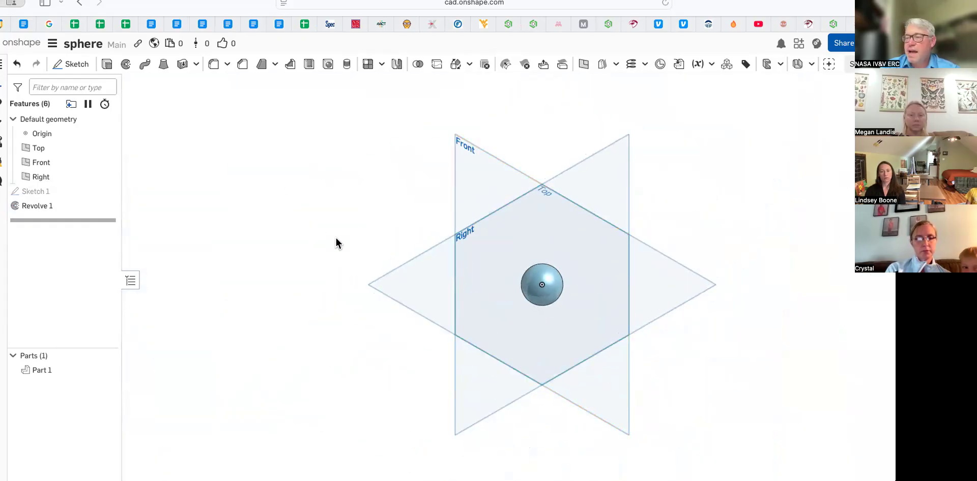
pyautogui.scroll(3, 505, 303)
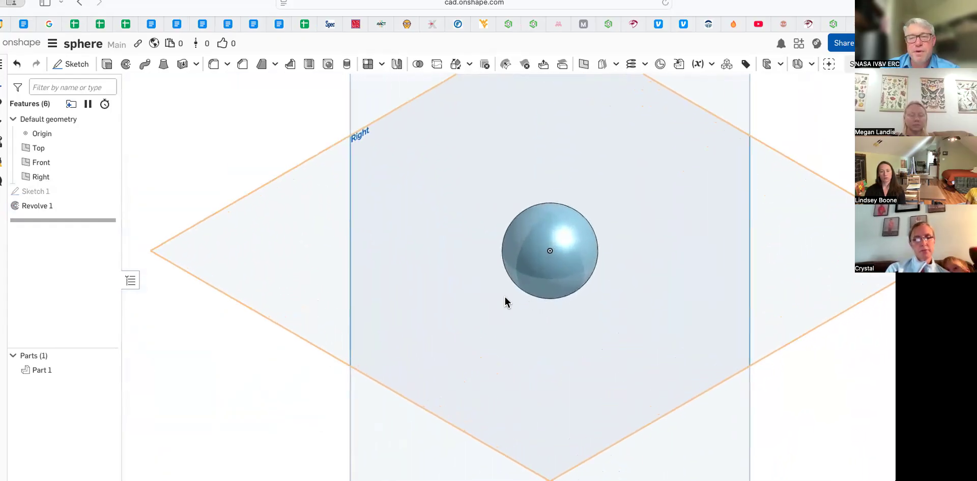
# - Start exporting the sphere part as STL and name the export file Sphere
pyautogui.click(53, 351)
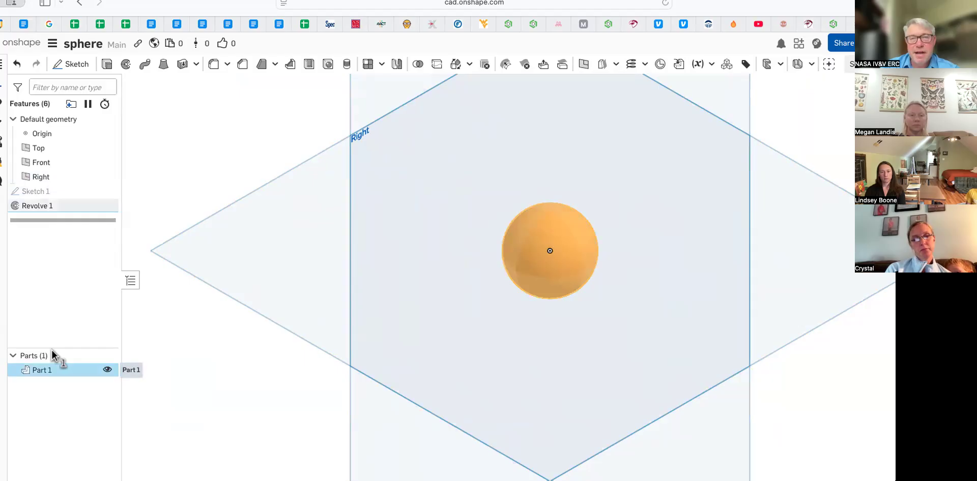
pyautogui.rightClick(53, 354)
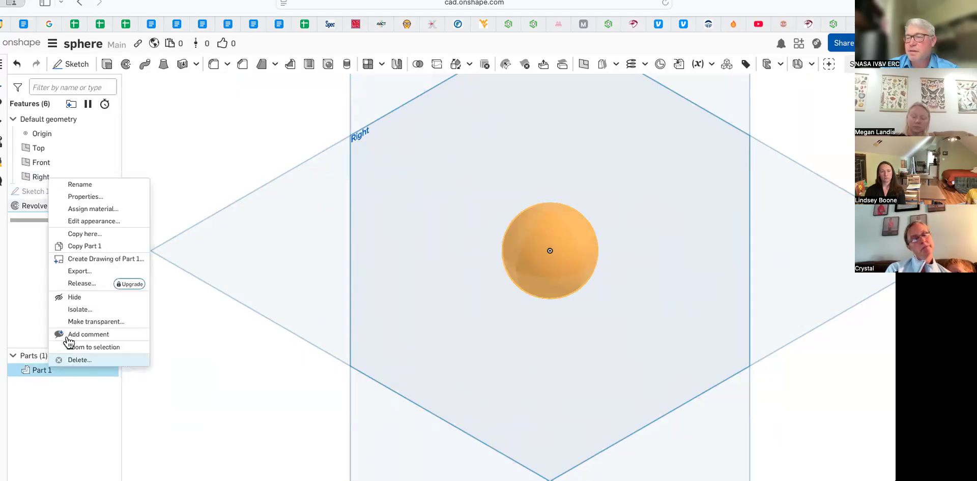
pyautogui.click(97, 268)
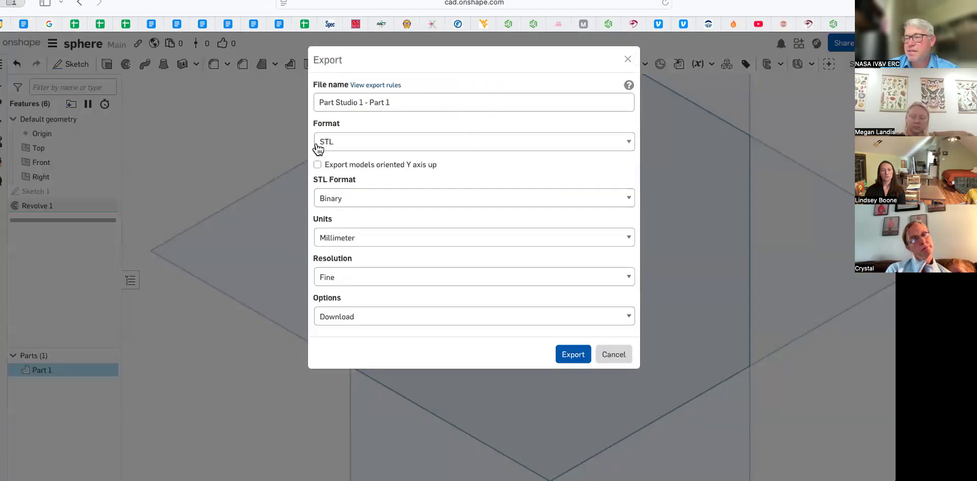
pyautogui.click(399, 103)
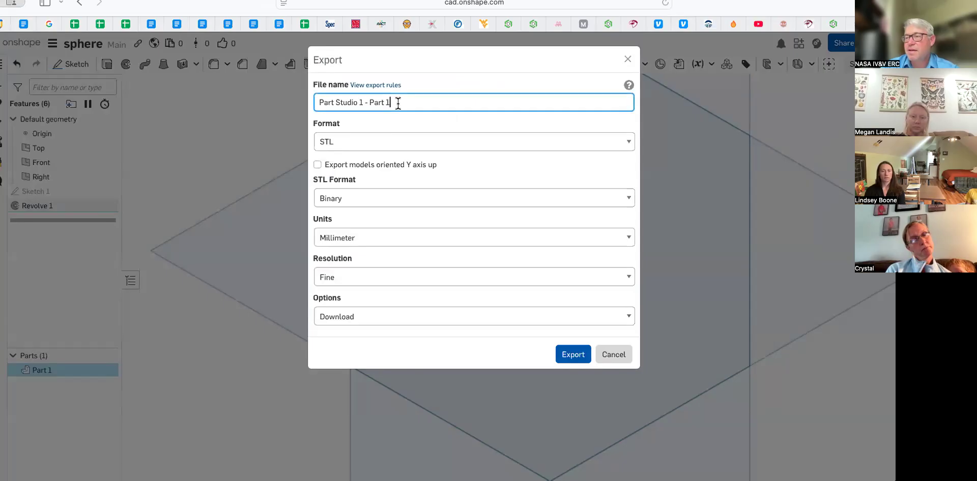
pyautogui.moveTo(394, 102); pyautogui.dragTo(291, 99)
pyautogui.write('Sphn')
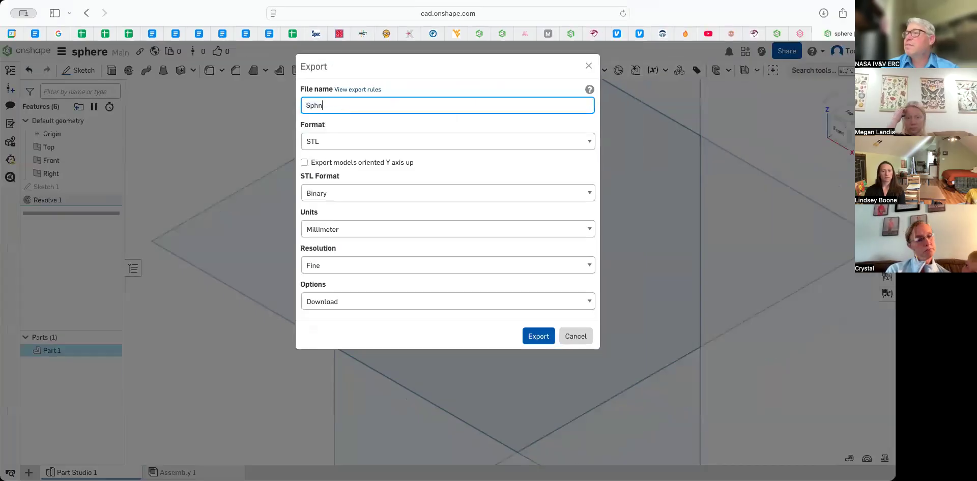
pyautogui.press('BackSpace')
pyautogui.write('ere')
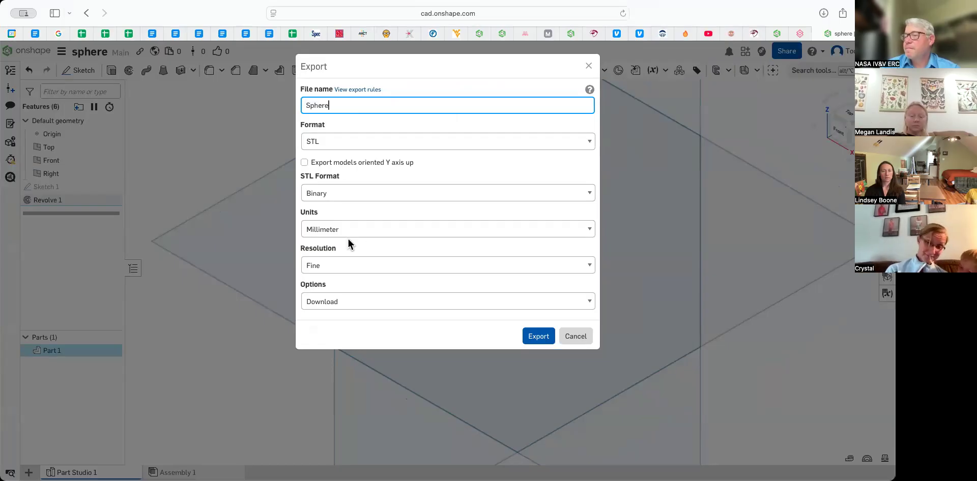
# - Keep the resolution at Fine, export the file, and allow the download from the site
pyautogui.click(365, 268)
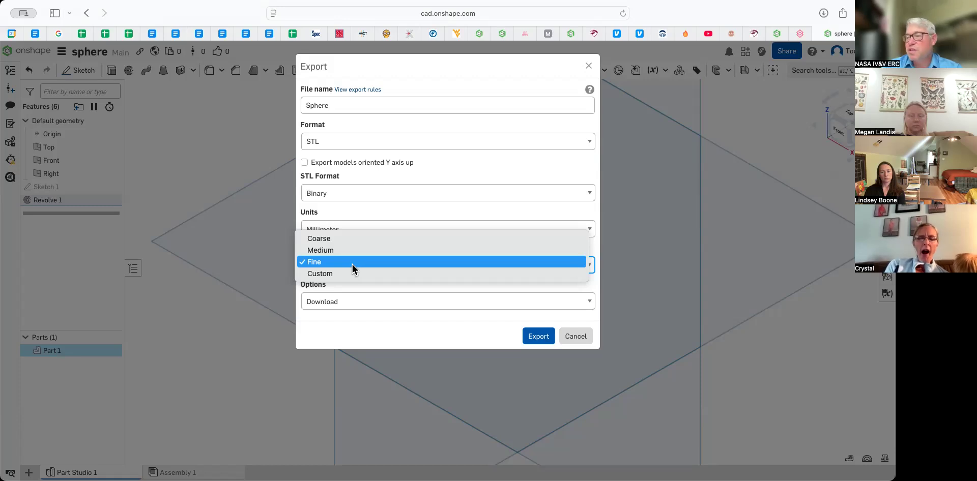
pyautogui.click(352, 263)
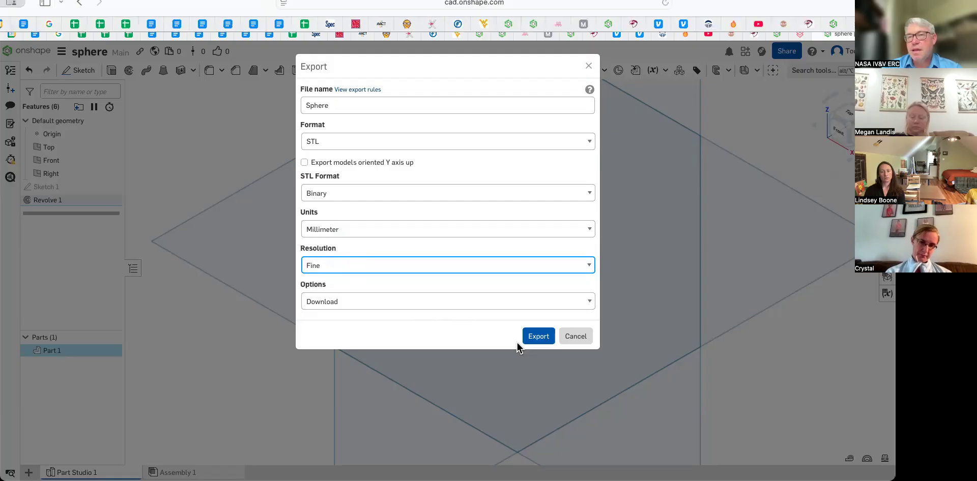
pyautogui.click(573, 354)
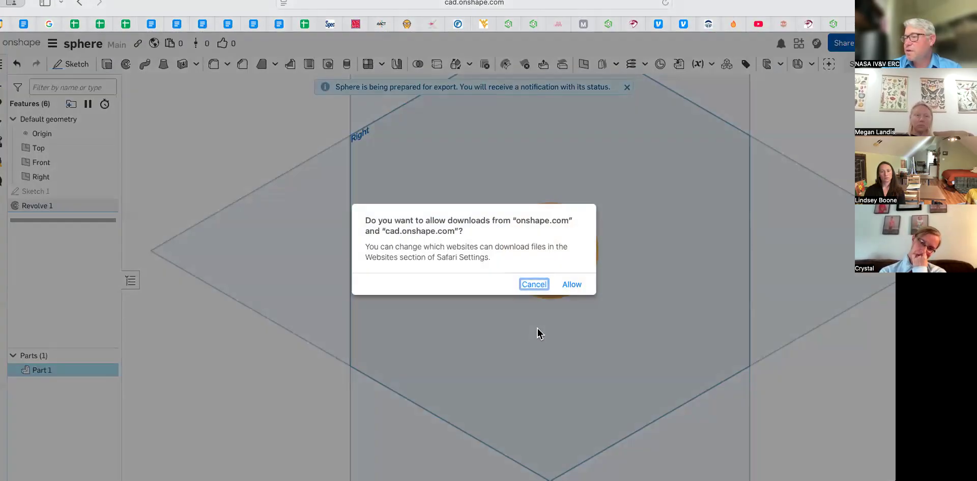
pyautogui.click(538, 270)
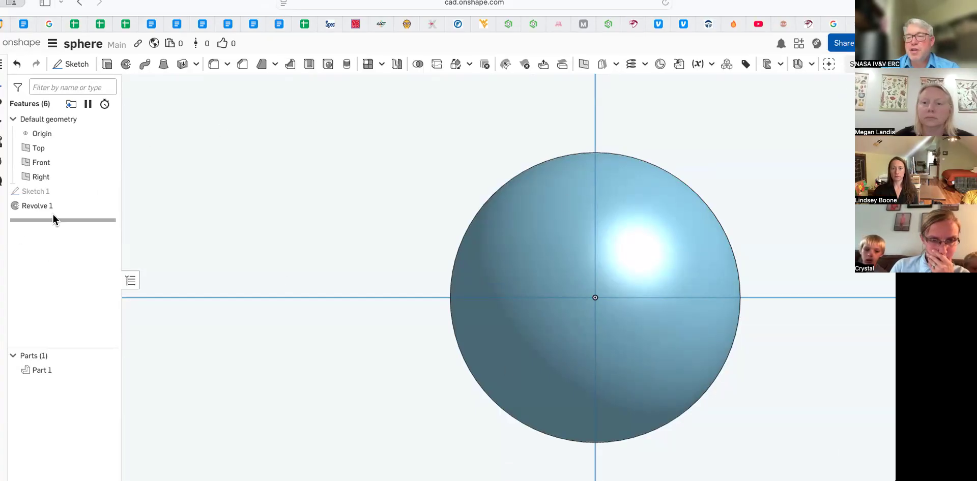
pyautogui.rightClick(45, 369)
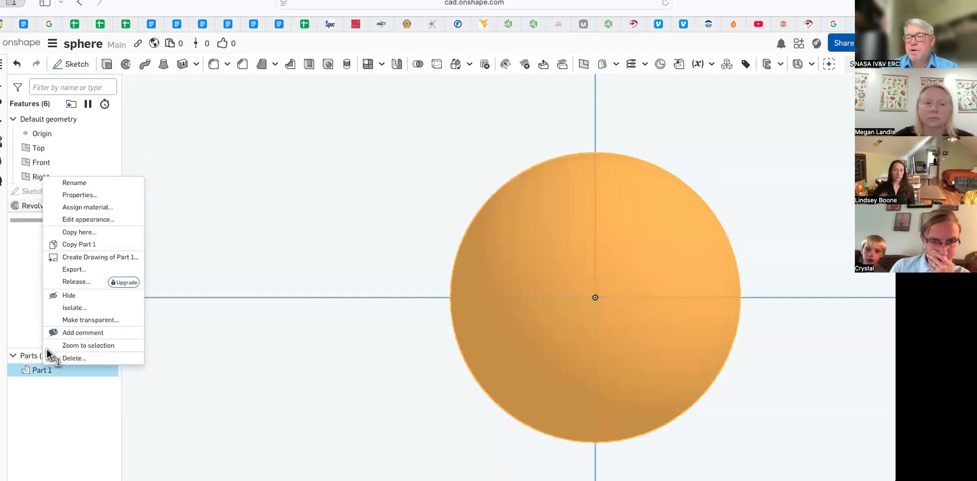
pyautogui.click(191, 408)
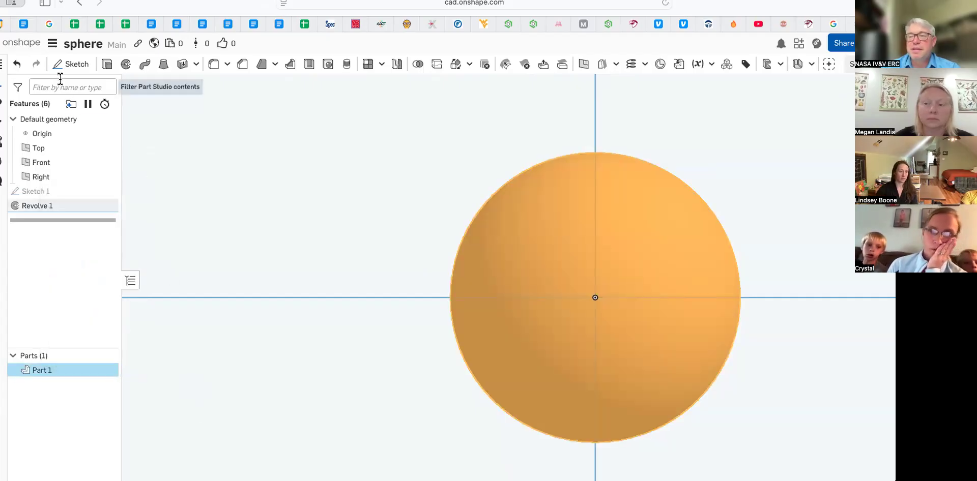
# - Return to the documents list and create a public document named with the owner's first name followed by "lamp"
pyautogui.click(34, 53)
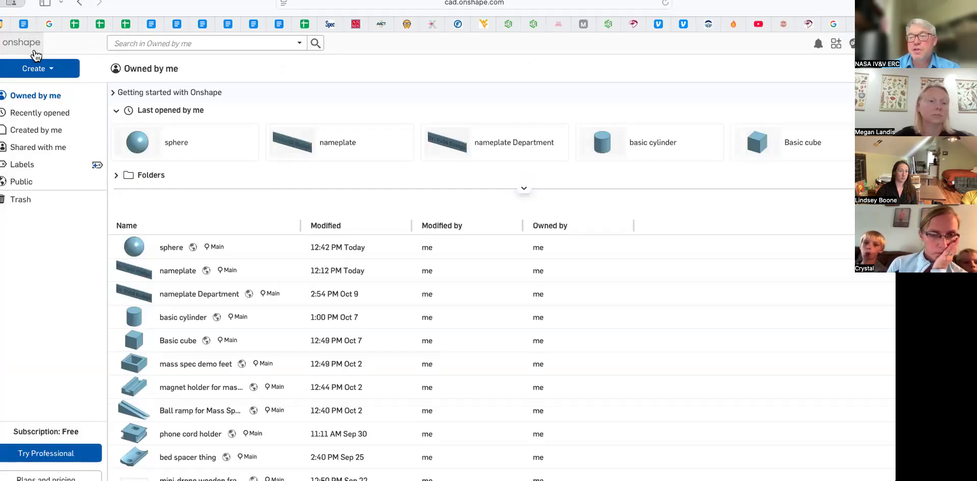
pyautogui.click(51, 69)
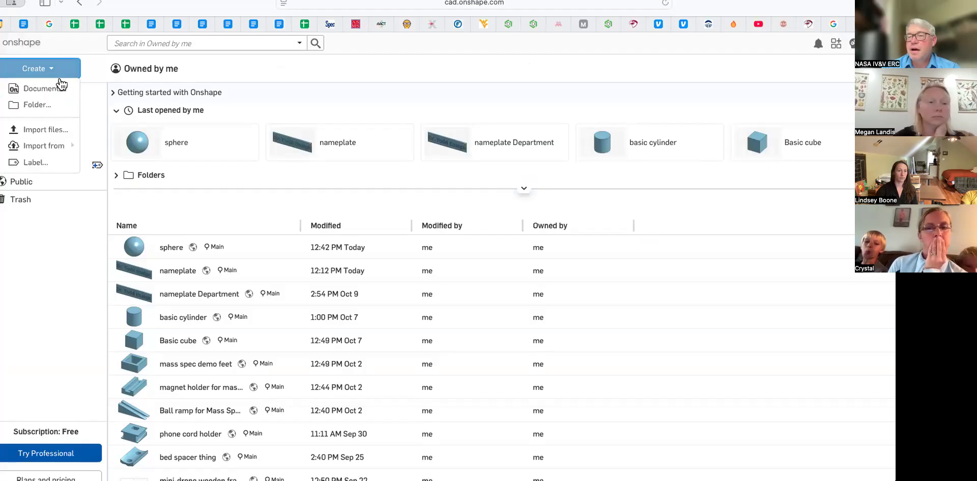
pyautogui.click(59, 87)
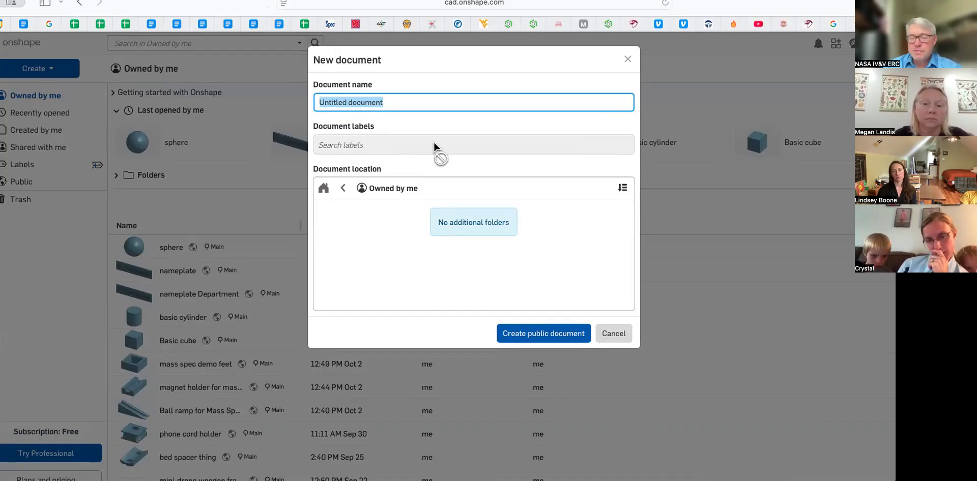
pyautogui.write('todd')
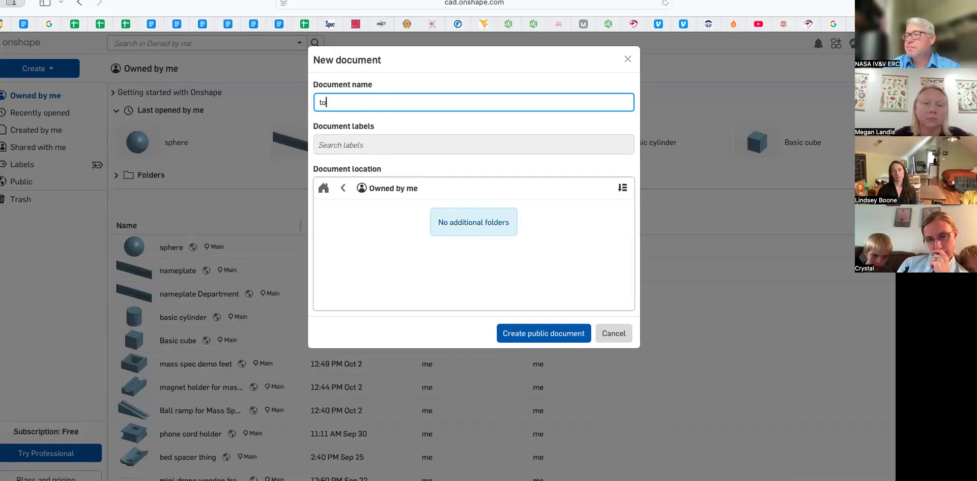
pyautogui.write('s ')
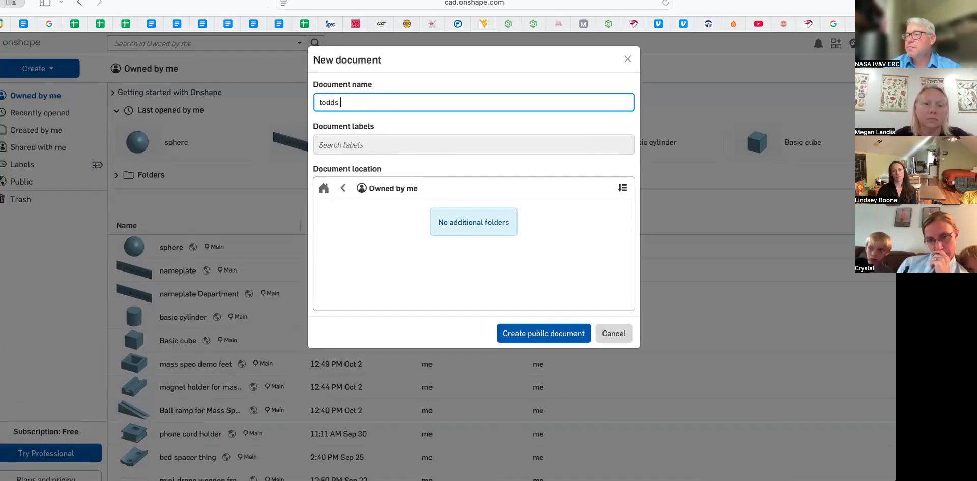
pyautogui.write('cone')
pyautogui.press('Return')
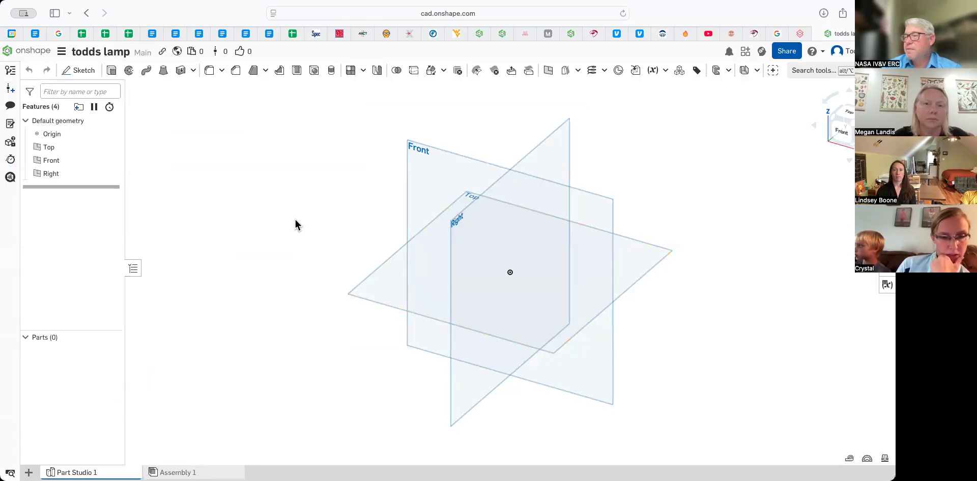
# - Start a sketch on the Front plane and draw a horizontal line about 52.5 mm long from the origin to the right
pyautogui.click(429, 189)
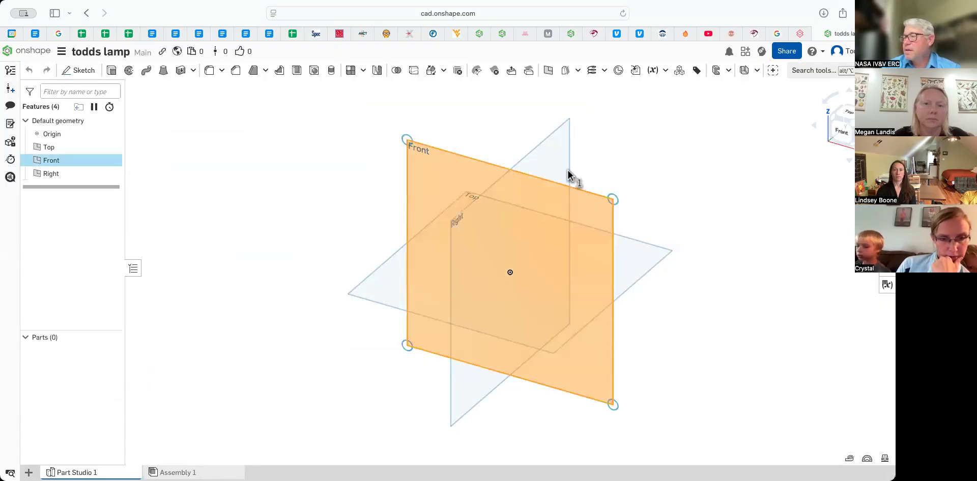
pyautogui.click(843, 136)
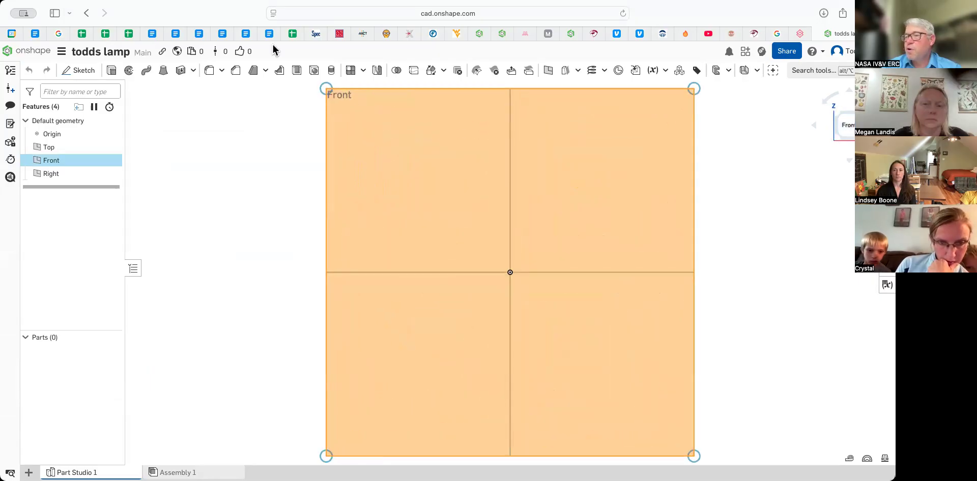
pyautogui.click(82, 71)
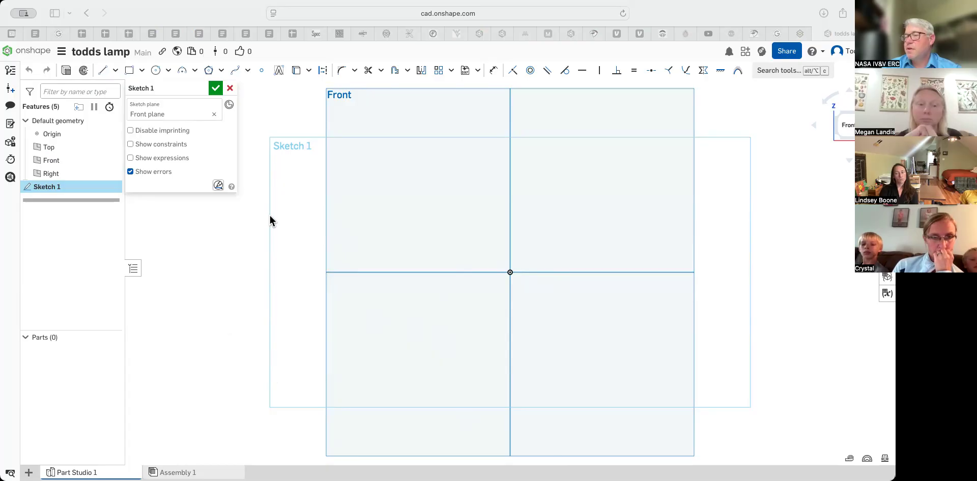
pyautogui.click(104, 71)
pyautogui.click(104, 74)
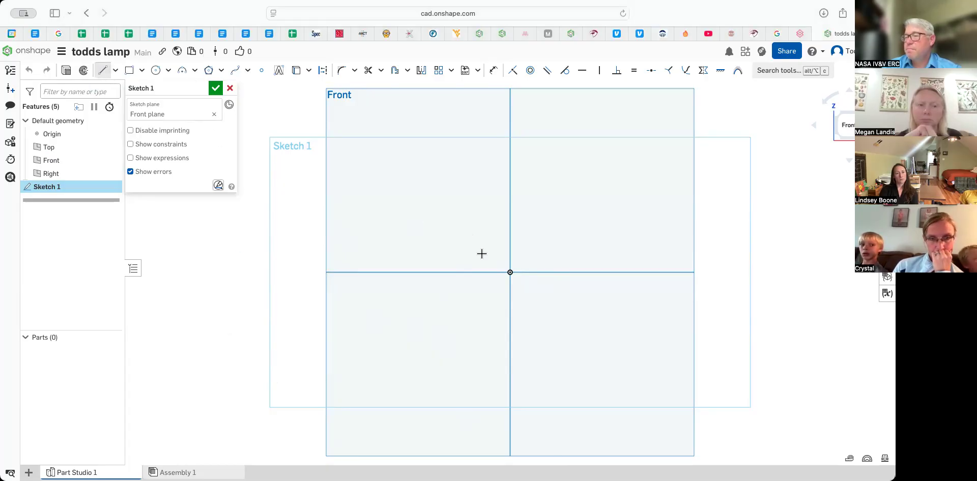
pyautogui.click(509, 272)
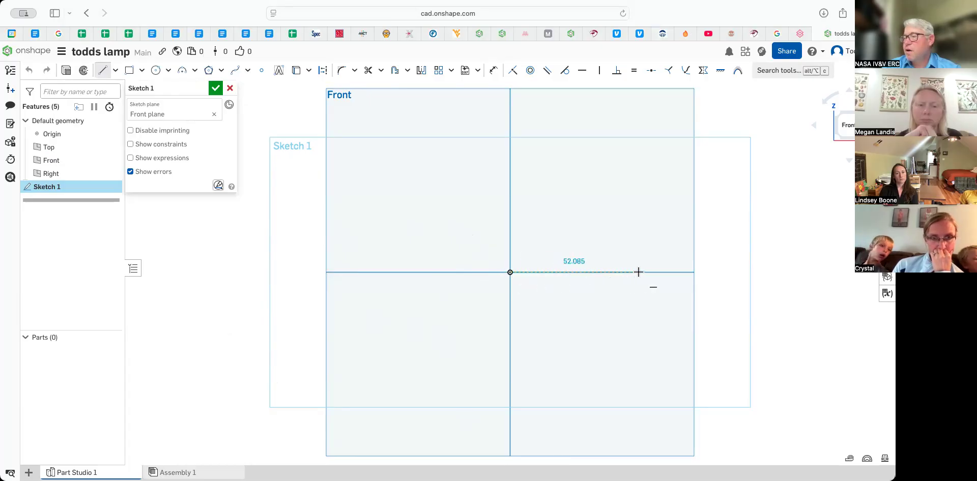
pyautogui.click(638, 272)
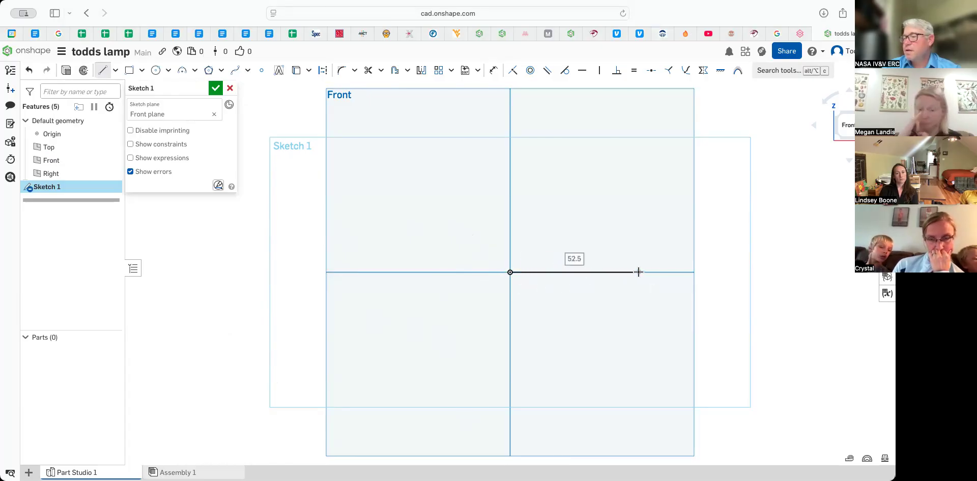
# - Set the horizontal base line's length to 63.5 mm and draw a 25.4 mm vertical line up from its outer end
pyautogui.write('63')
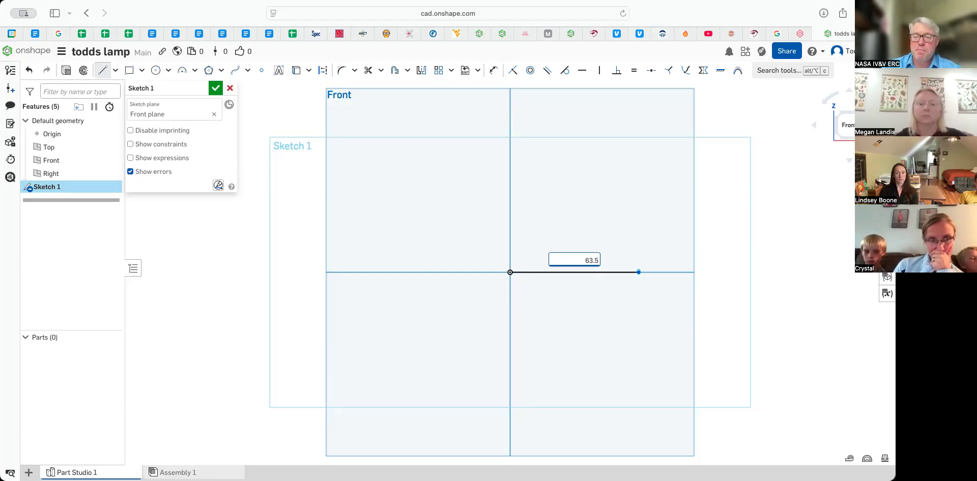
pyautogui.press('Return')
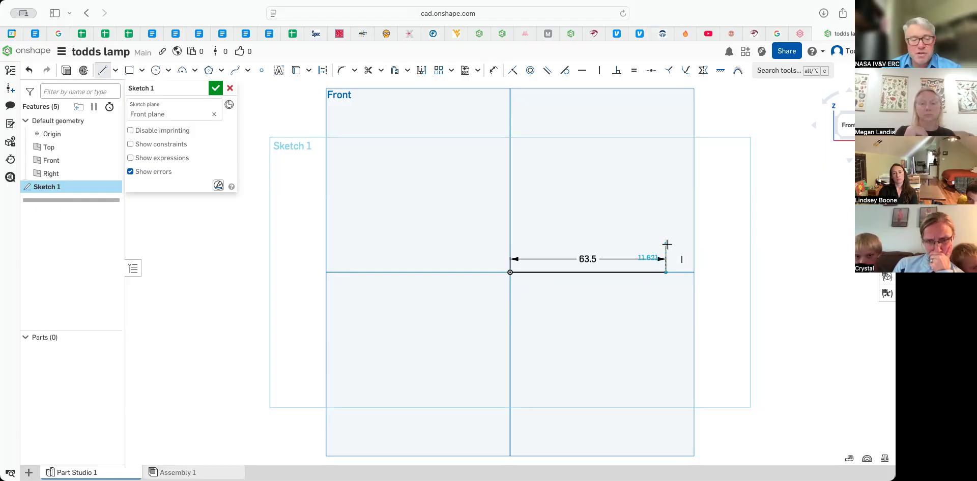
pyautogui.click(666, 244)
pyautogui.write('25.4')
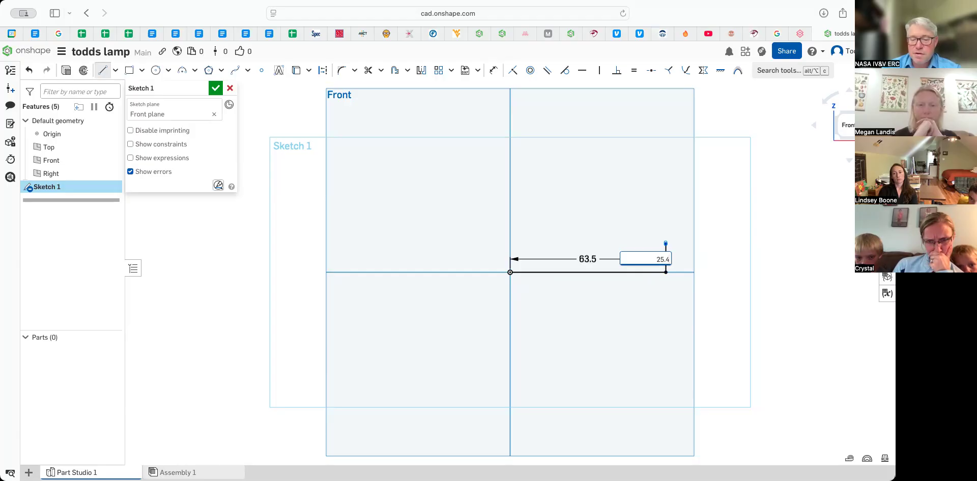
pyautogui.press('Return')
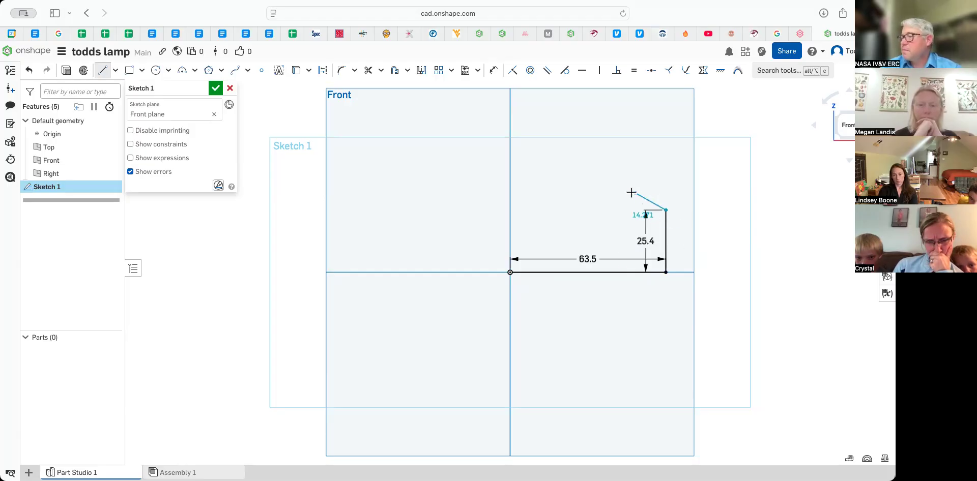
# - Continue the profile upward with two lines slanting inward, about 37.5 mm and 40.4 mm long, and a vertical line about 12.9 mm long
pyautogui.click(583, 170)
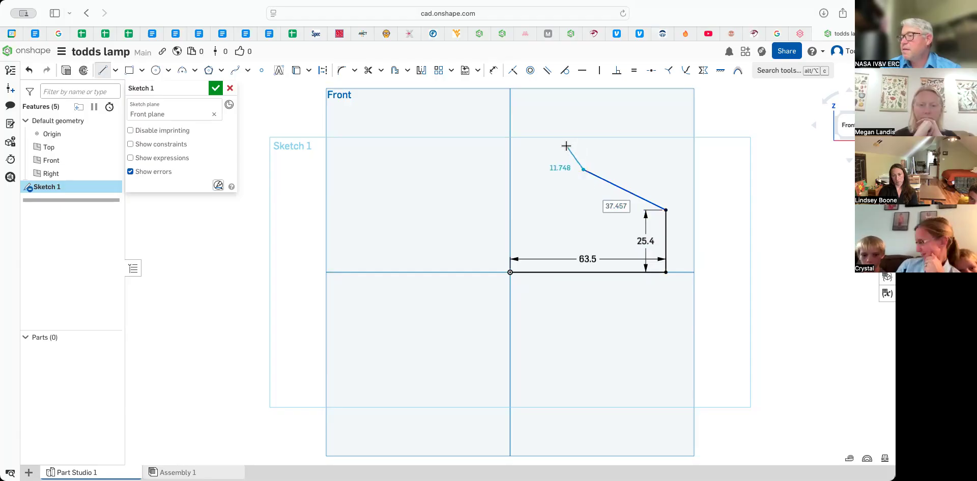
pyautogui.scroll(-3, 568, 135)
pyautogui.click(558, 101)
pyautogui.scroll(4, 559, 101)
pyautogui.scroll(-5, 558, 101)
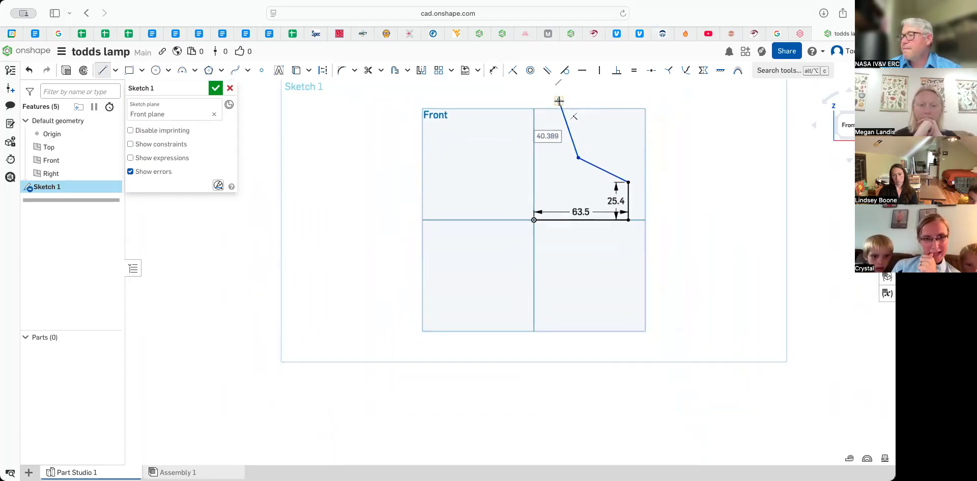
pyautogui.click(559, 91)
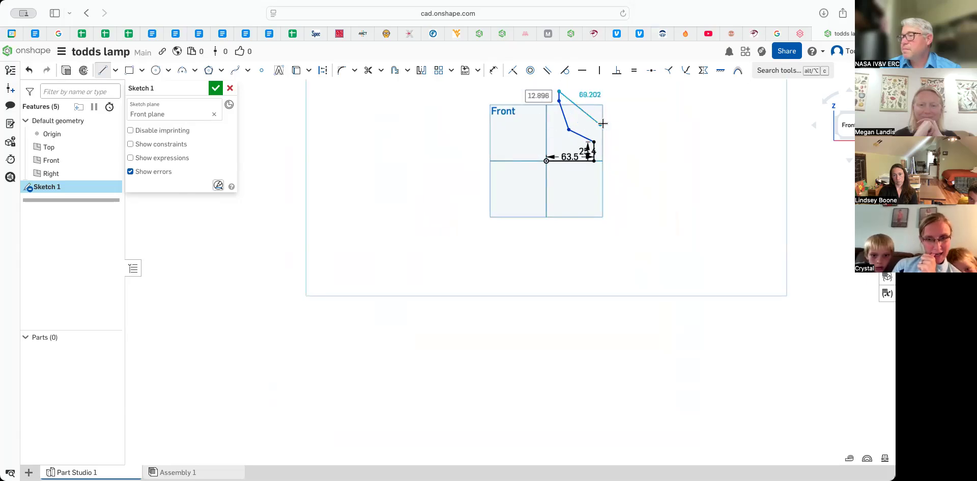
pyautogui.press('Escape')
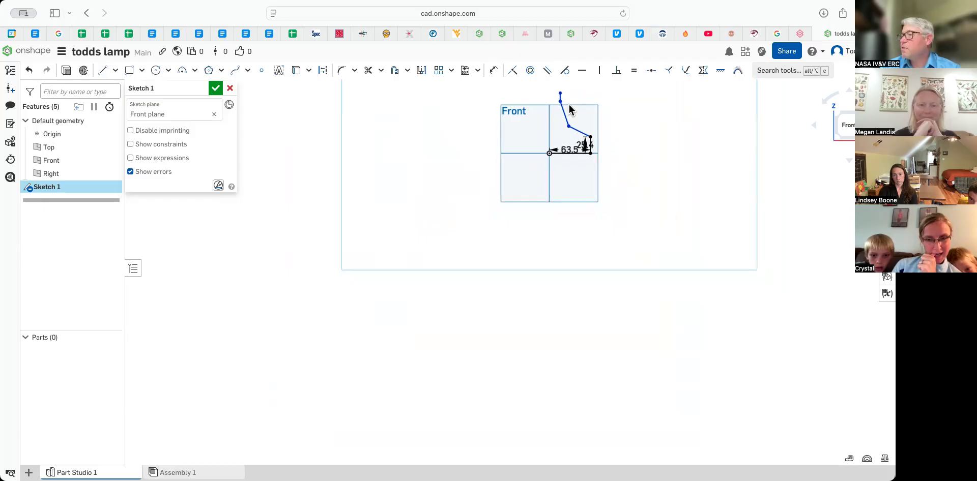
# - Extend the profile with a short outward horizontal step, a vertical line about 22.8 mm long and an inward slanting line about 27.5 mm long
pyautogui.moveTo(568, 105)
pyautogui.mouseDown(button='right')
pyautogui.moveTo(560, 173)
pyautogui.moveTo(562, 112)
pyautogui.mouseUp(button='right')
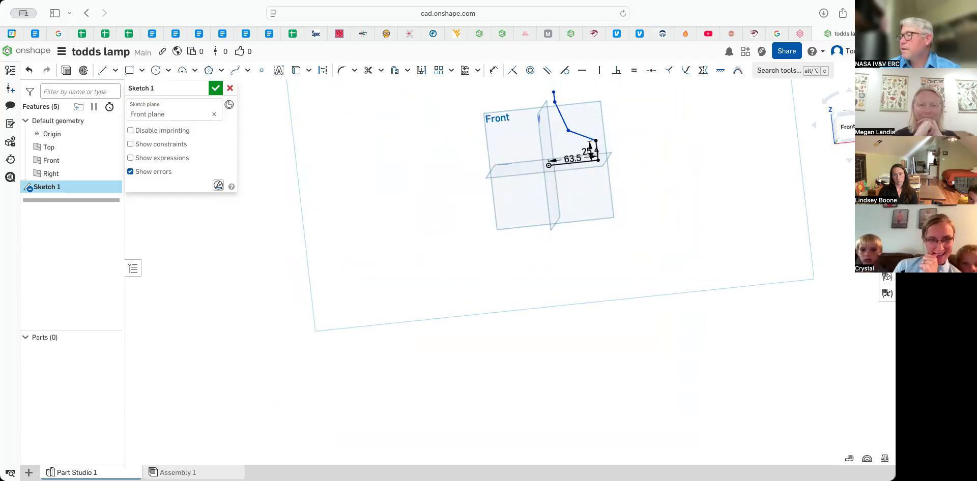
pyautogui.click(849, 160)
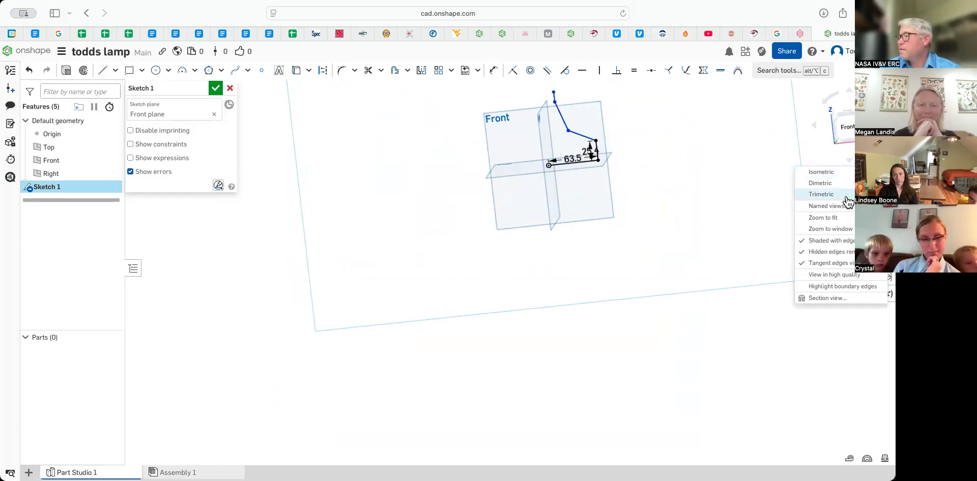
pyautogui.click(839, 218)
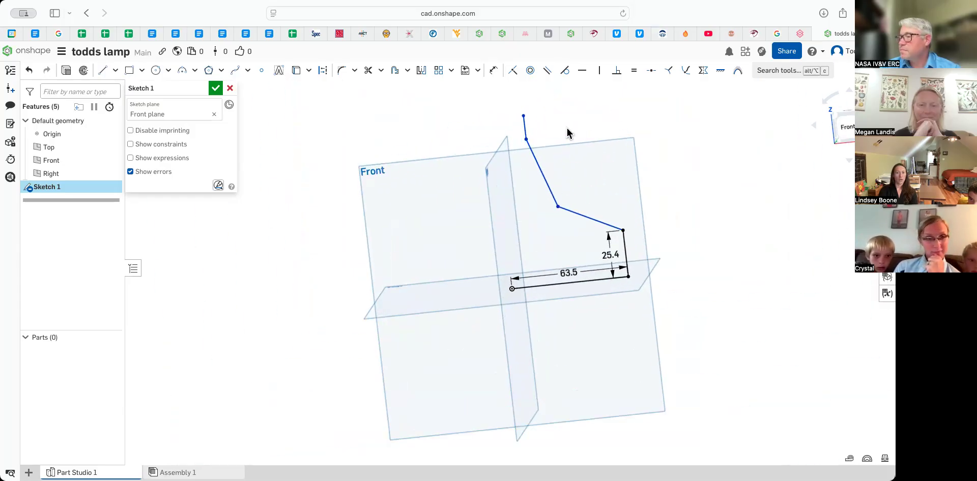
pyautogui.scroll(-5, 575, 148)
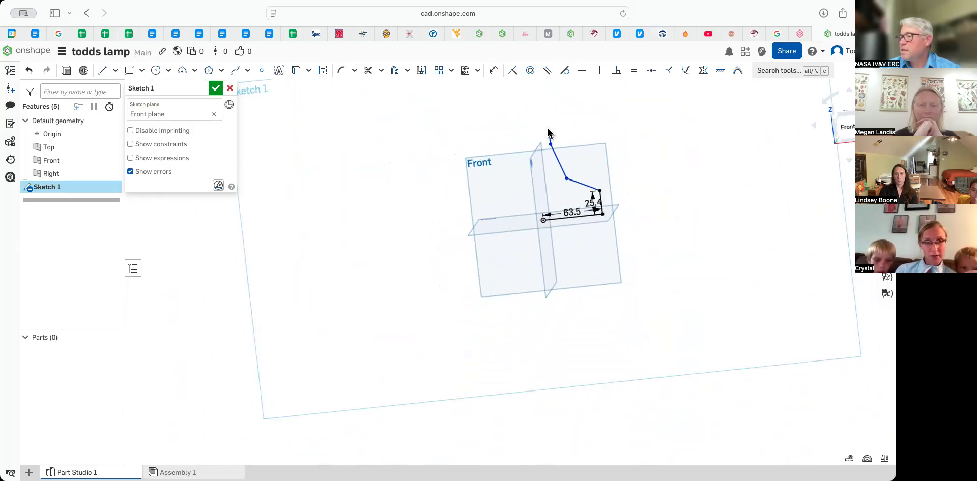
pyautogui.click(102, 71)
pyautogui.click(549, 132)
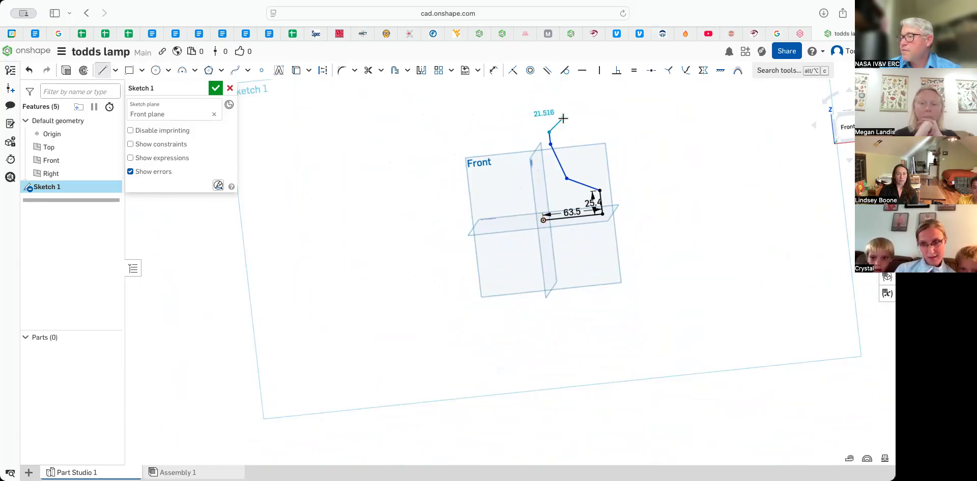
pyautogui.click(557, 110)
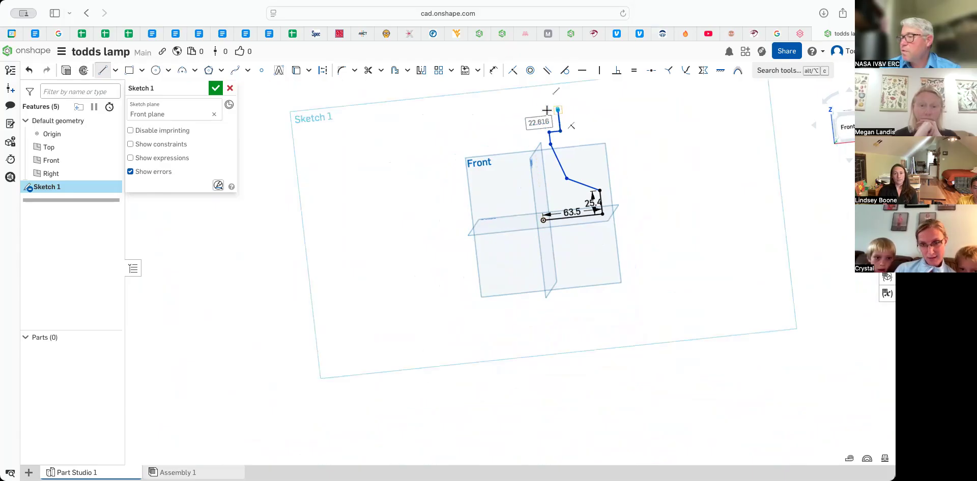
pyautogui.click(537, 96)
pyautogui.press('a')
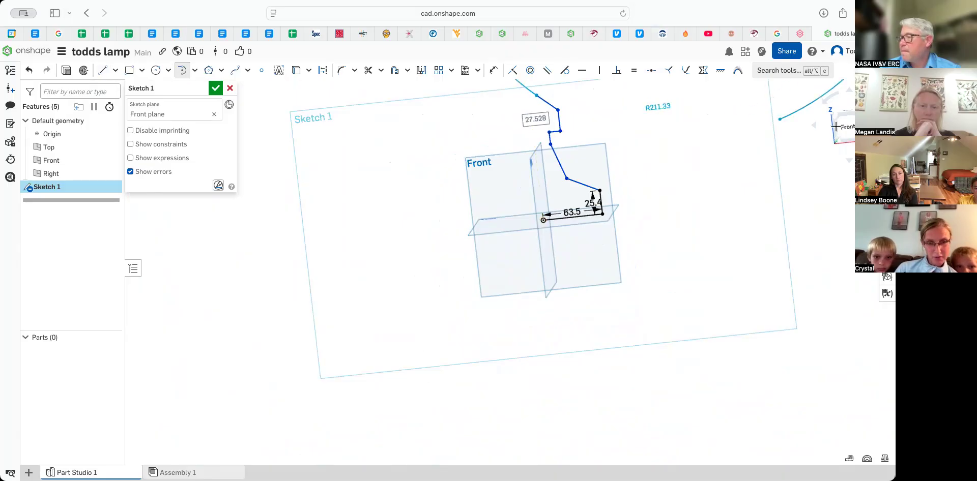
pyautogui.press('Escape')
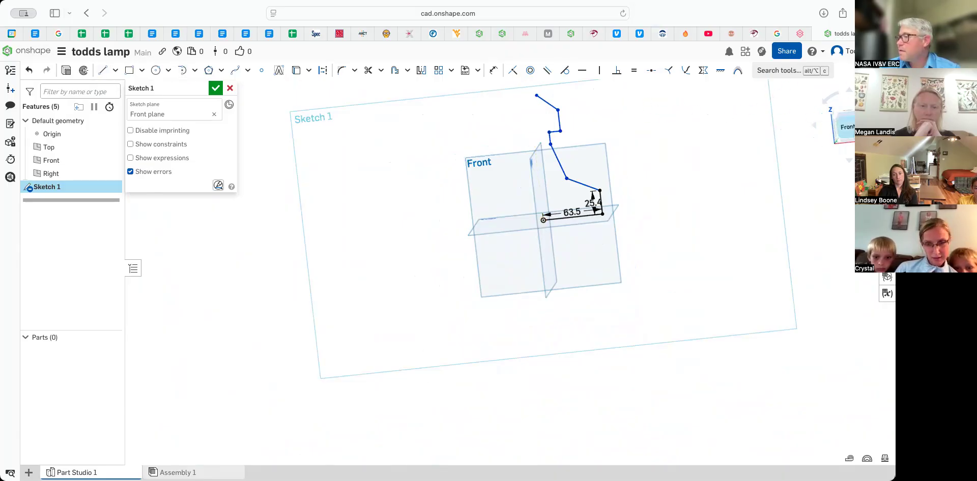
# - In the Front view, draw a vertical centre line about 133.8 mm long from the origin up to the profile's top level
pyautogui.click(847, 128)
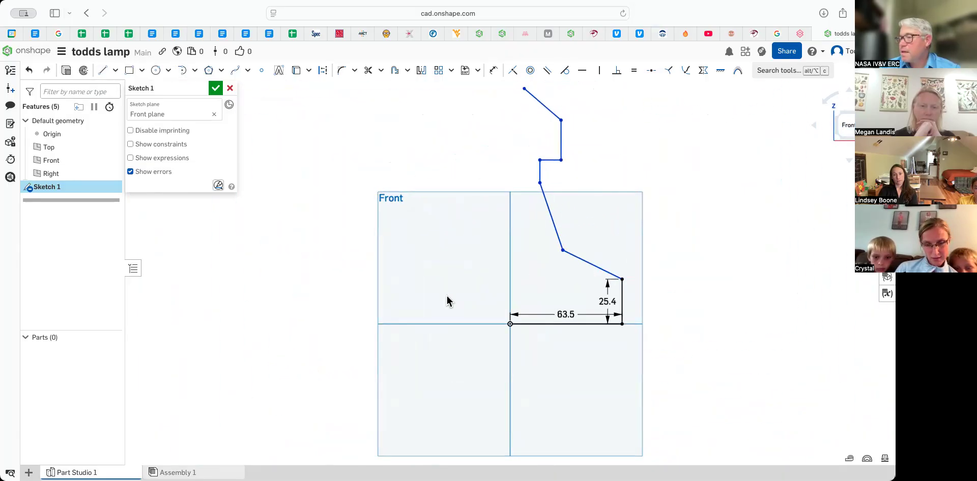
pyautogui.click(102, 71)
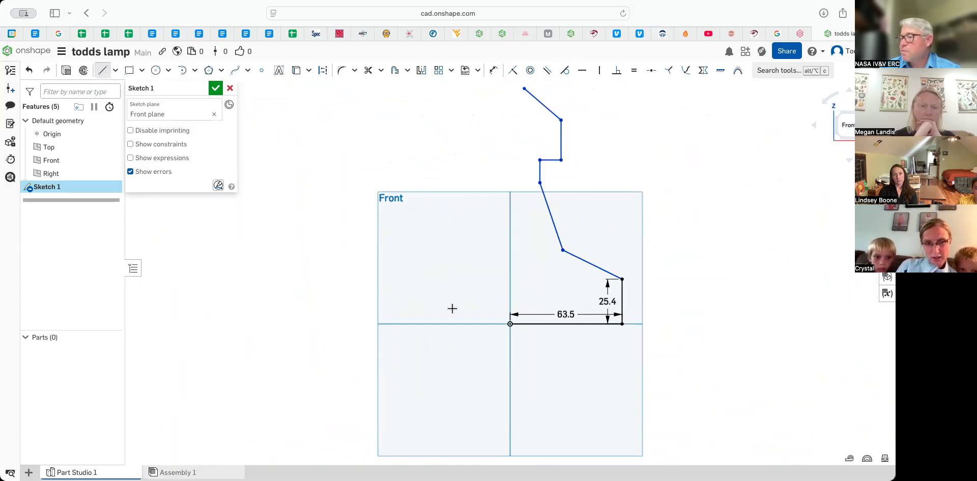
pyautogui.click(510, 324)
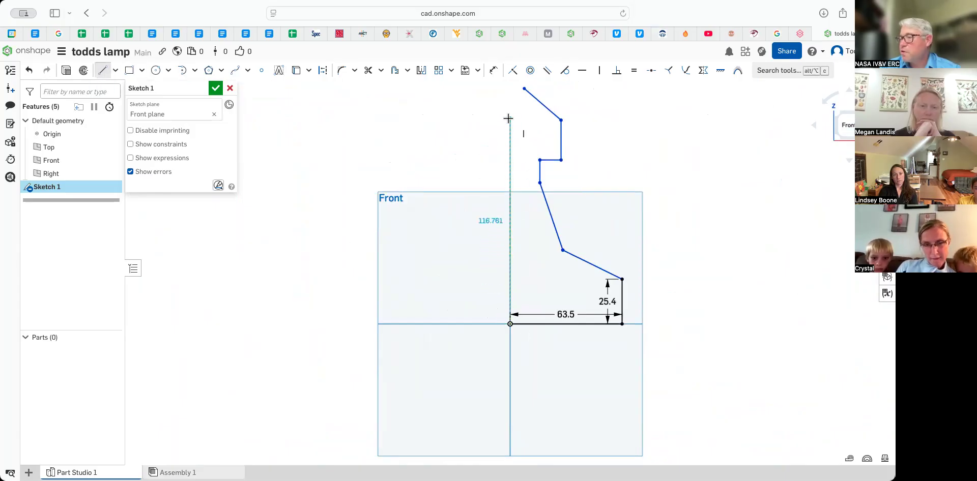
pyautogui.click(508, 89)
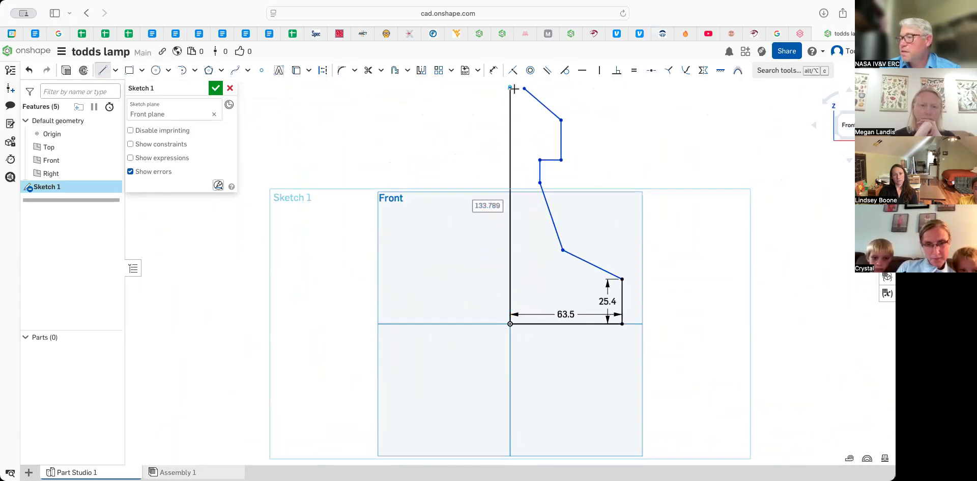
# - Close the lamp profile with a line about 8 mm long from the centre line's upper end to the slanted line's open end
pyautogui.scroll(8, 527, 92)
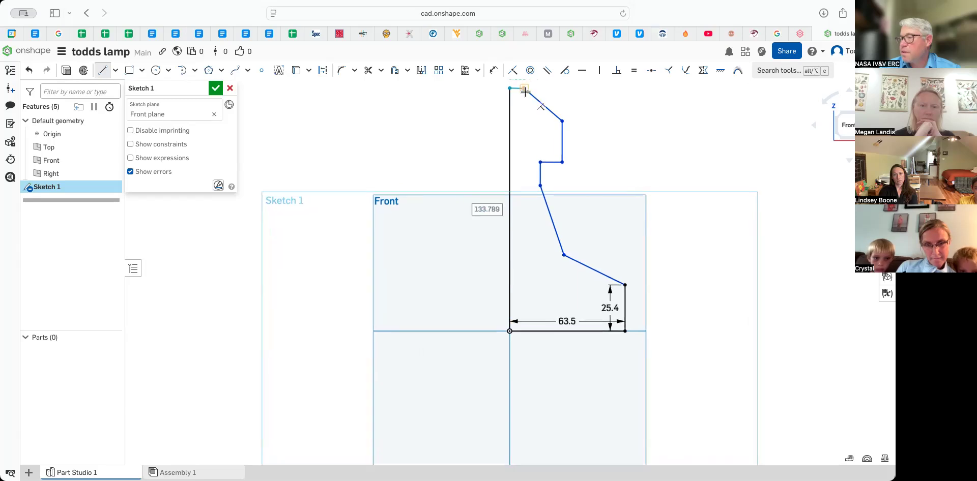
pyautogui.scroll(-4, 516, 99)
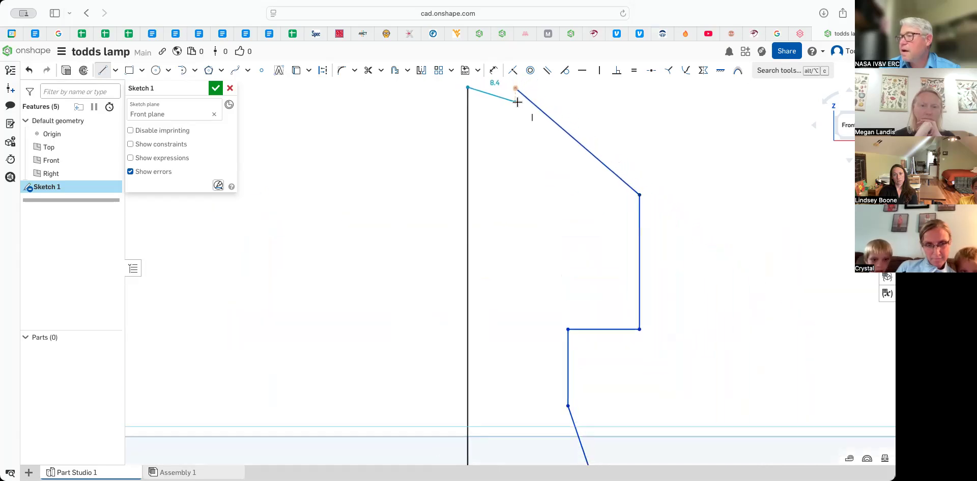
pyautogui.scroll(1, 514, 81)
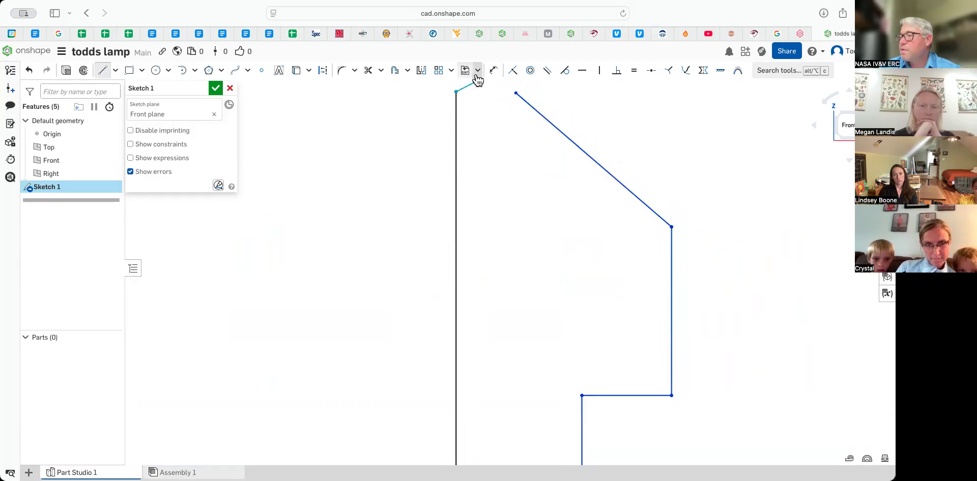
pyautogui.click(514, 92)
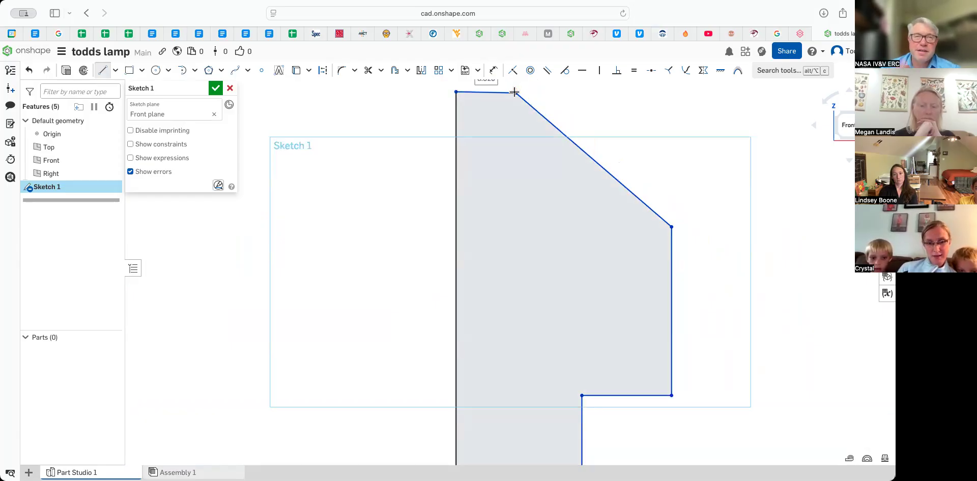
pyautogui.scroll(-4, 567, 207)
pyautogui.scroll(-3, 567, 207)
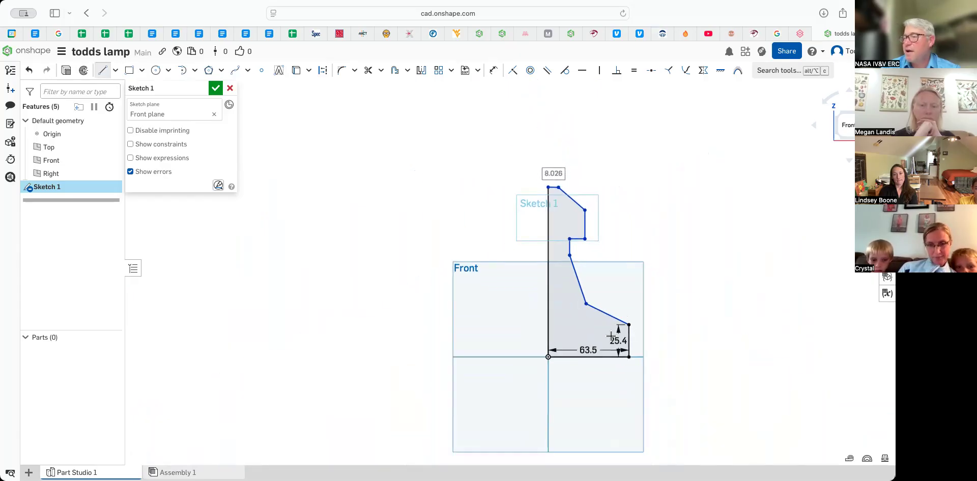
pyautogui.click(610, 337)
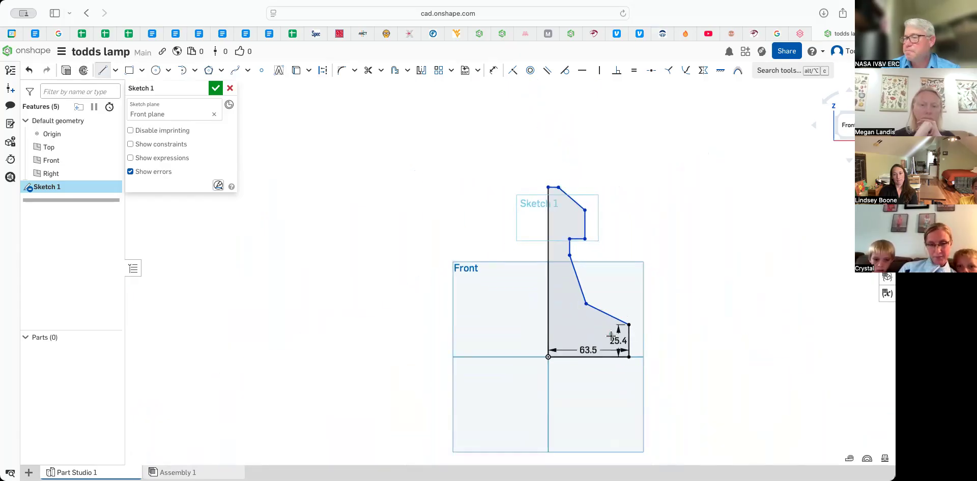
pyautogui.press('Escape')
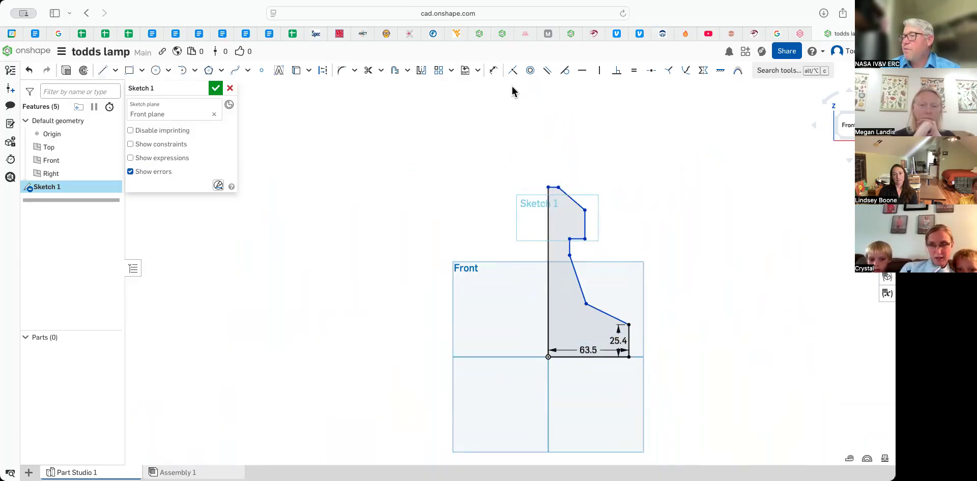
# - Dimension the vertical centre line to 150 mm and finish the sketch
pyautogui.click(493, 74)
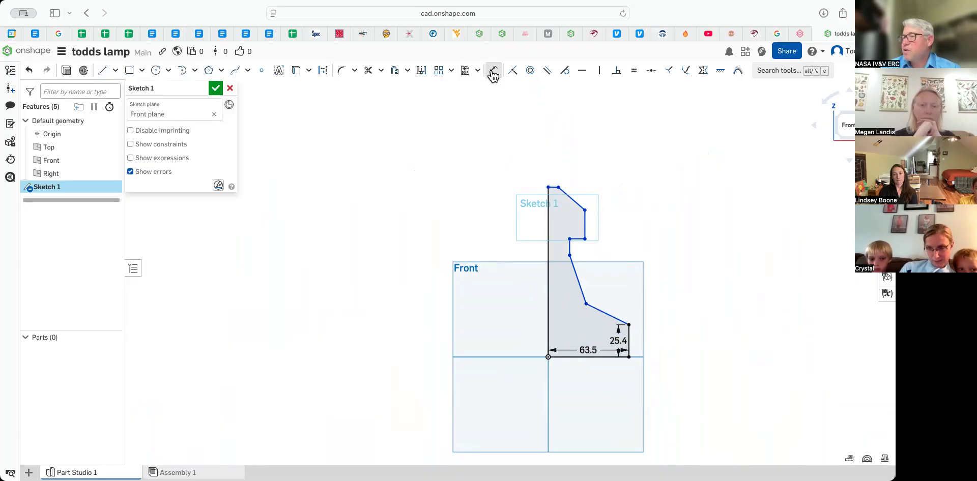
pyautogui.click(548, 254)
pyautogui.click(475, 254)
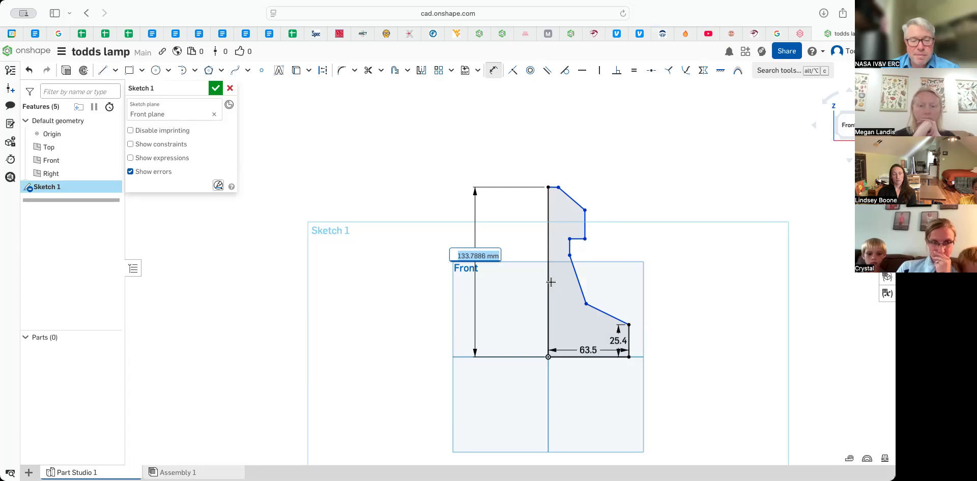
pyautogui.write('150')
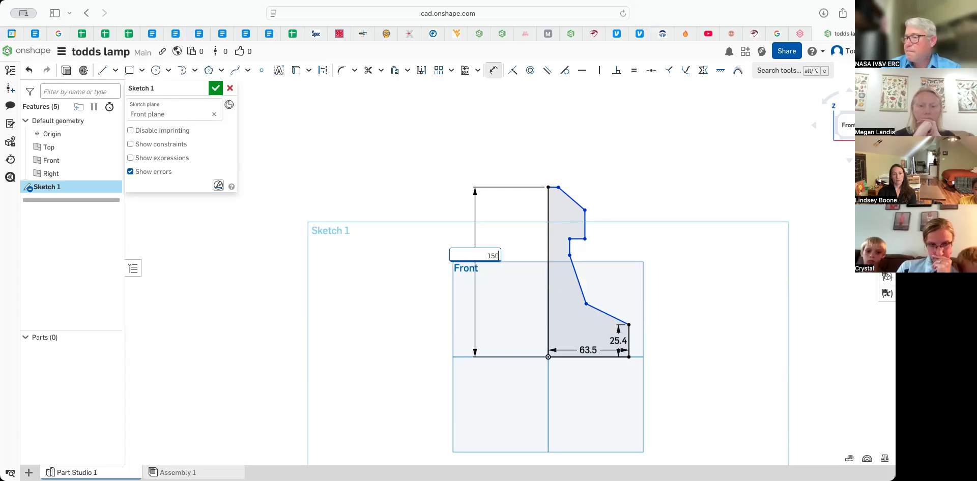
pyautogui.press('Return')
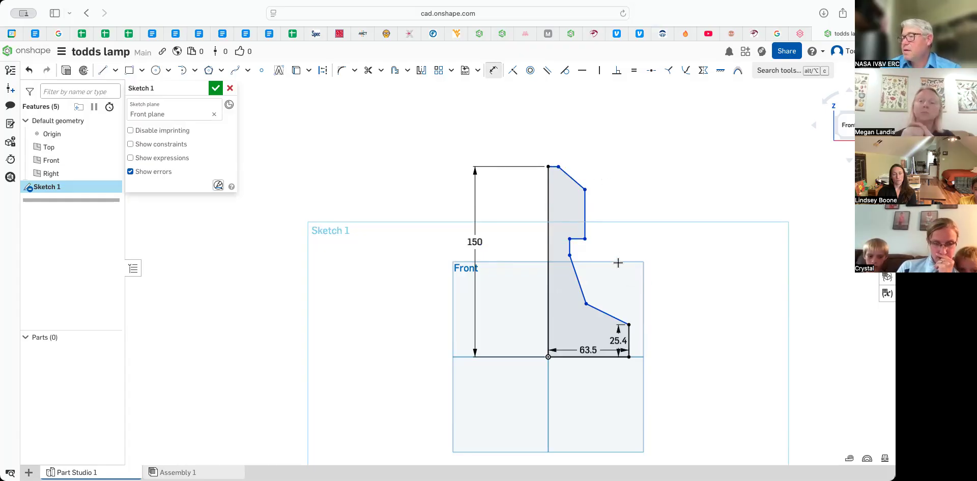
pyautogui.click(216, 89)
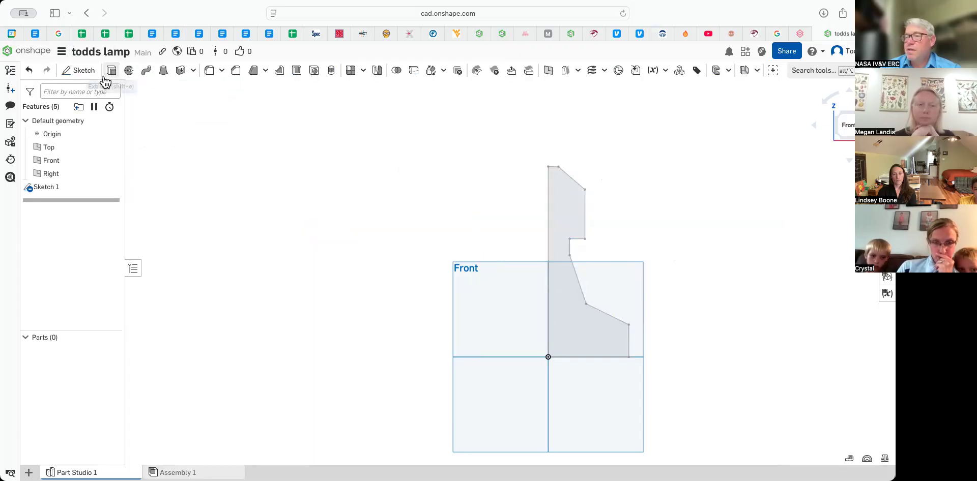
# - Revolve the lamp half profile fully around its vertical centre line as a new solid
pyautogui.click(129, 70)
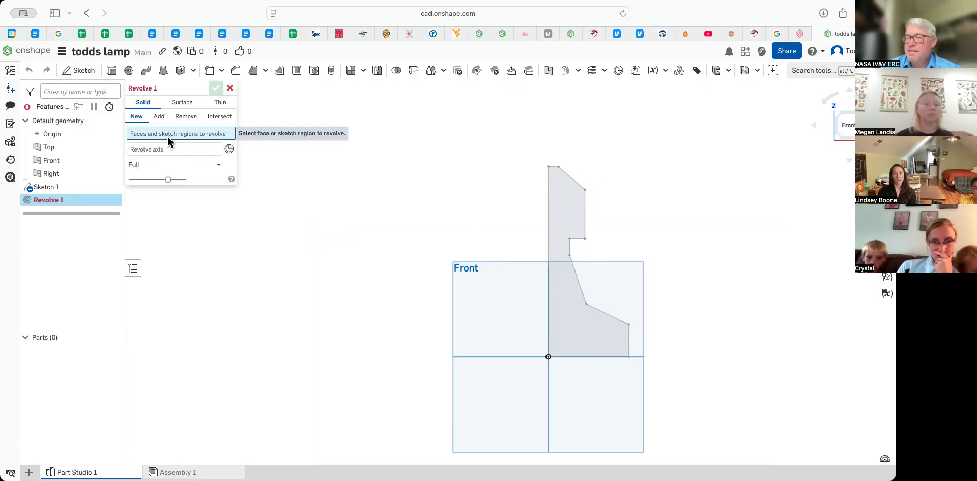
pyautogui.click(556, 213)
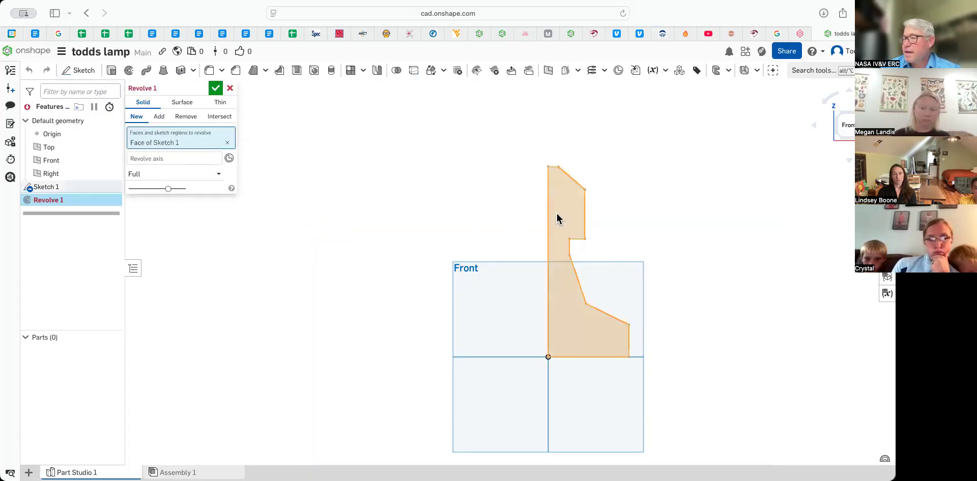
pyautogui.click(176, 160)
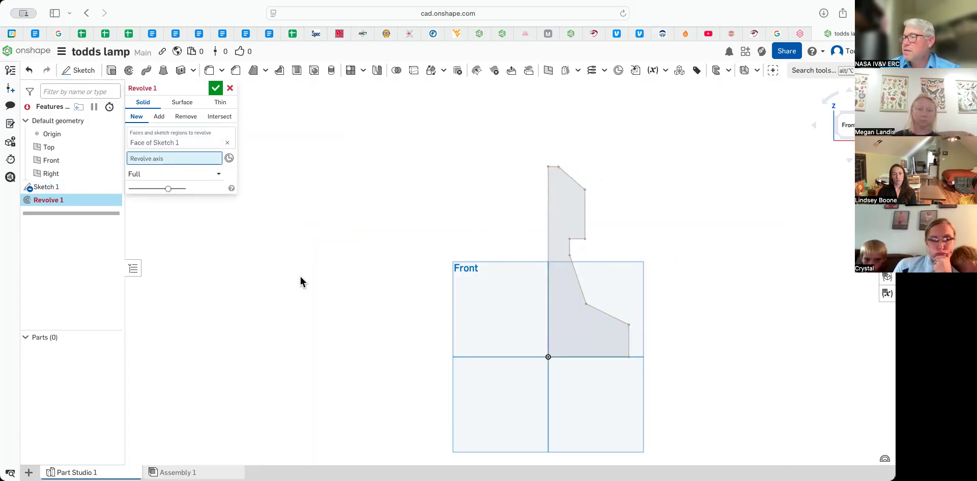
pyautogui.click(549, 222)
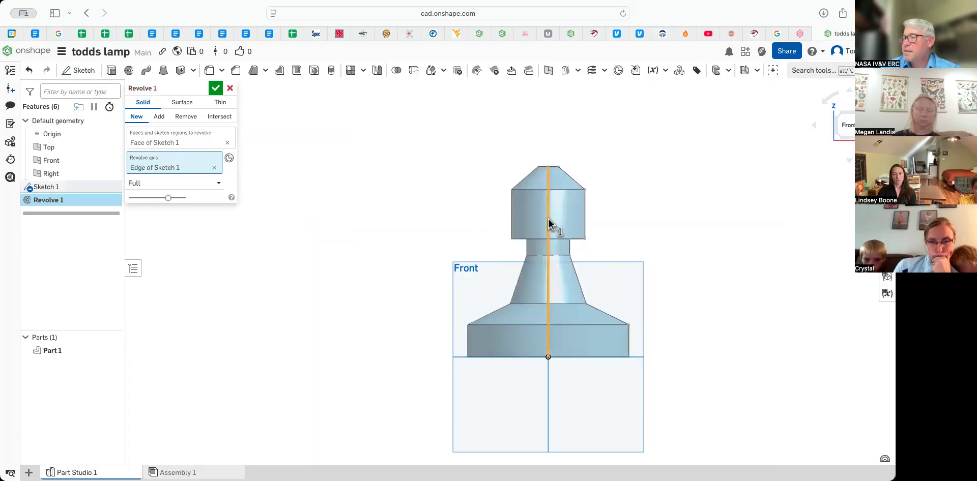
pyautogui.scroll(2, 671, 224)
pyautogui.scroll(2, 669, 226)
pyautogui.scroll(-3, 669, 227)
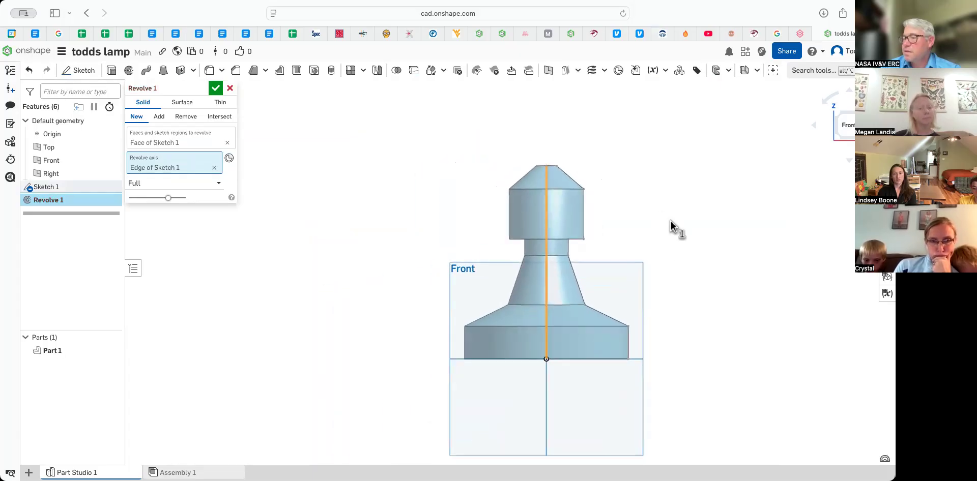
pyautogui.scroll(1, 669, 226)
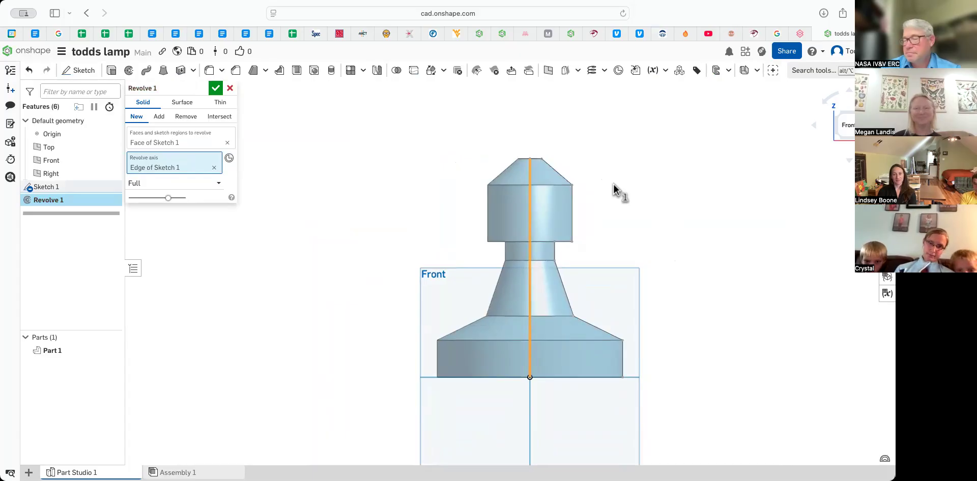
pyautogui.scroll(1, 627, 256)
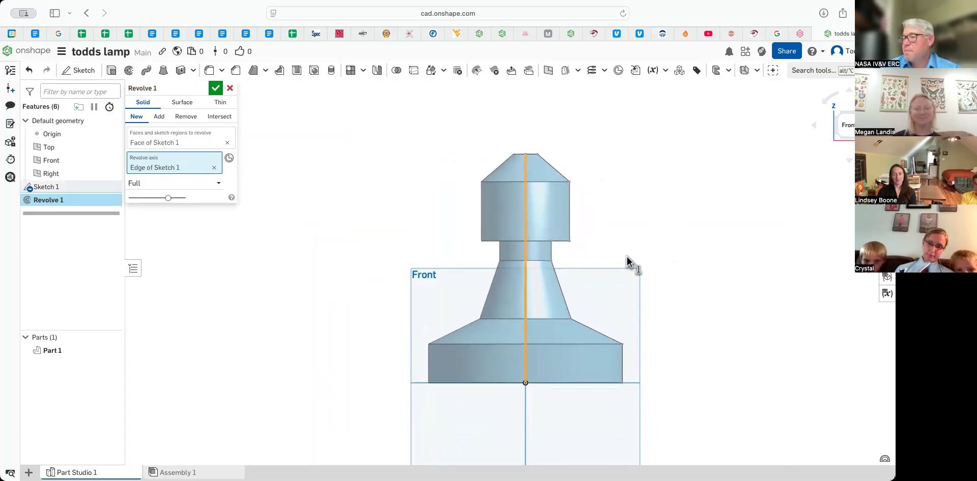
pyautogui.rightClick(627, 257)
pyautogui.click(220, 90)
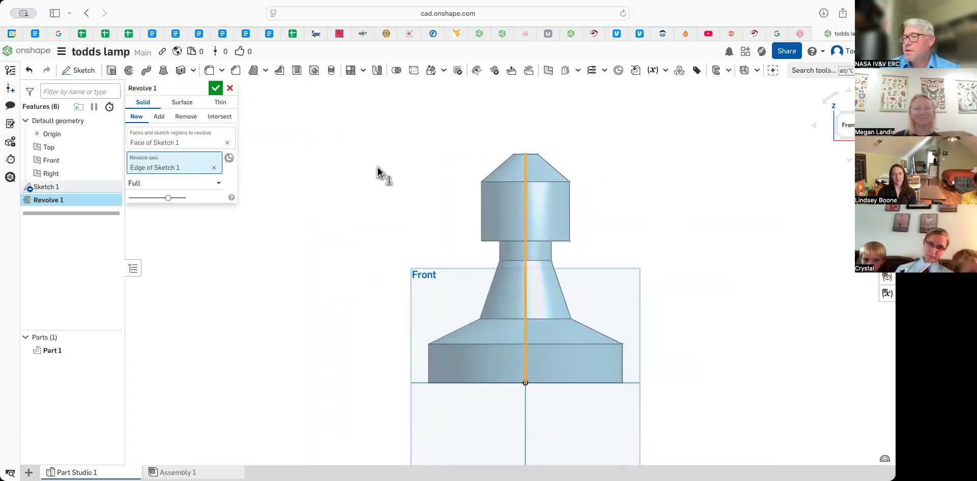
pyautogui.click(216, 89)
pyautogui.moveTo(229, 100); pyautogui.dragTo(216, 83, button='right')
pyautogui.moveTo(263, 218); pyautogui.dragTo(242, 188, button='right')
# - Return to the documents list and create a new public document named "nose cone"
pyautogui.click(62, 53)
pyautogui.click(39, 72)
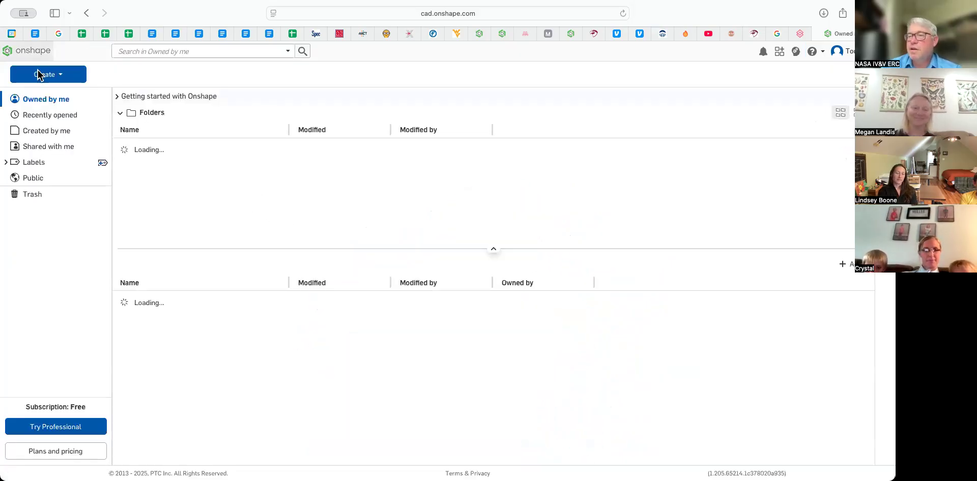
pyautogui.click(39, 75)
pyautogui.click(47, 94)
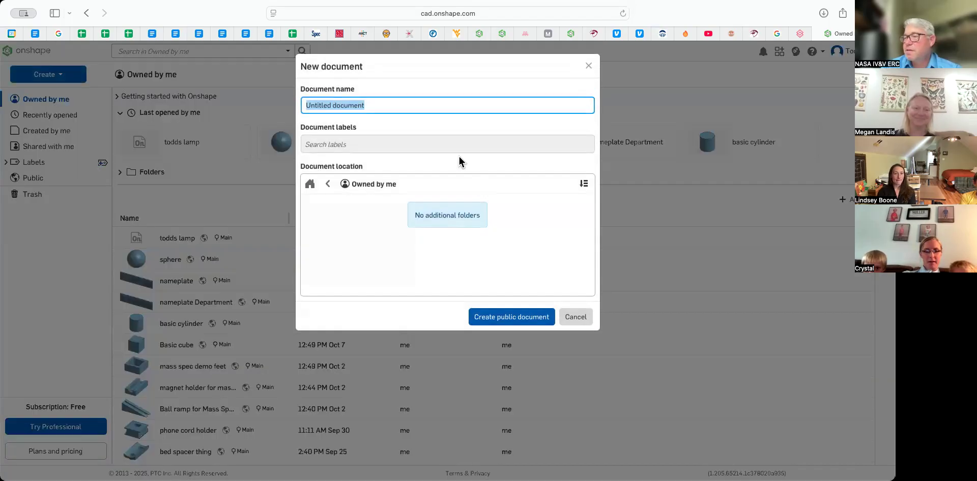
pyautogui.write('no')
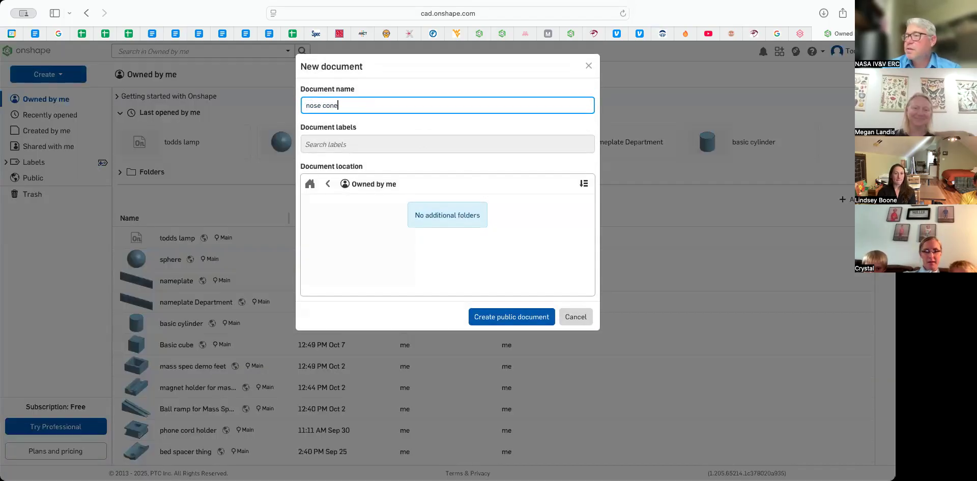
pyautogui.write('se cone')
pyautogui.press('Return')
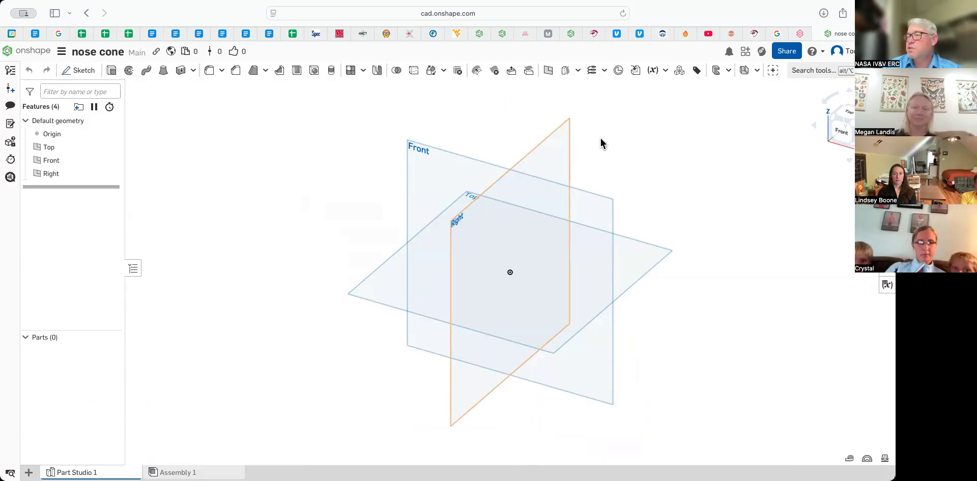
# - Start a sketch on the Front plane and draw a horizontal line 12.7 mm long from the origin
pyautogui.click(591, 208)
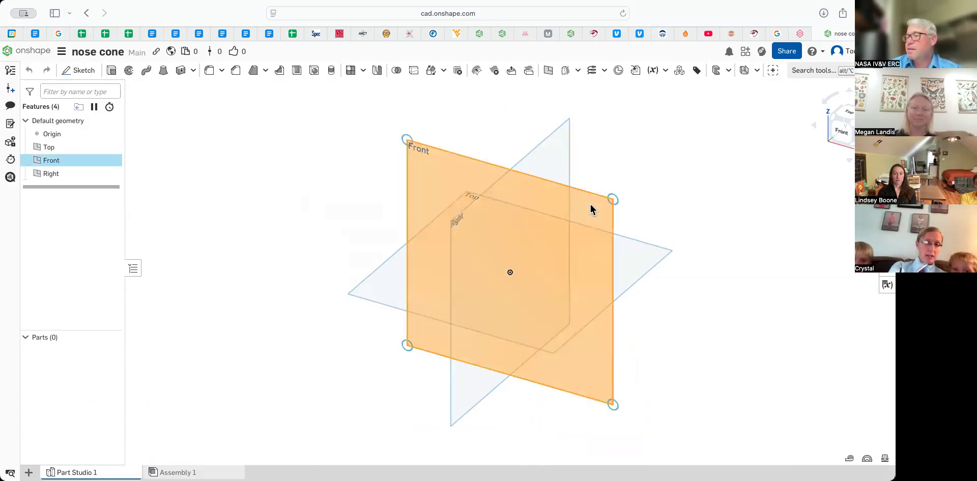
pyautogui.click(846, 139)
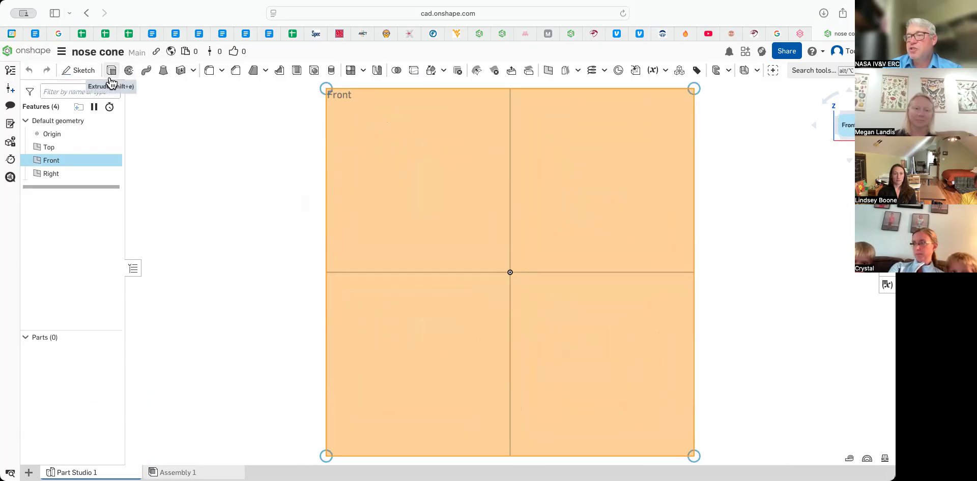
pyautogui.click(79, 70)
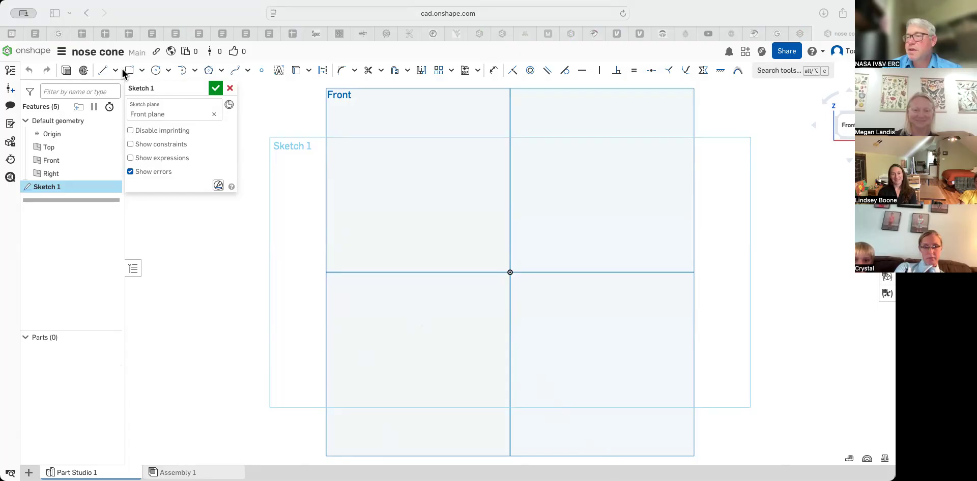
pyautogui.click(105, 74)
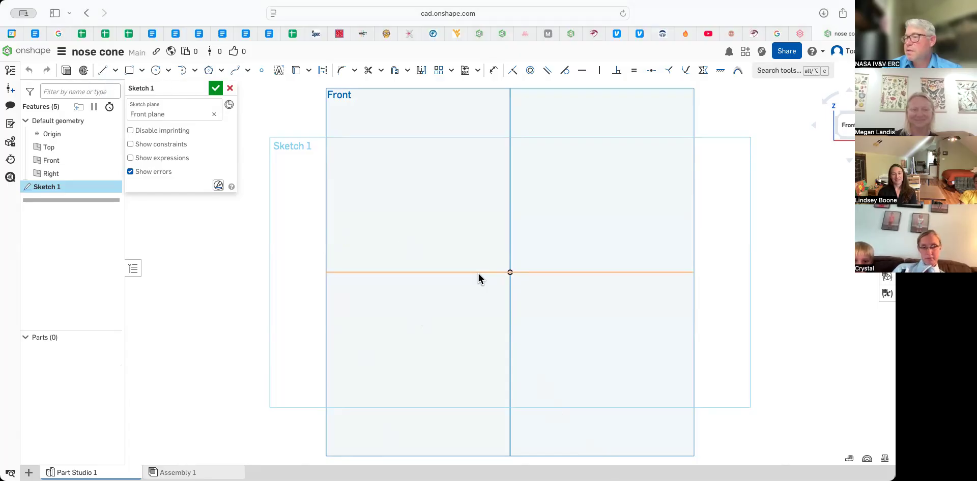
pyautogui.click(511, 273)
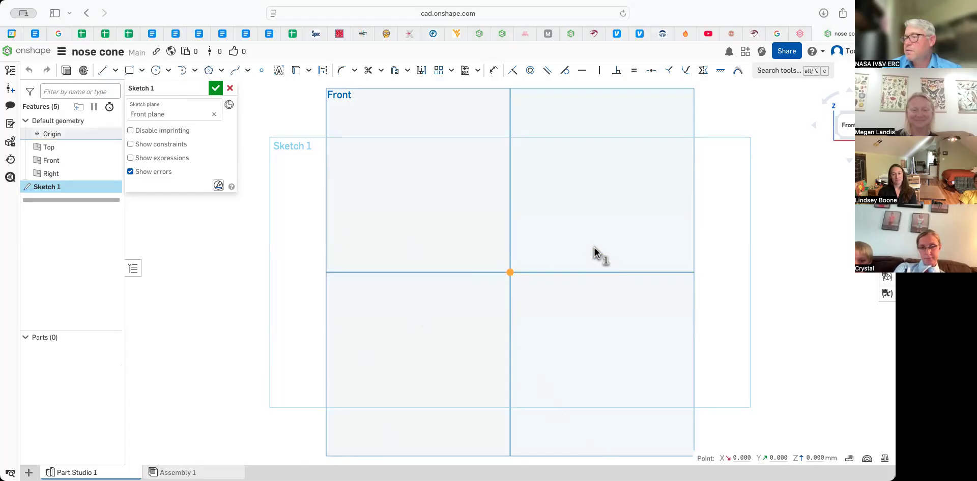
pyautogui.click(102, 71)
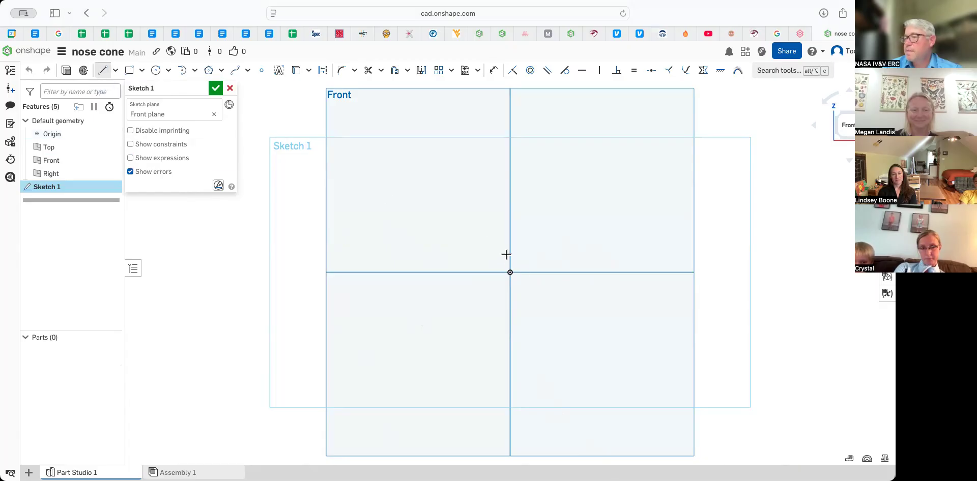
pyautogui.click(593, 273)
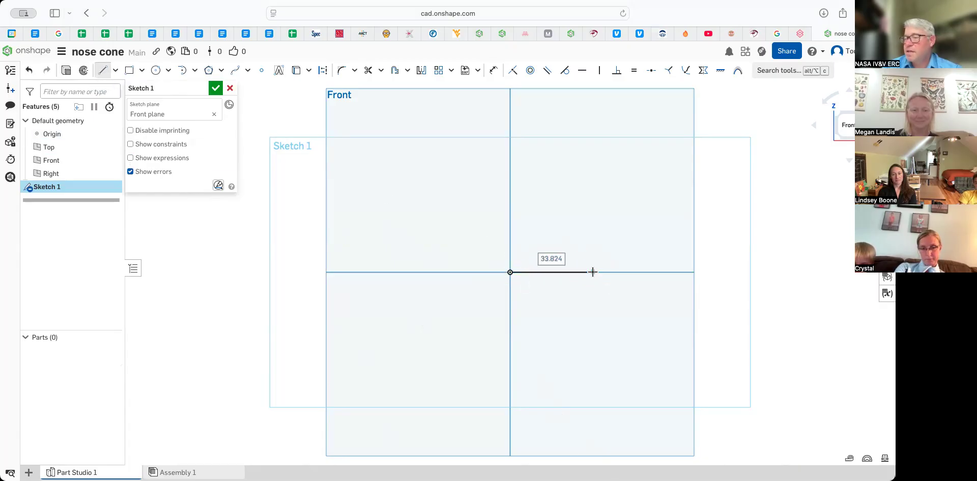
pyautogui.write('12.7')
pyautogui.press('Return')
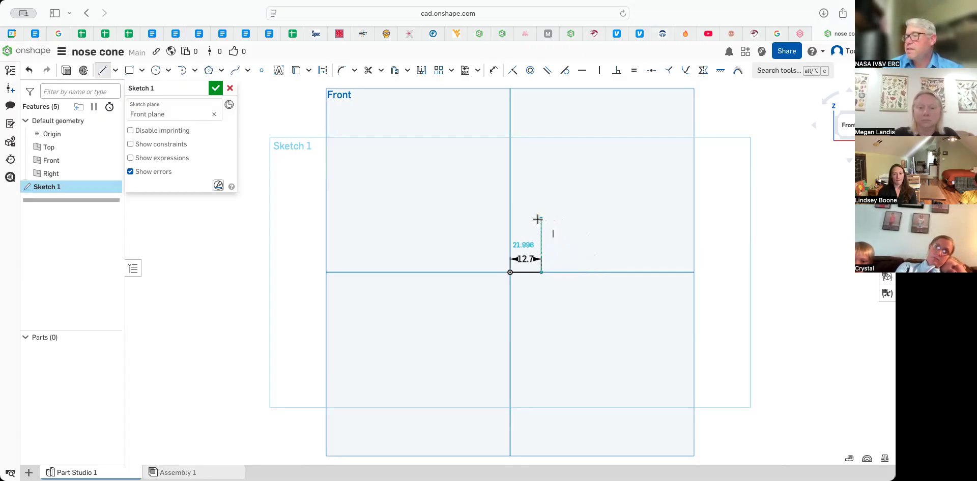
# - Extend the profile with a 12.7 mm vertical line upward and a 1 mm horizontal line outward
pyautogui.write('12.7')
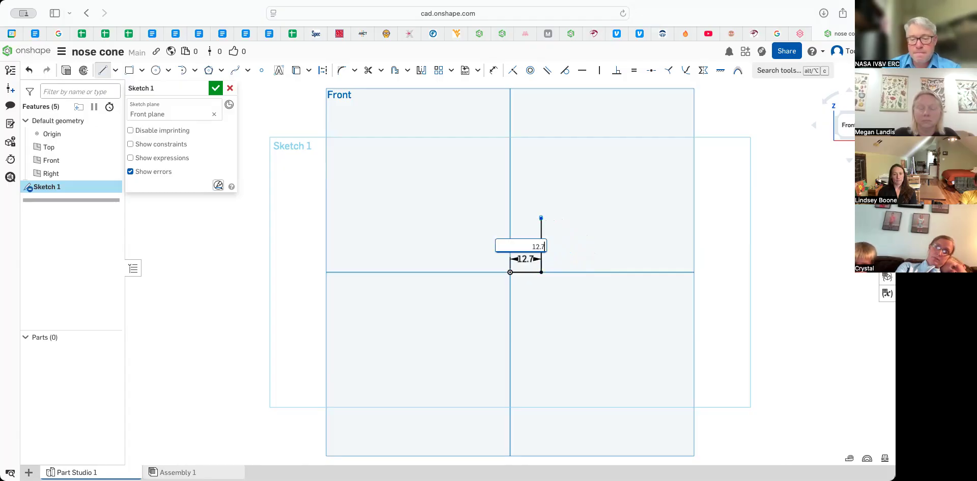
pyautogui.press('Return')
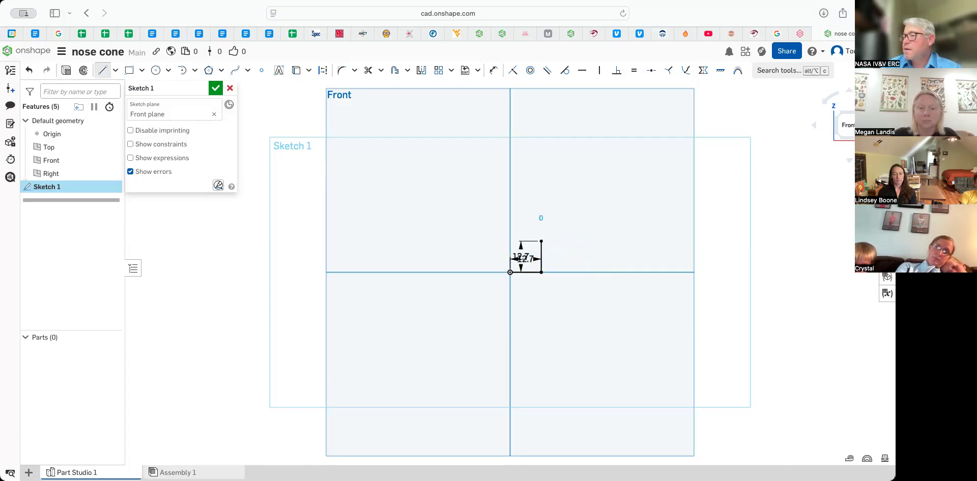
pyautogui.scroll(10, 568, 249)
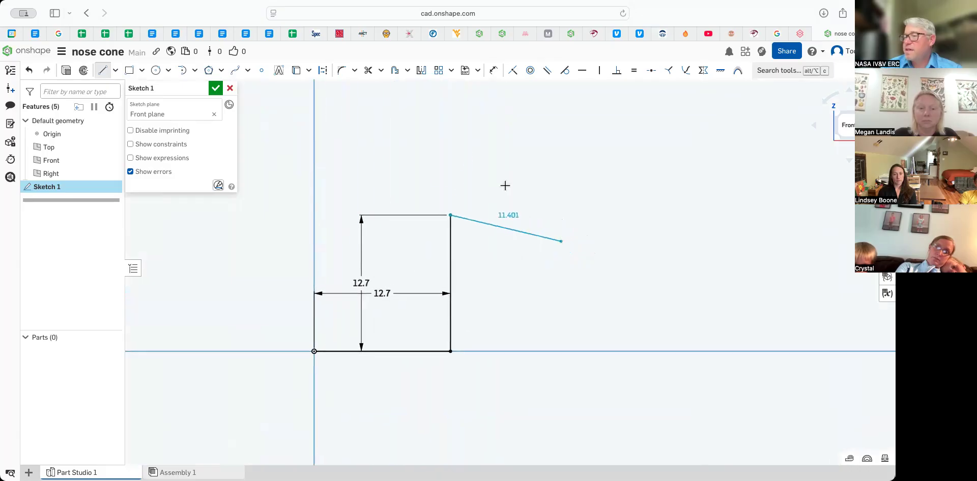
pyautogui.scroll(2, 500, 265)
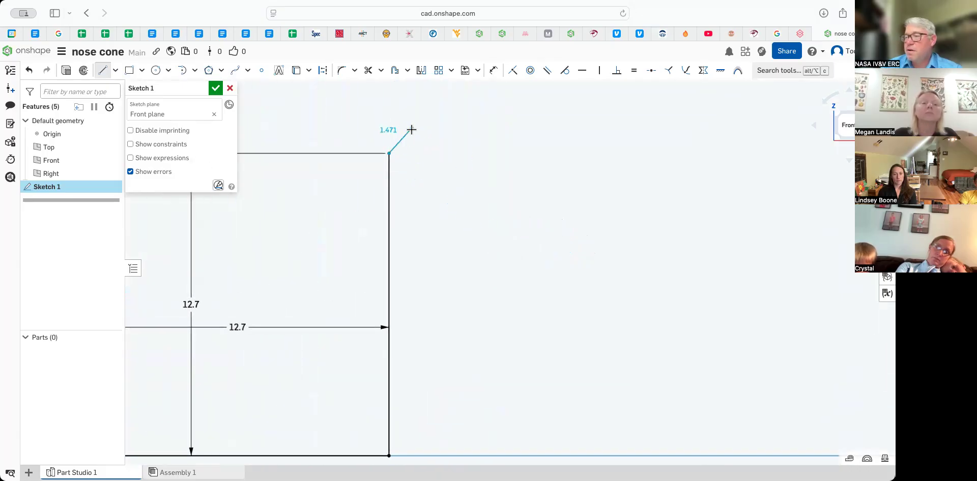
pyautogui.click(425, 153)
pyautogui.write('1')
pyautogui.press('Return')
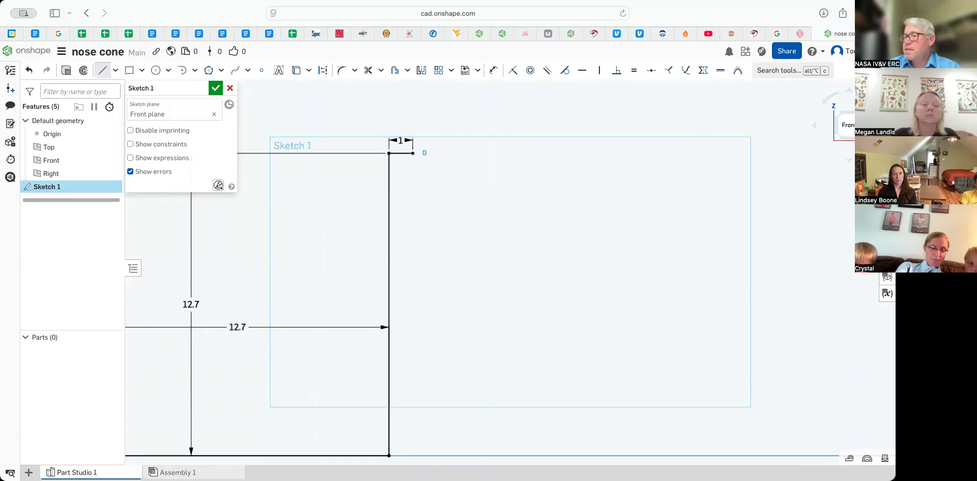
pyautogui.scroll(-10, 417, 164)
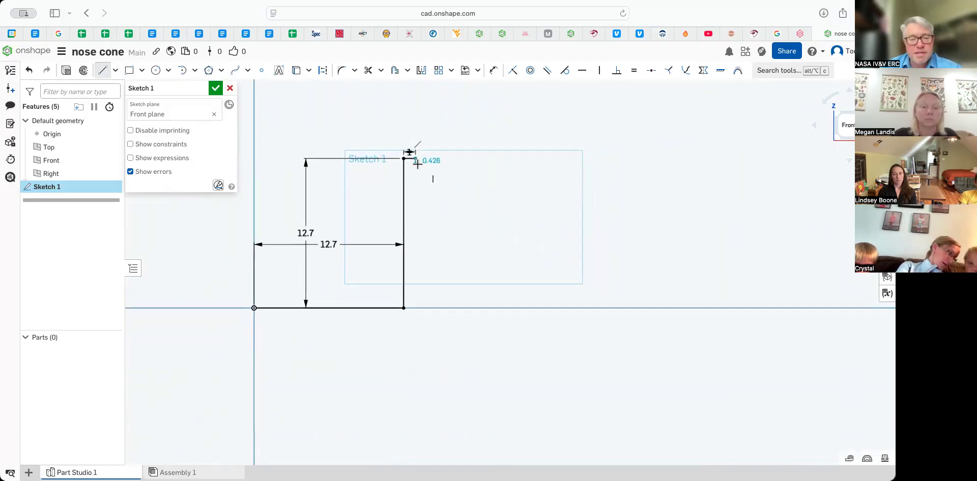
pyautogui.scroll(-2, 415, 161)
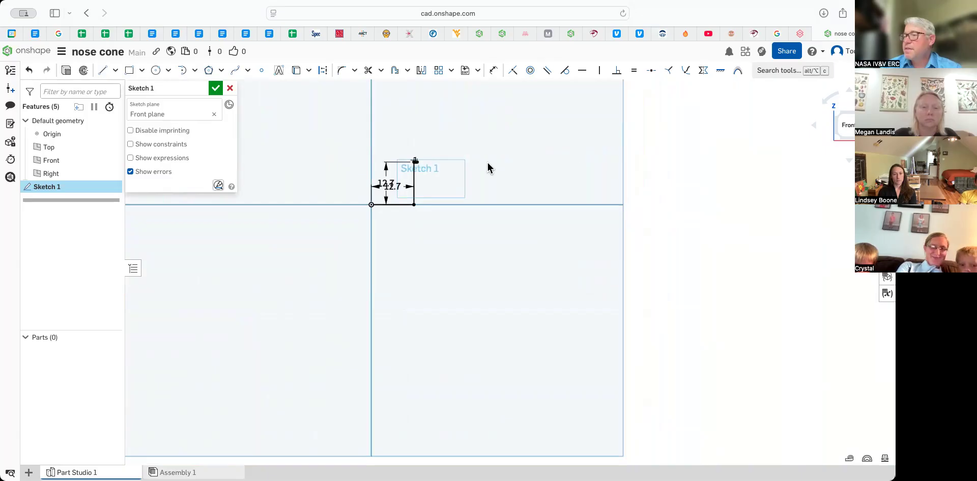
# - In the Front view, draw a vertical centre line 75 mm long upward from the origin
pyautogui.click(849, 160)
pyautogui.click(834, 218)
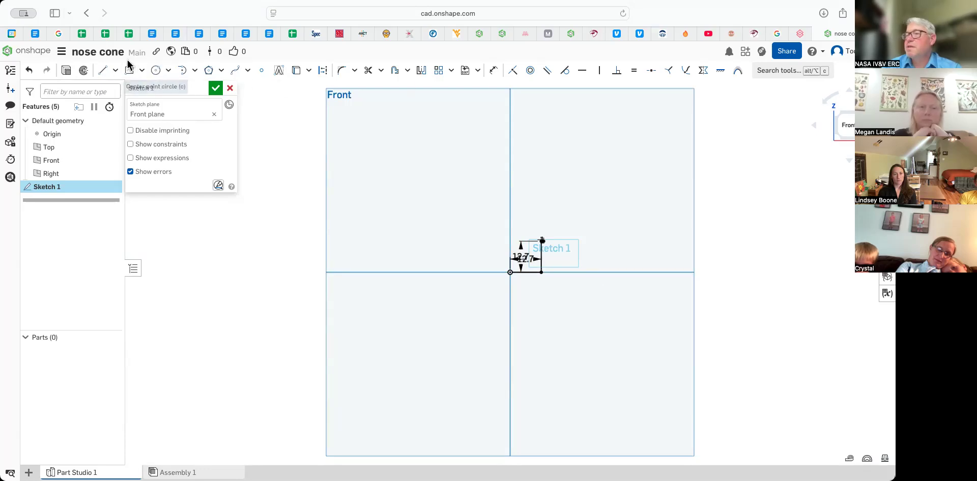
pyautogui.click(103, 71)
pyautogui.click(510, 272)
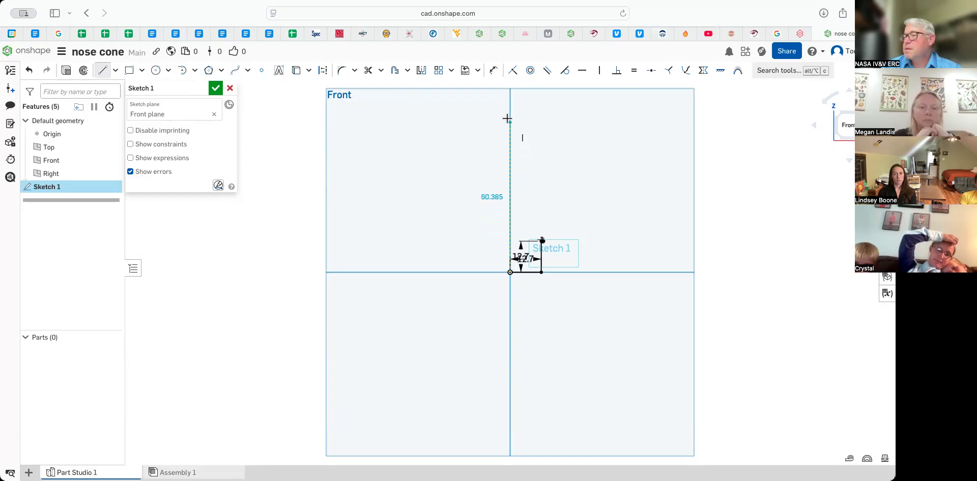
pyautogui.click(509, 99)
pyautogui.write('75')
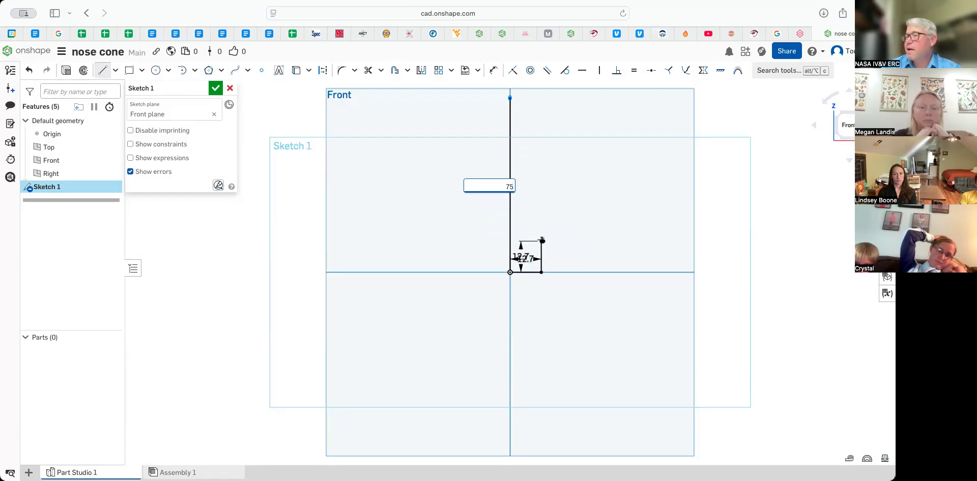
pyautogui.press('Return')
pyautogui.scroll(5, 567, 160)
pyautogui.press('Escape')
pyautogui.scroll(-7, 545, 131)
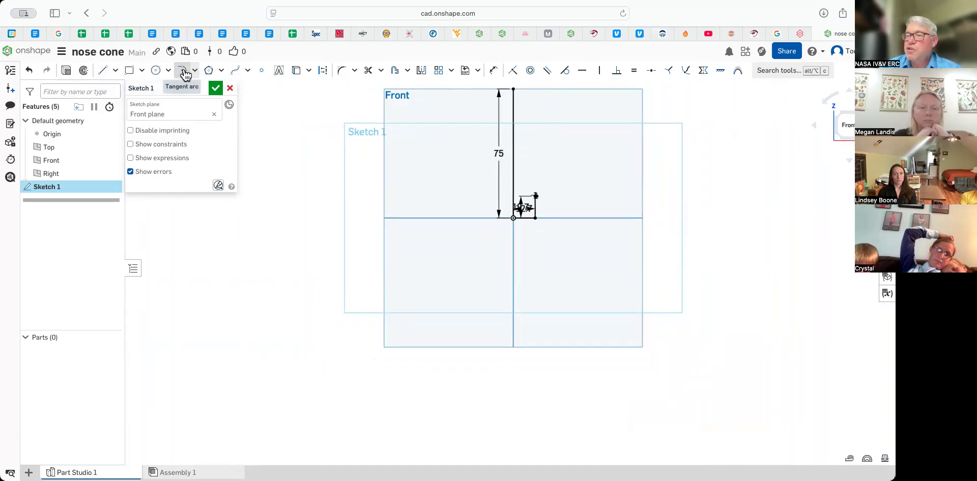
# - Draw a 3 point arc of about 153 mm radius from the 1 mm line's outer end to the centre line's upper end, and finish the sketch
pyautogui.click(192, 71)
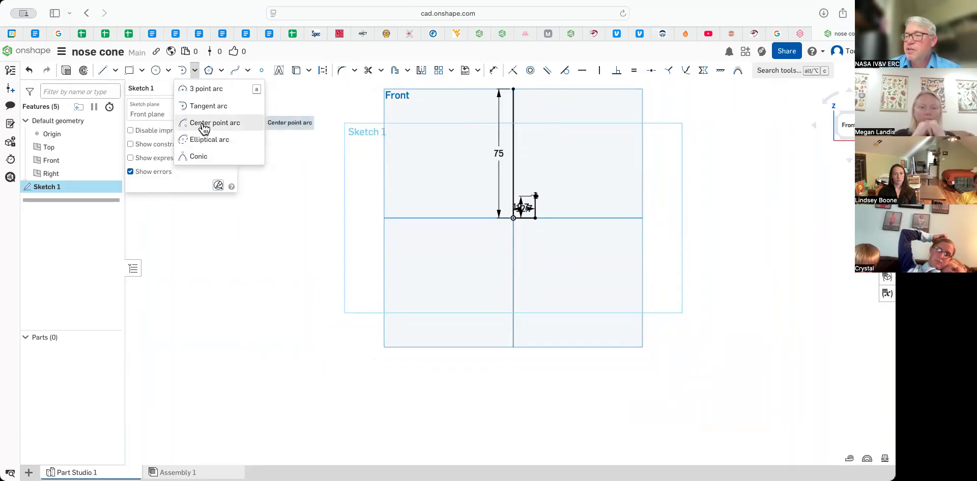
pyautogui.click(202, 91)
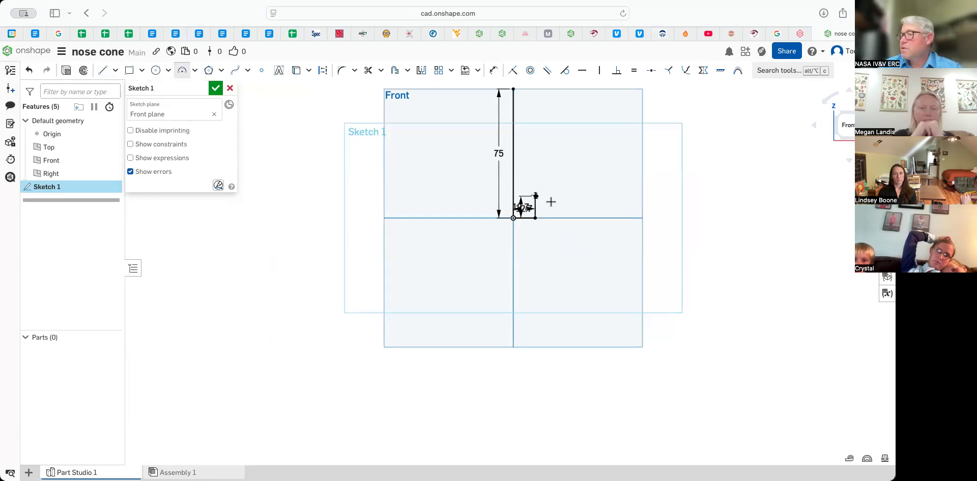
pyautogui.scroll(5, 551, 202)
pyautogui.scroll(10, 551, 201)
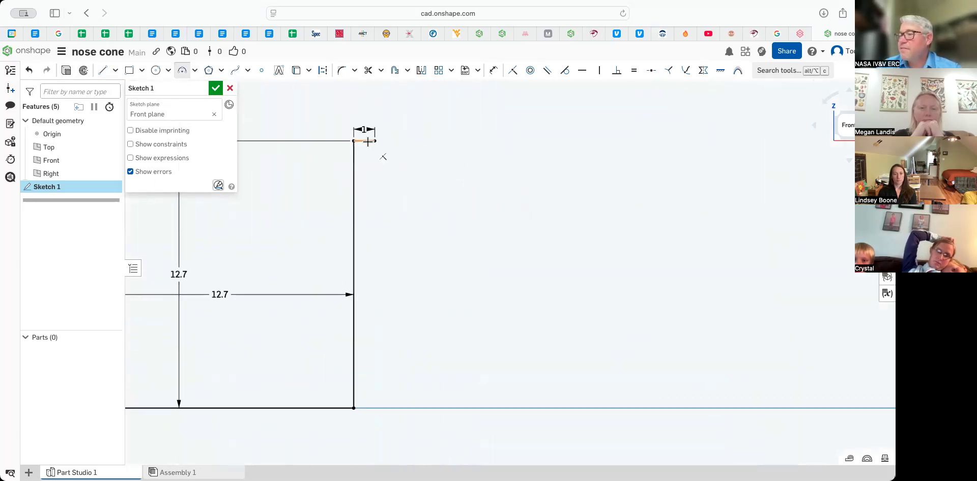
pyautogui.scroll(-12, 455, 131)
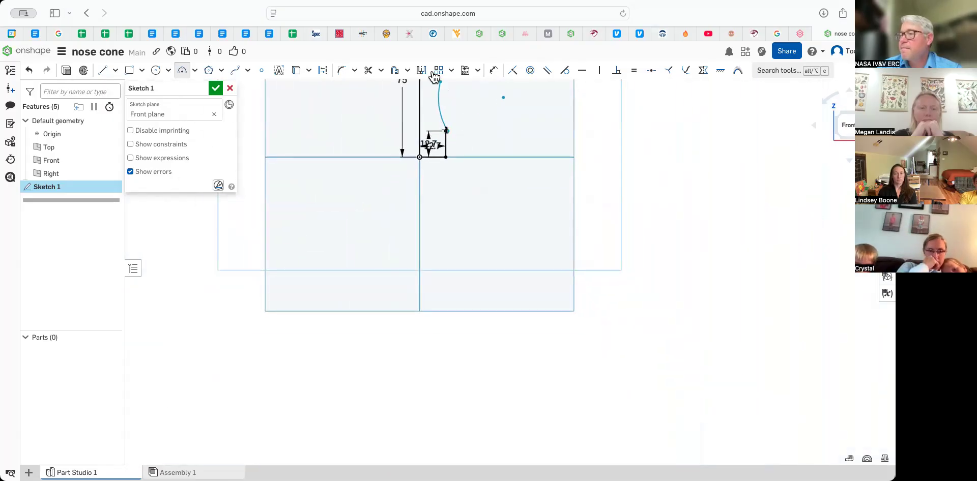
pyautogui.scroll(-7, 458, 122)
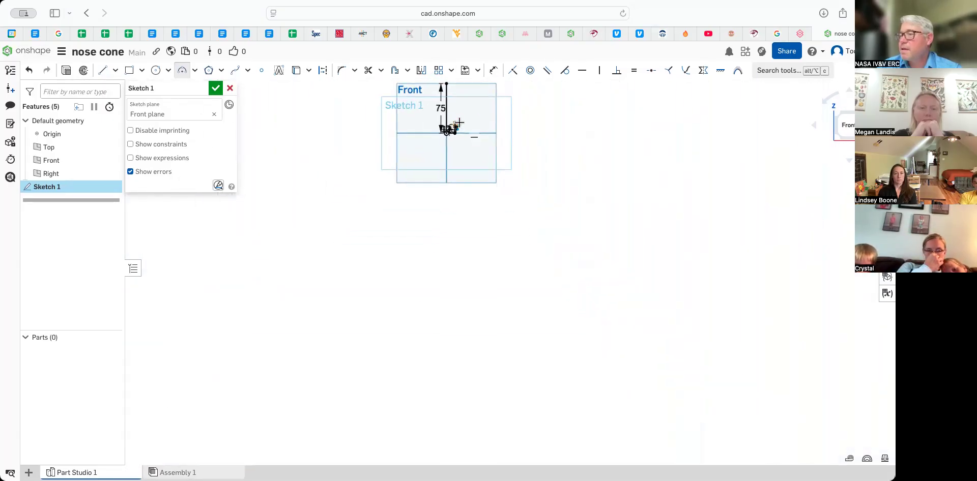
pyautogui.scroll(10, 446, 84)
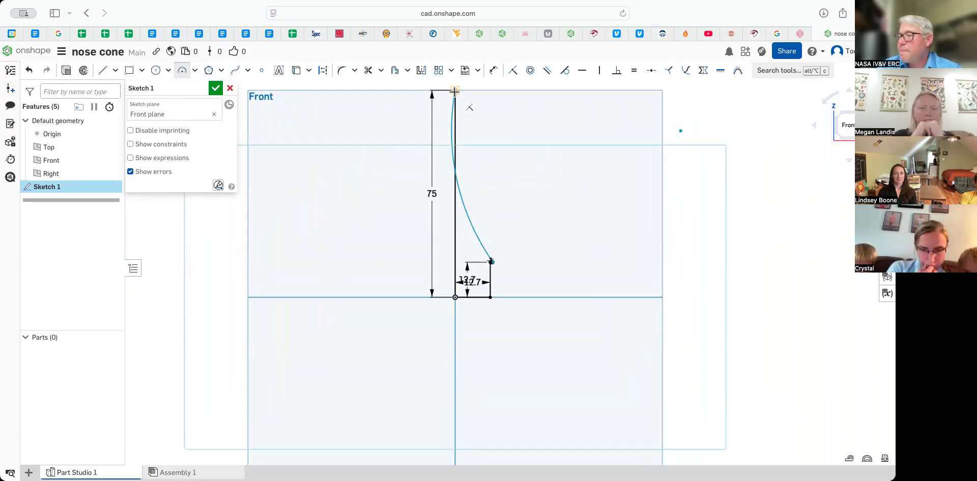
pyautogui.click(453, 90)
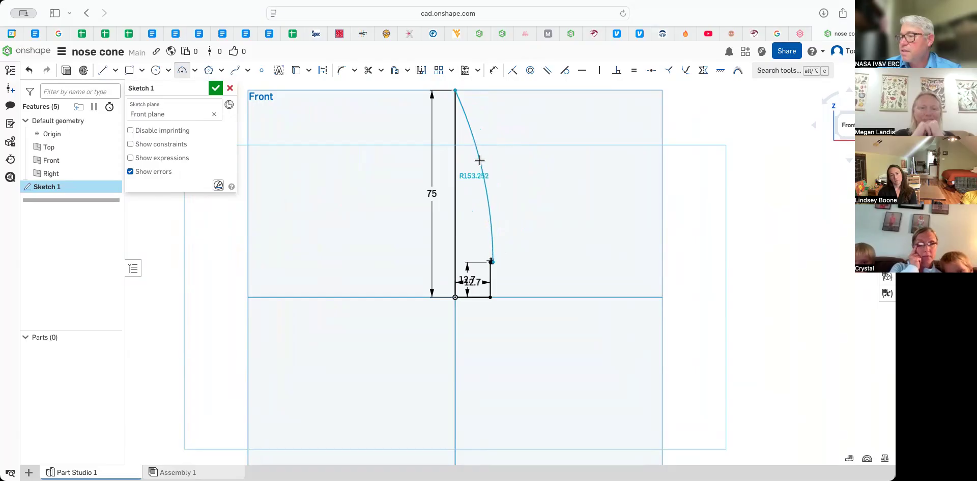
pyautogui.click(479, 160)
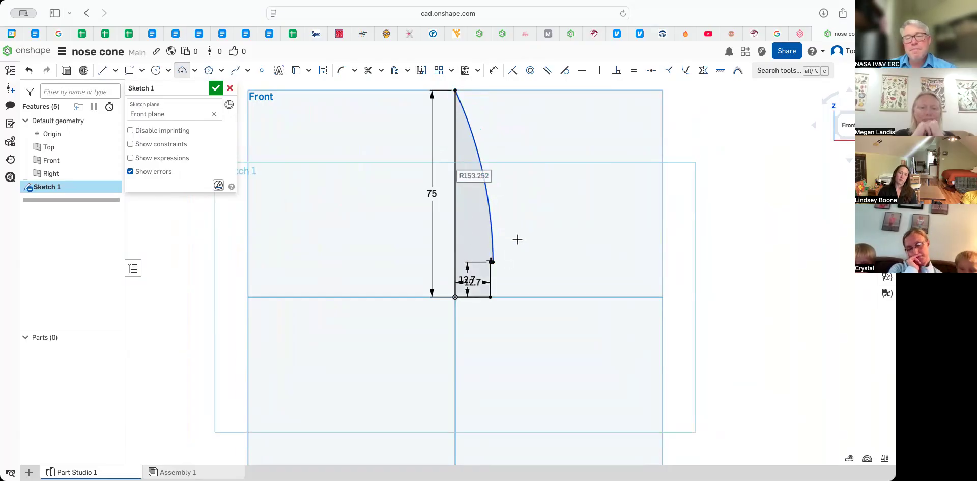
pyautogui.scroll(1, 517, 239)
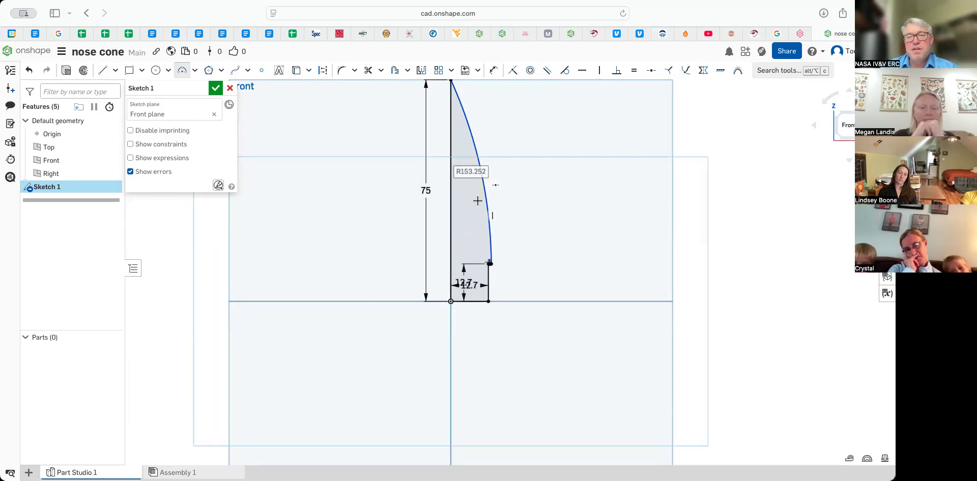
pyautogui.click(216, 90)
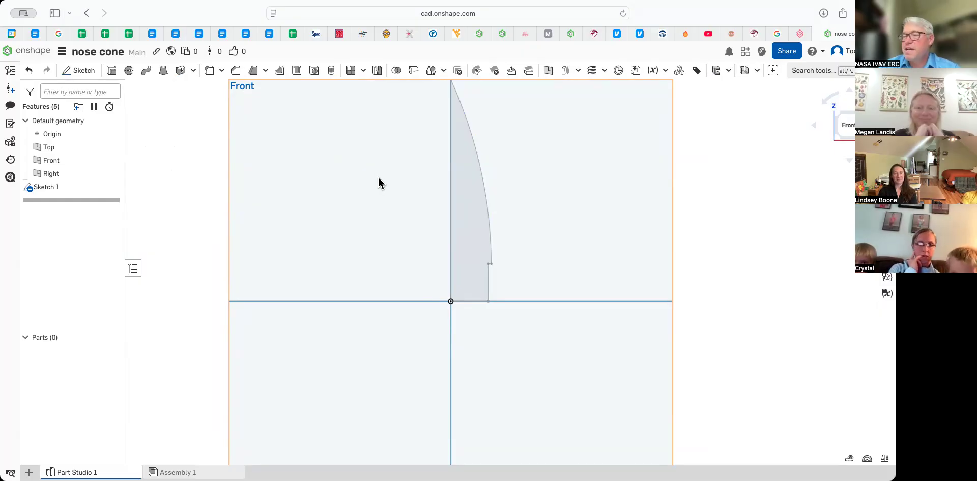
# - Revolve the closed half profile as a new solid a full turn around the 75 mm centre line
pyautogui.click(129, 70)
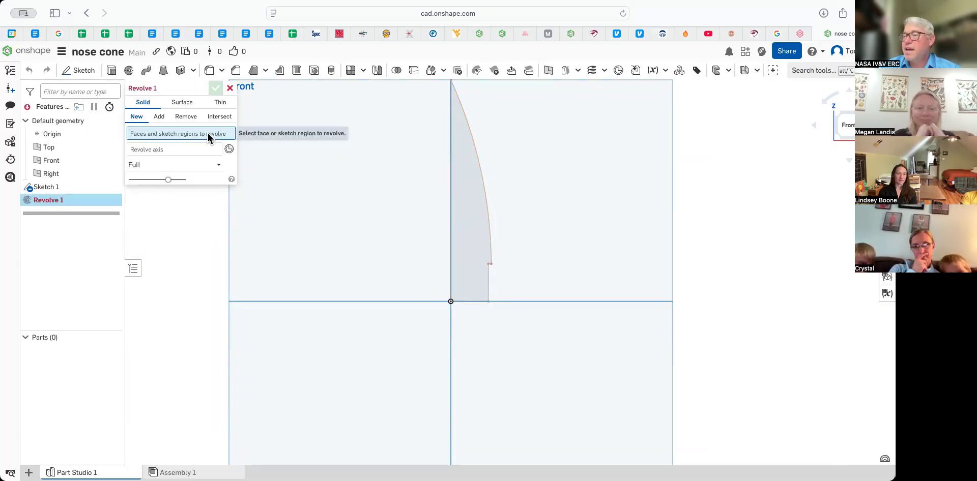
pyautogui.click(472, 170)
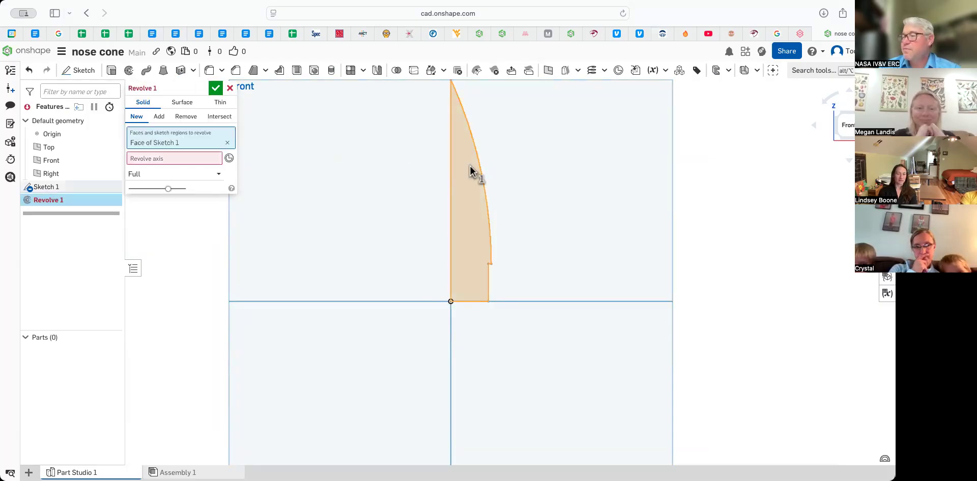
pyautogui.click(163, 161)
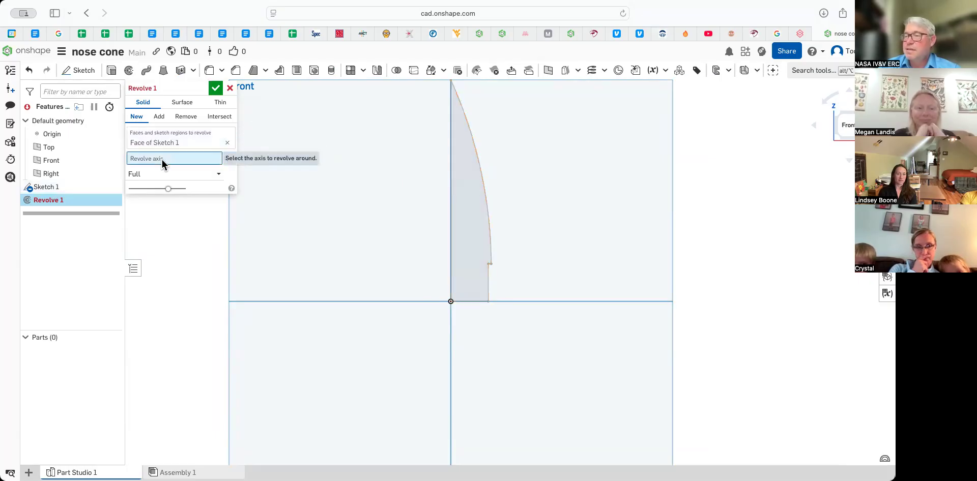
pyautogui.click(450, 163)
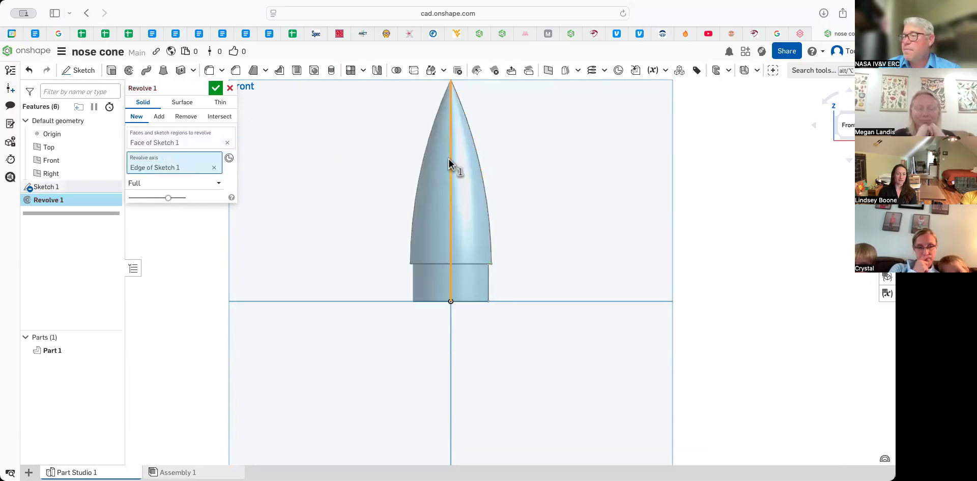
pyautogui.moveTo(594, 170); pyautogui.dragTo(413, 325, button='right')
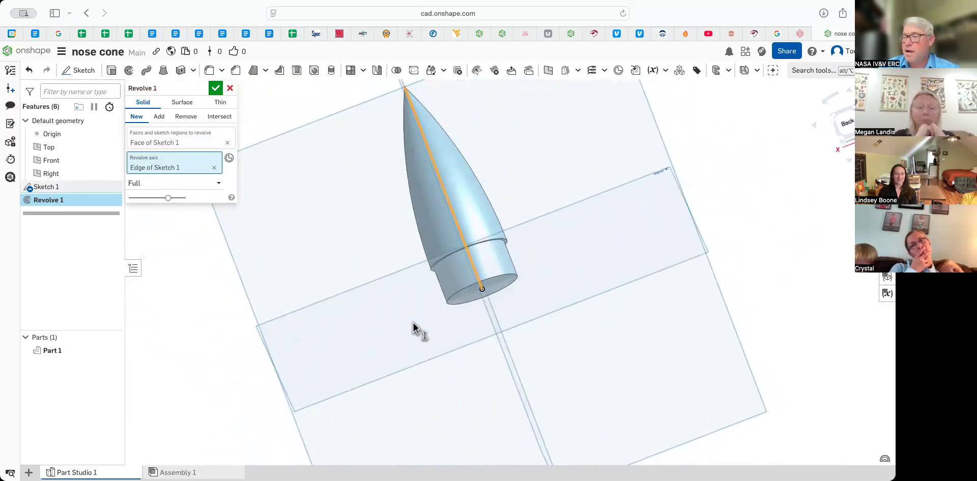
pyautogui.click(216, 88)
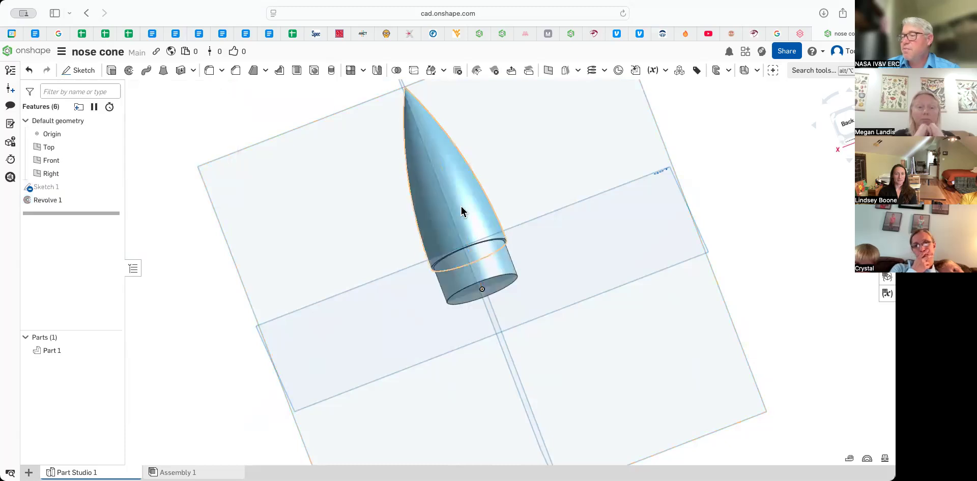
# - Shell the nose cone to a 2 mm wall thickness, removing the flat circular base face
pyautogui.scroll(-1, 617, 279)
pyautogui.rightClick(617, 275)
pyautogui.rightClick(582, 266)
pyautogui.press('Escape')
pyautogui.moveTo(554, 250); pyautogui.dragTo(515, 240, button='right')
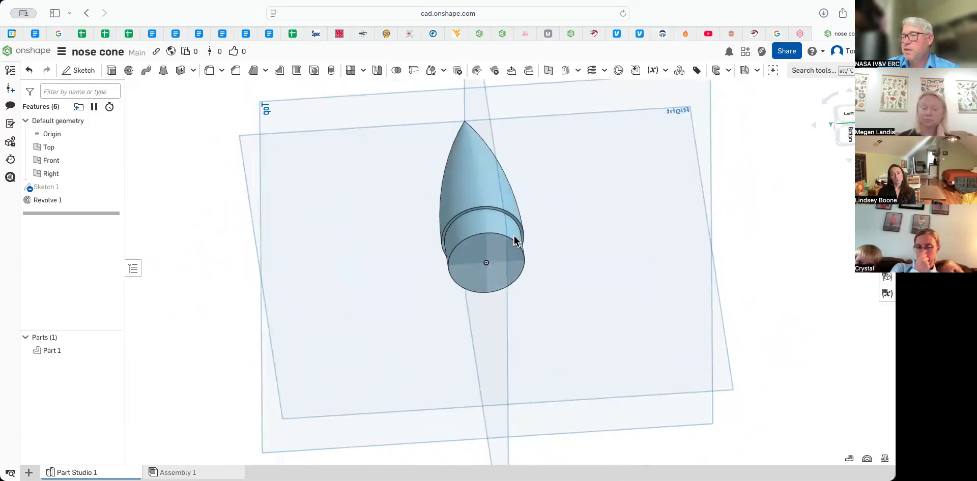
pyautogui.click(507, 263)
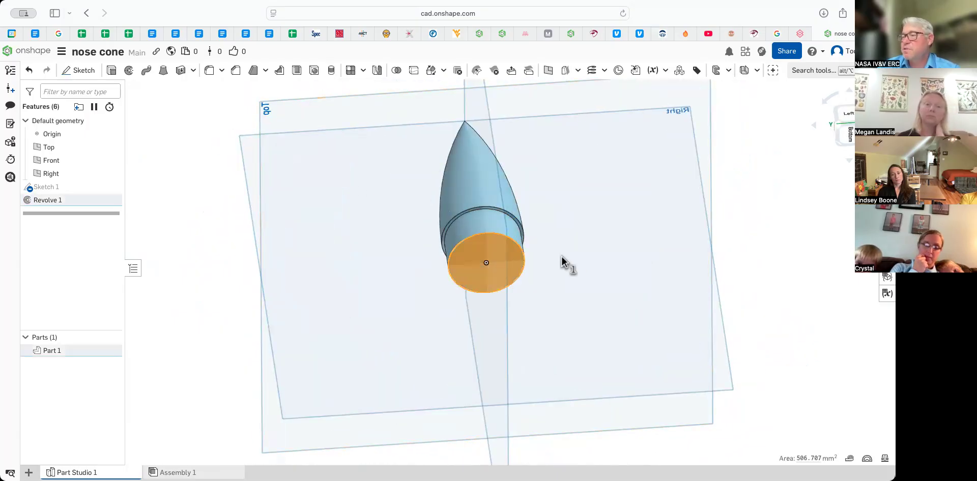
pyautogui.moveTo(574, 271); pyautogui.dragTo(542, 250, button='right')
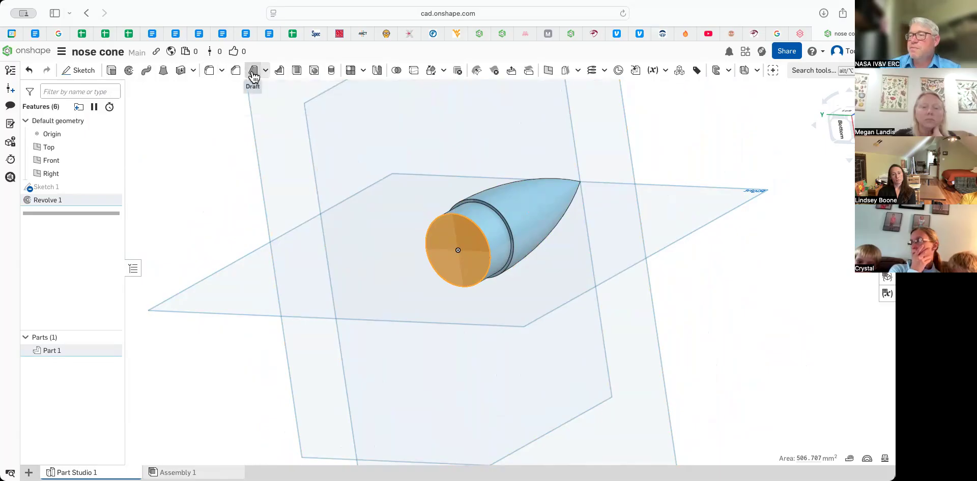
pyautogui.click(297, 72)
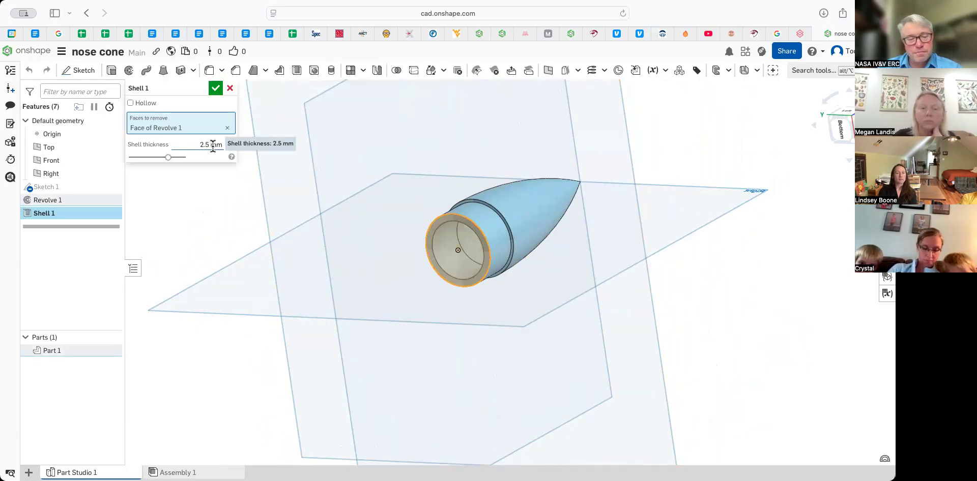
pyautogui.click(205, 144)
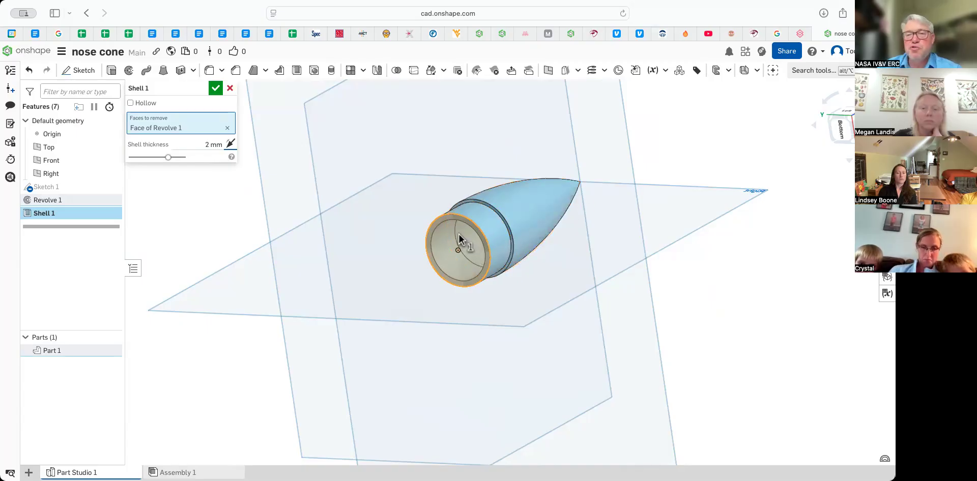
pyautogui.click(216, 89)
pyautogui.moveTo(435, 180); pyautogui.dragTo(395, 82, button='right')
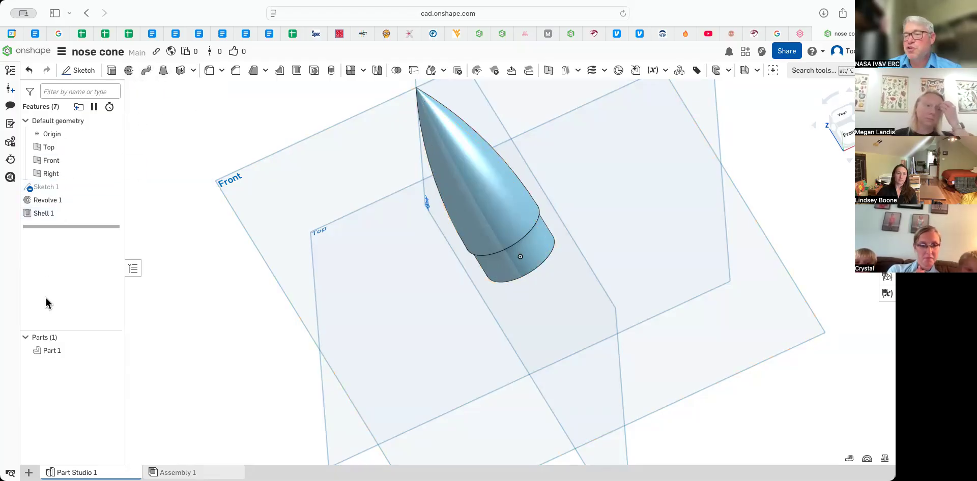
# - Export the nose cone part as a binary STL in millimetres with fine resolution, named "1 inch nose cone"
pyautogui.click(51, 351)
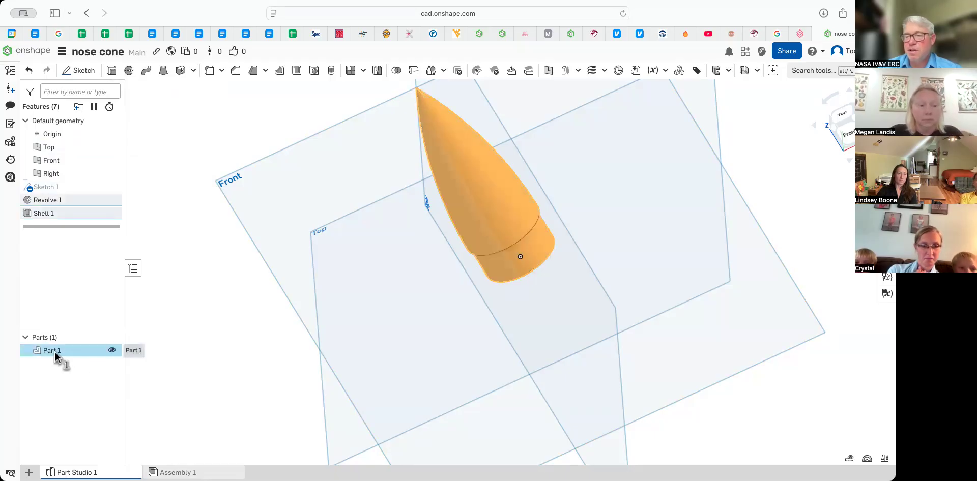
pyautogui.rightClick(56, 355)
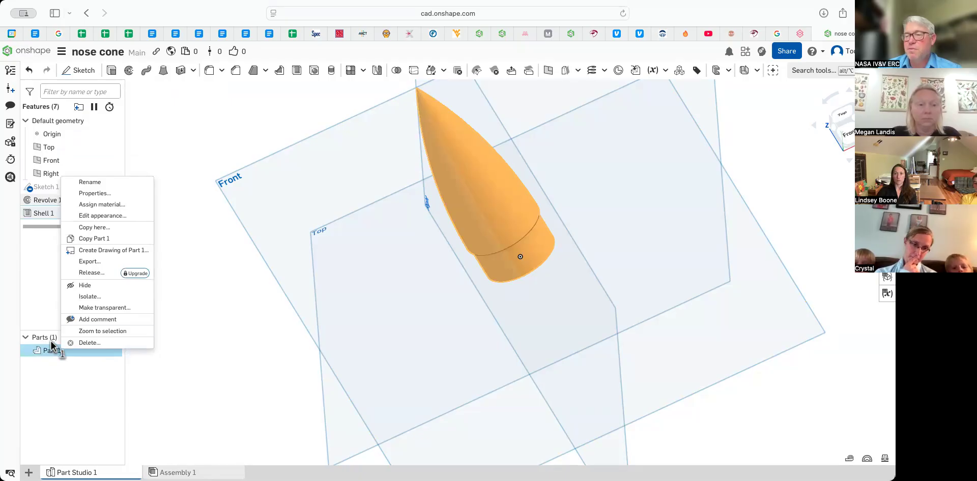
pyautogui.click(89, 262)
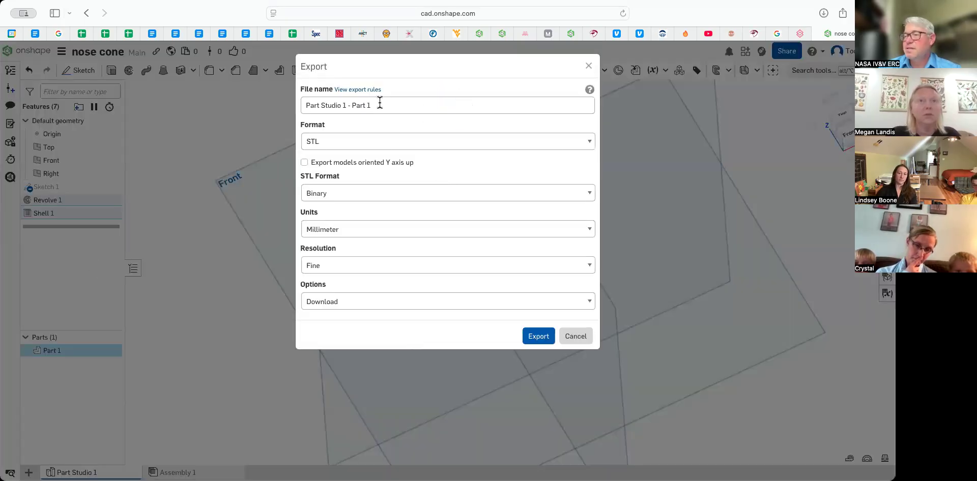
pyautogui.click(406, 107)
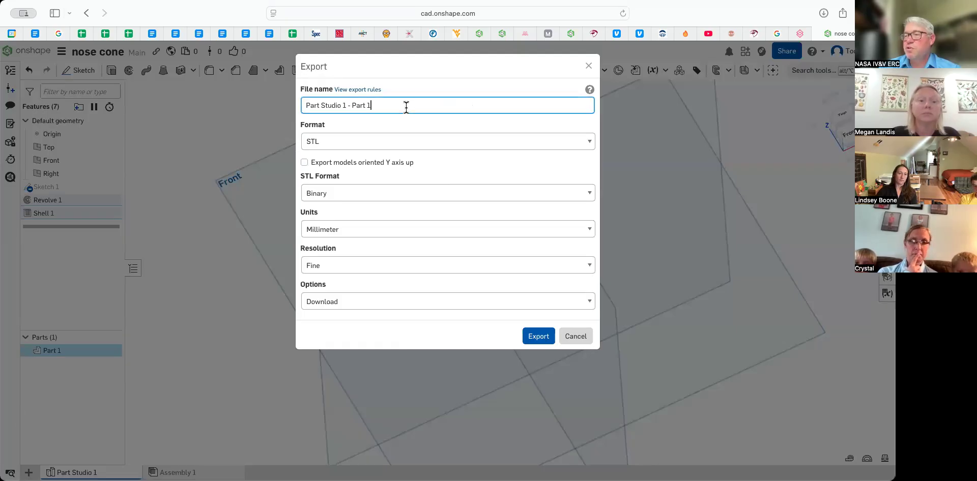
pyautogui.moveTo(391, 106); pyautogui.dragTo(278, 103)
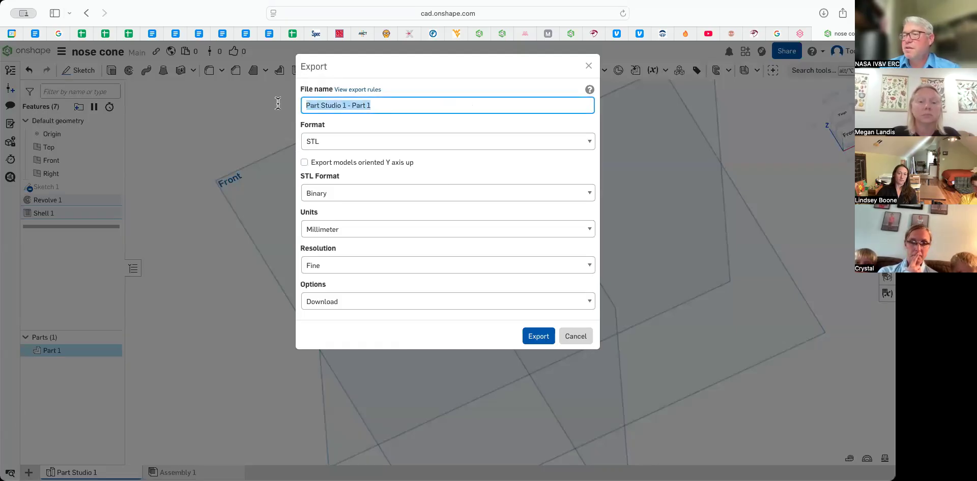
pyautogui.write('No')
pyautogui.press('BackSpace')
pyautogui.press('BackSpace')
pyautogui.write('1')
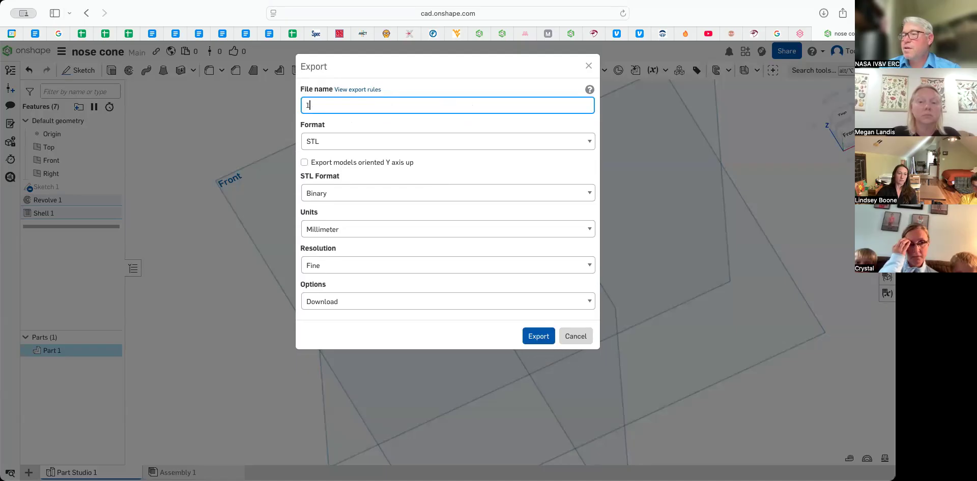
pyautogui.write('ince ')
pyautogui.write(' inch nose cone')
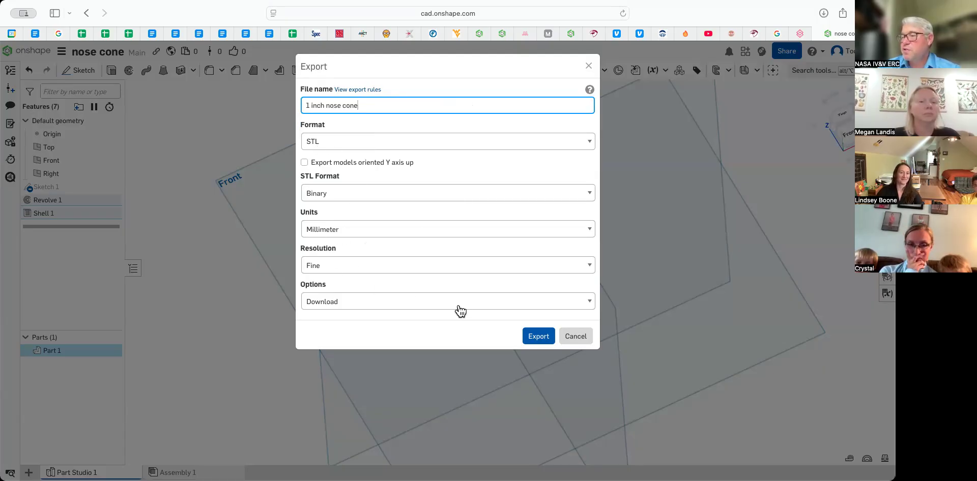
pyautogui.click(539, 337)
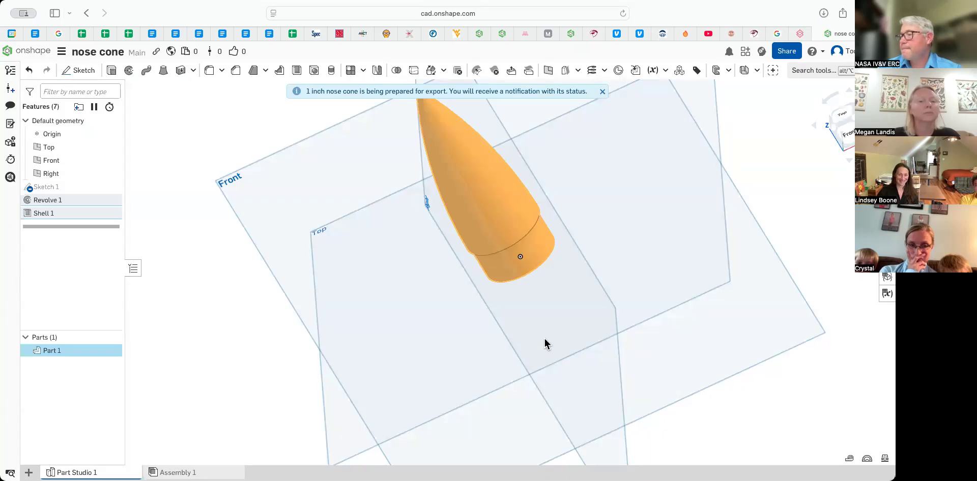
pyautogui.click(545, 345)
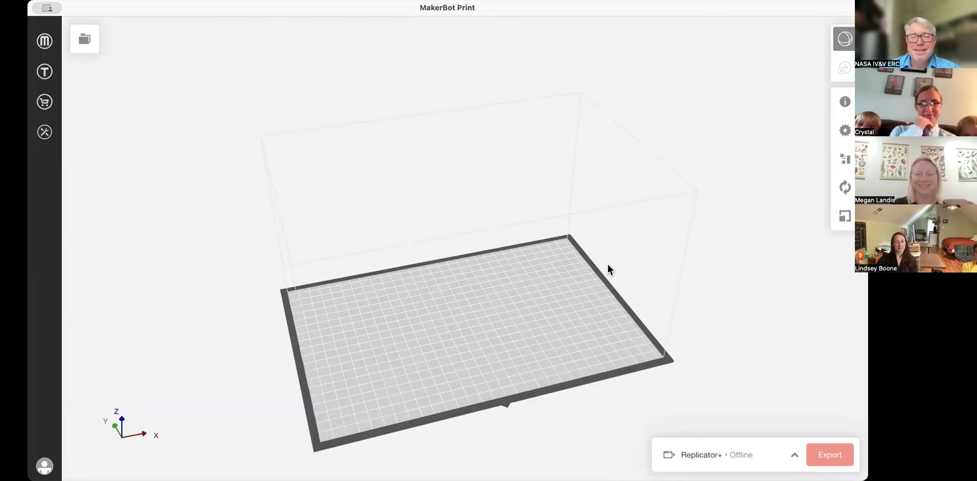
# - Switch to MakerBot Print and add the model 1 inch nose cone.stl to the new project
pyautogui.click(82, 44)
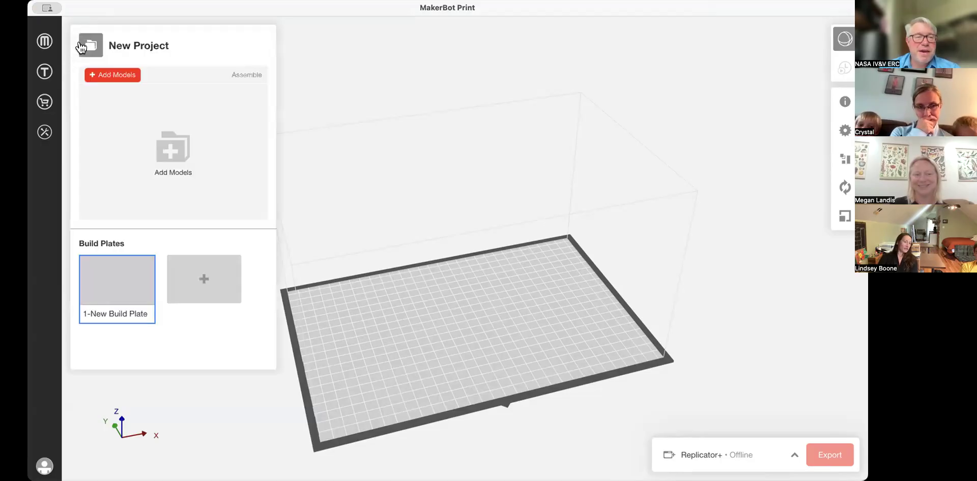
pyautogui.click(102, 75)
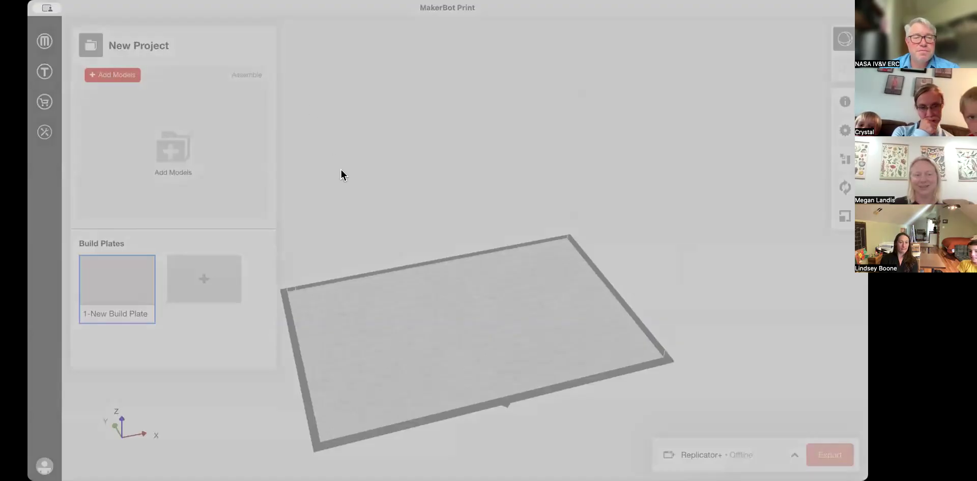
pyautogui.click(637, 350)
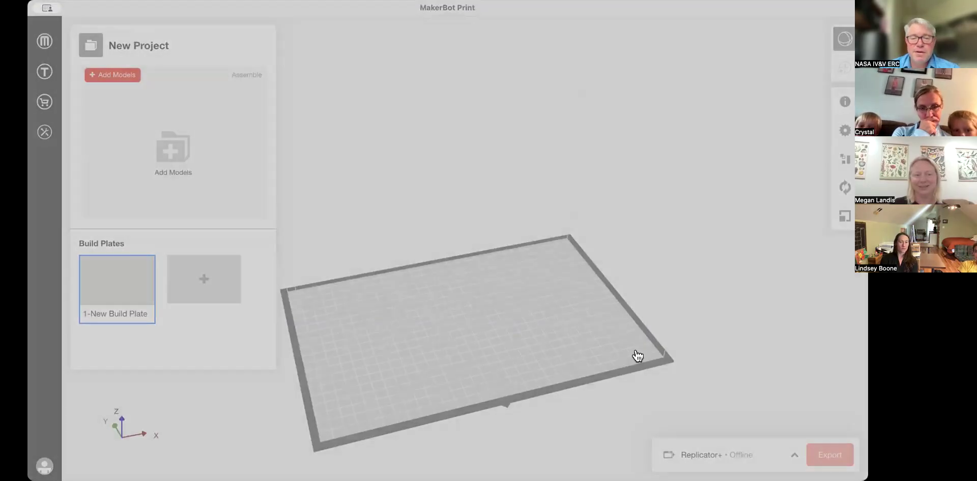
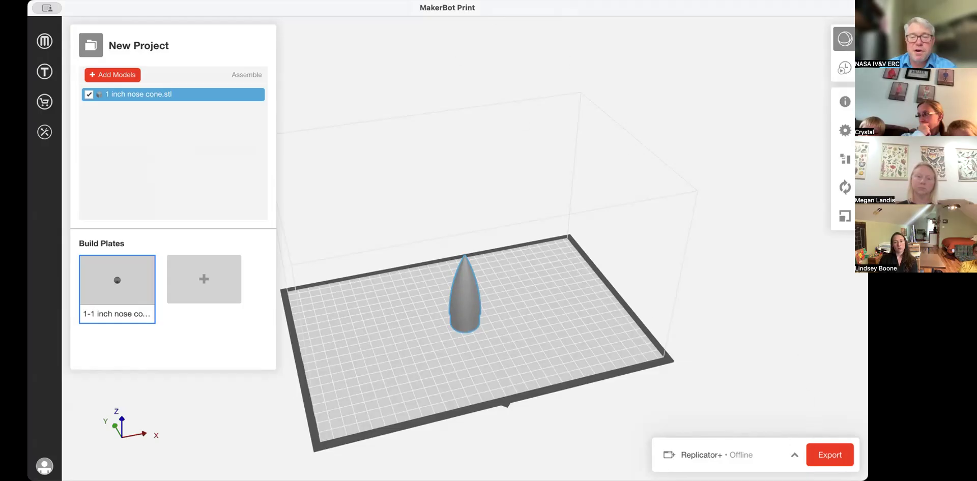
# - Export the nose cone build plate as a print file for the Replicator+ printer
pyautogui.click(825, 457)
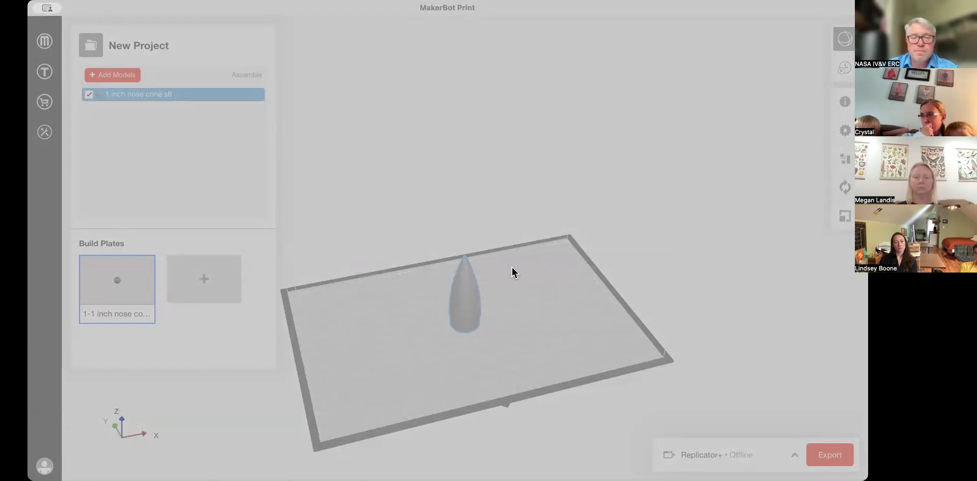
pyautogui.click(545, 273)
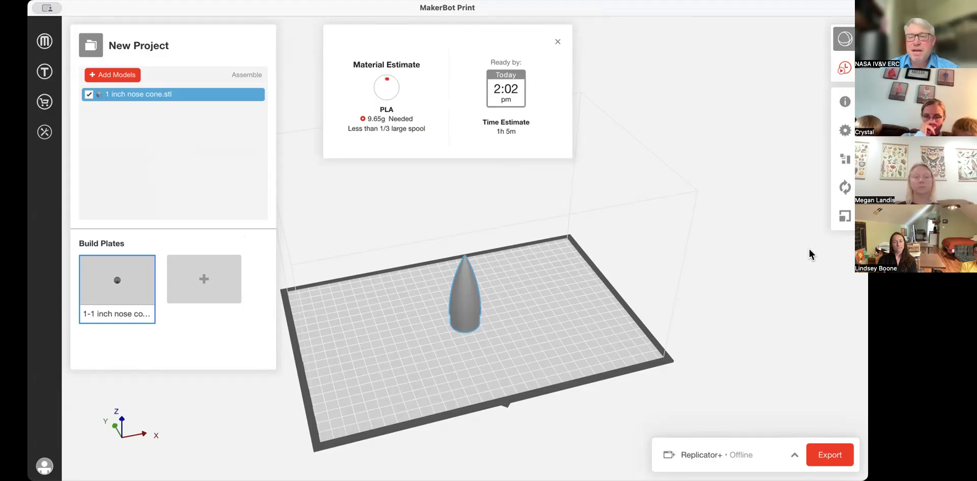
# - Generate the print preview of the nose cone to inspect its sliced layers on the build plate
pyautogui.scroll(3, 809, 249)
pyautogui.scroll(-8, 809, 249)
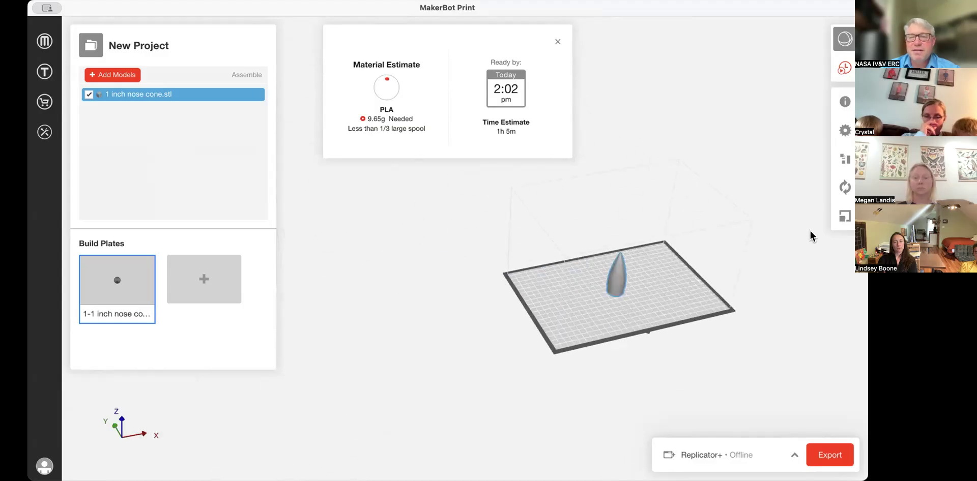
pyautogui.click(844, 68)
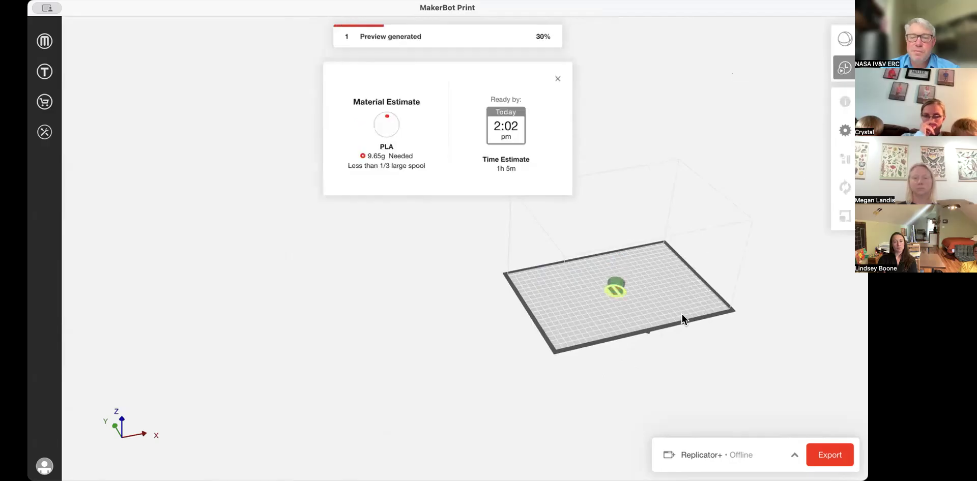
pyautogui.scroll(1, 636, 321)
pyautogui.scroll(2, 636, 319)
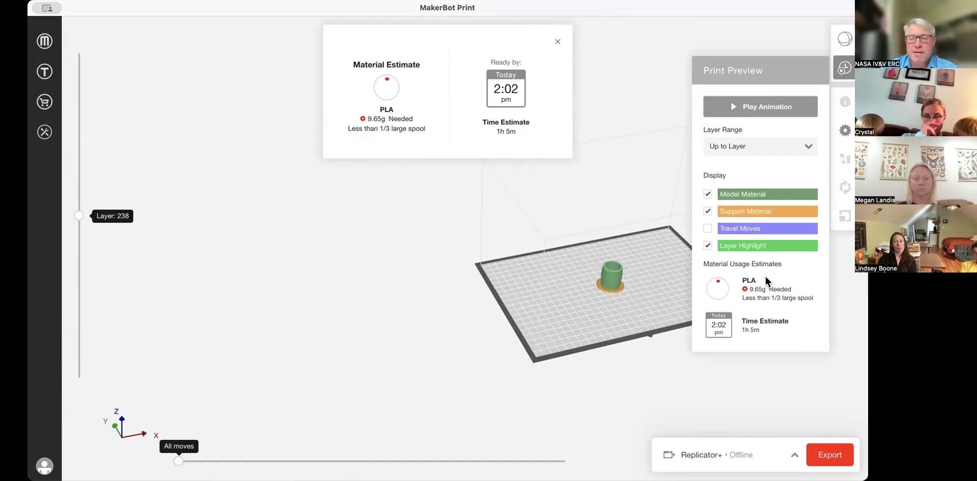
# - Set the preview's layer range to All Layers, and play and pause the slice animation of the nose cone
pyautogui.click(758, 148)
pyautogui.click(756, 165)
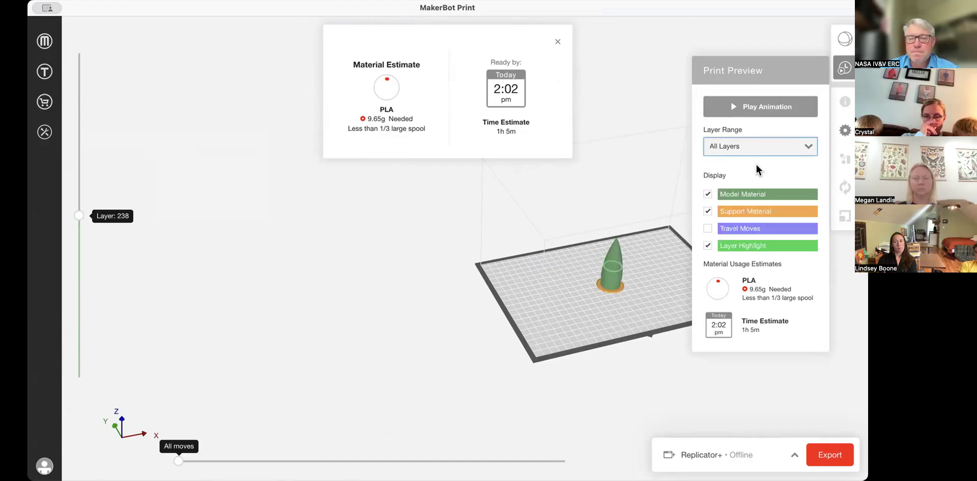
pyautogui.scroll(8, 612, 280)
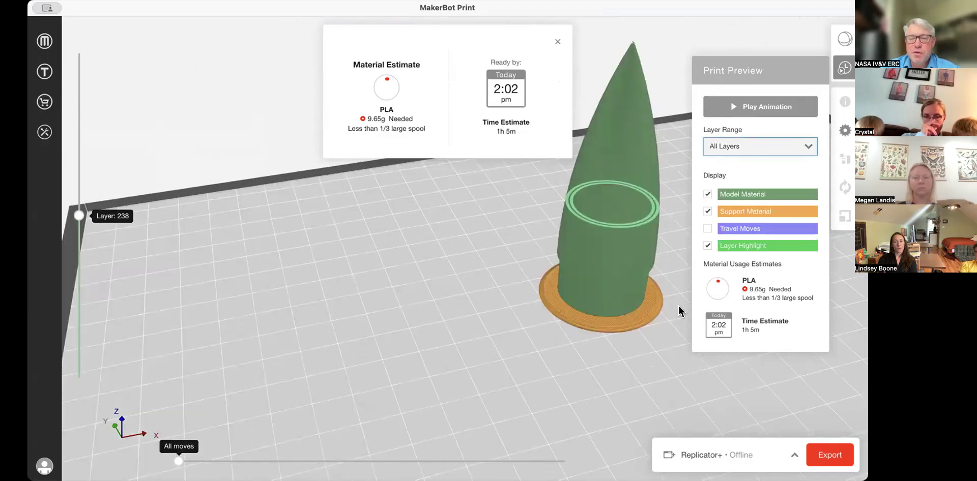
pyautogui.click(734, 106)
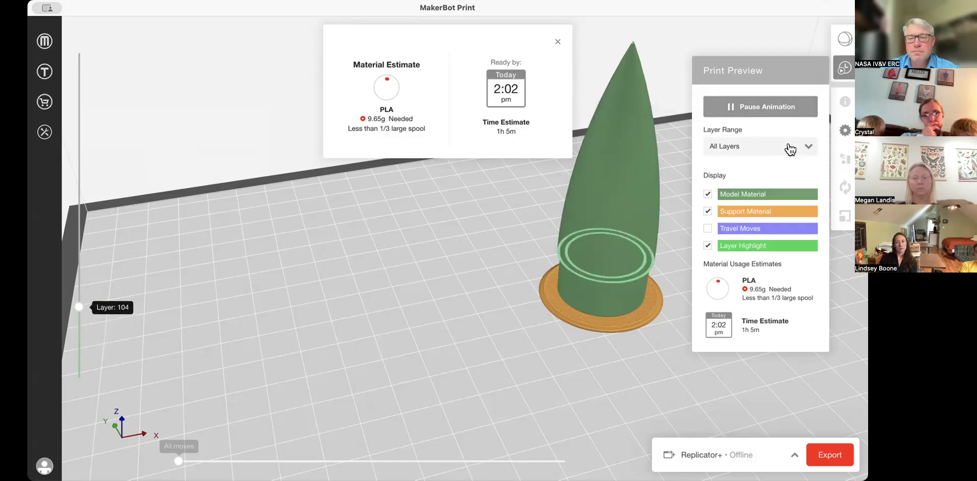
pyautogui.click(746, 108)
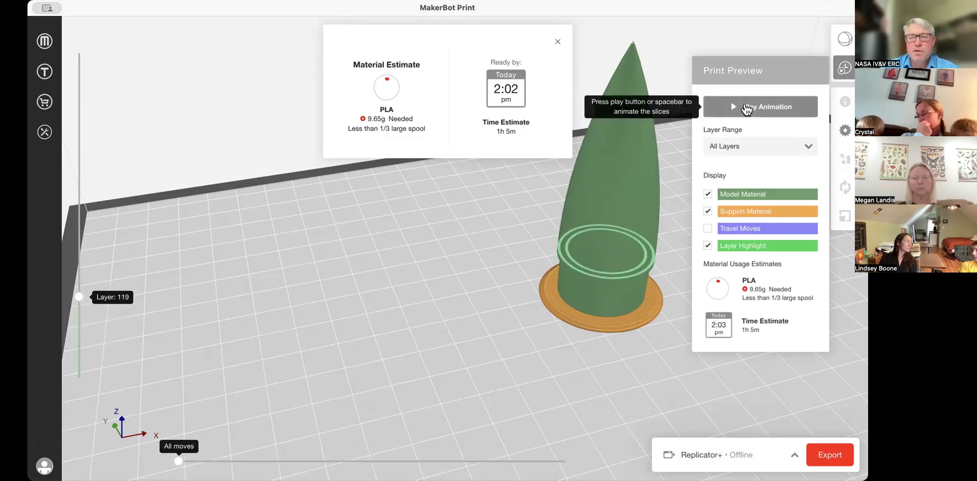